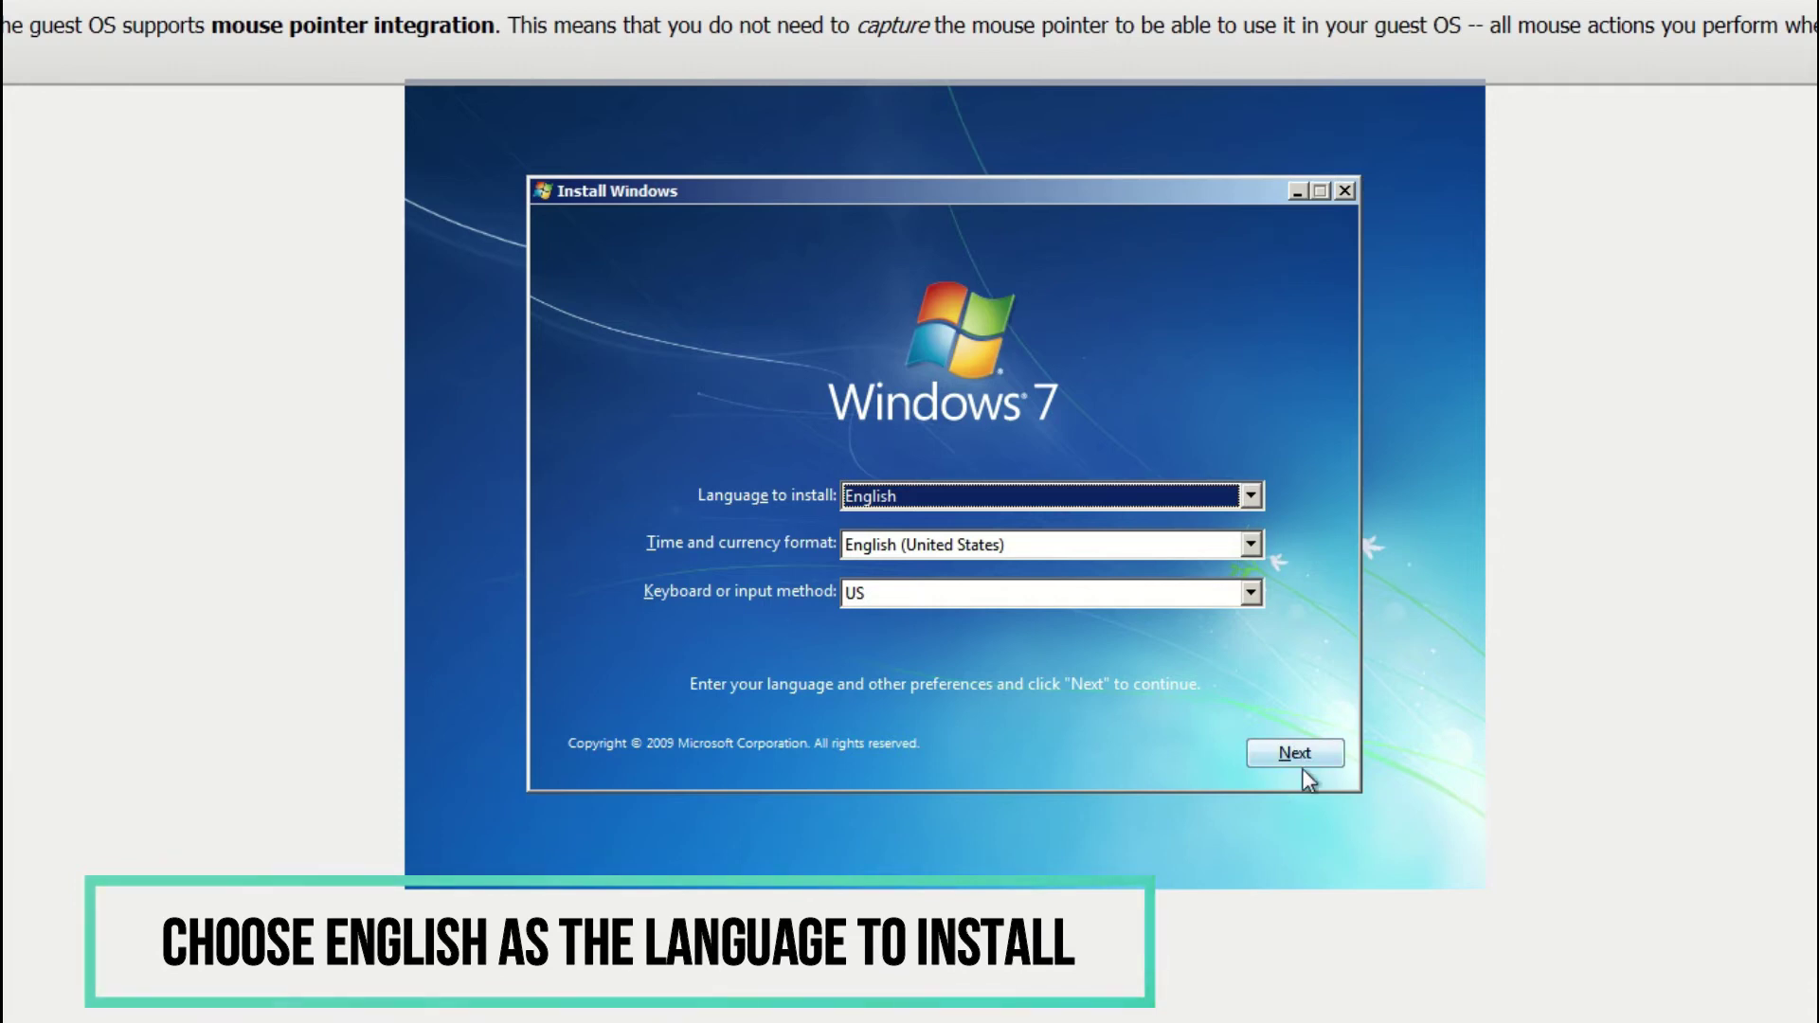
# Keep the English language settings, start setup, and select Windows 7 Ultimate x86.
pyautogui.click(1308, 754)
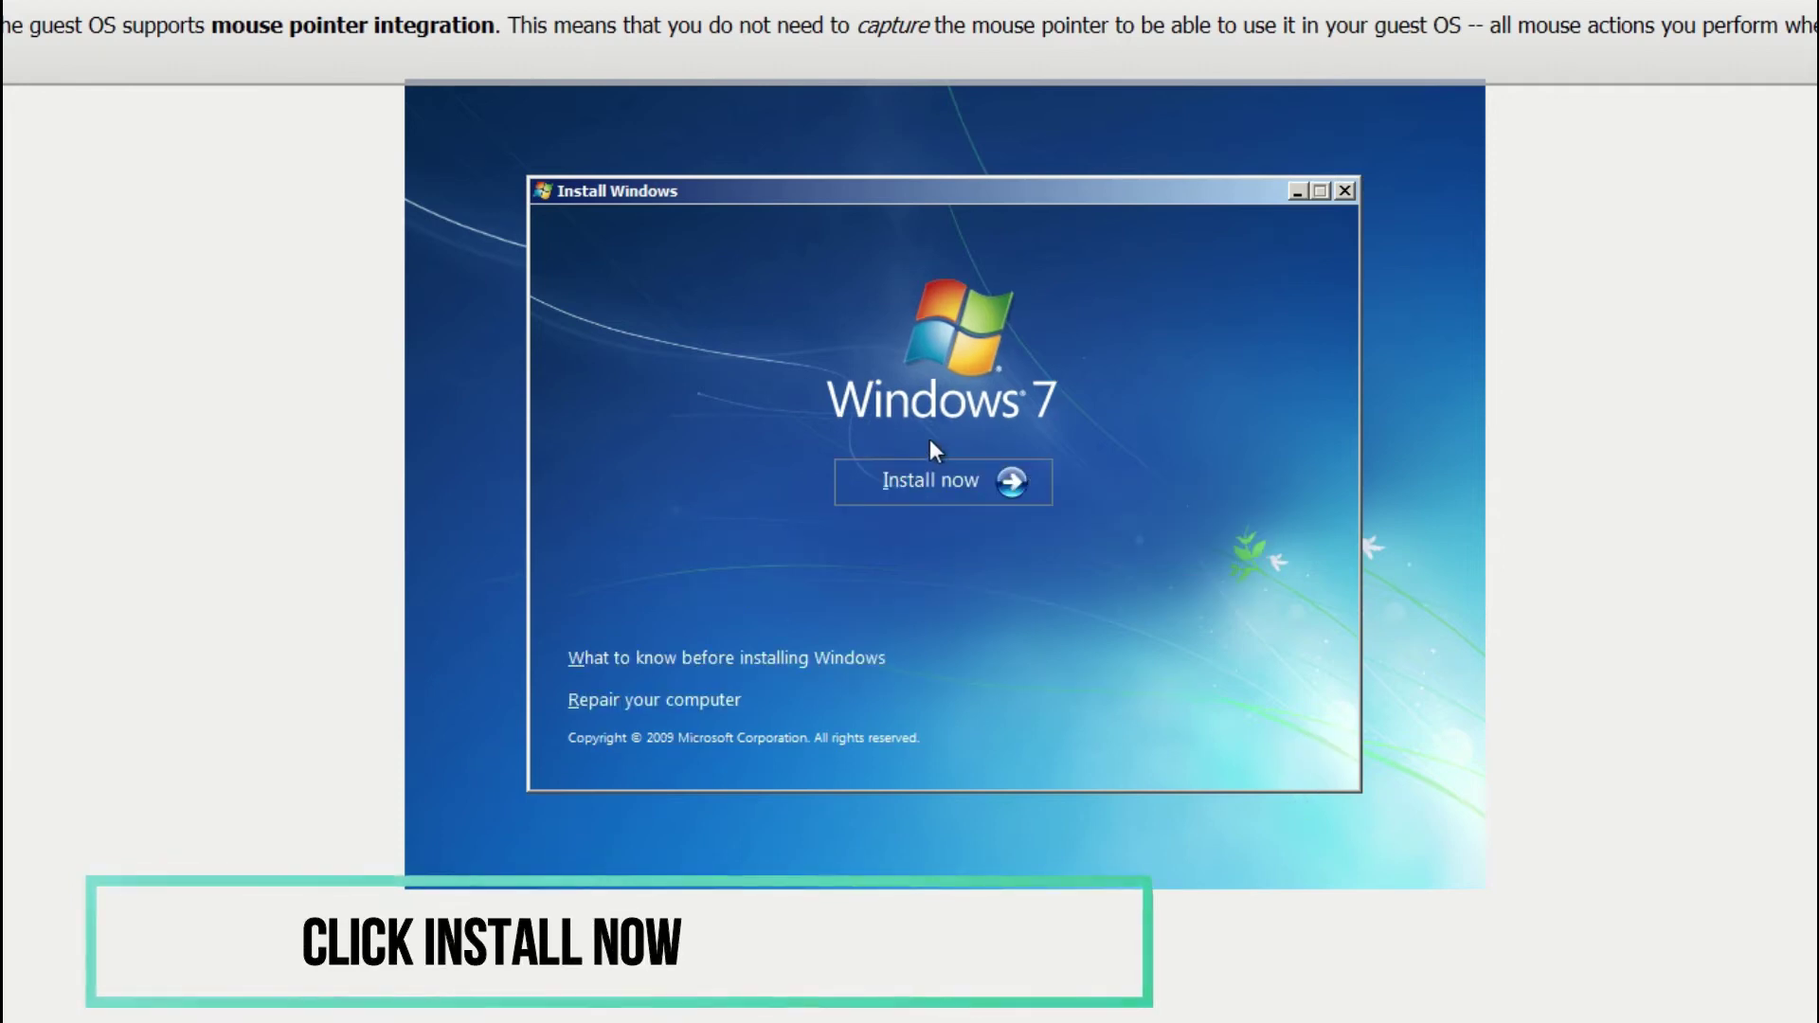
pyautogui.click(922, 487)
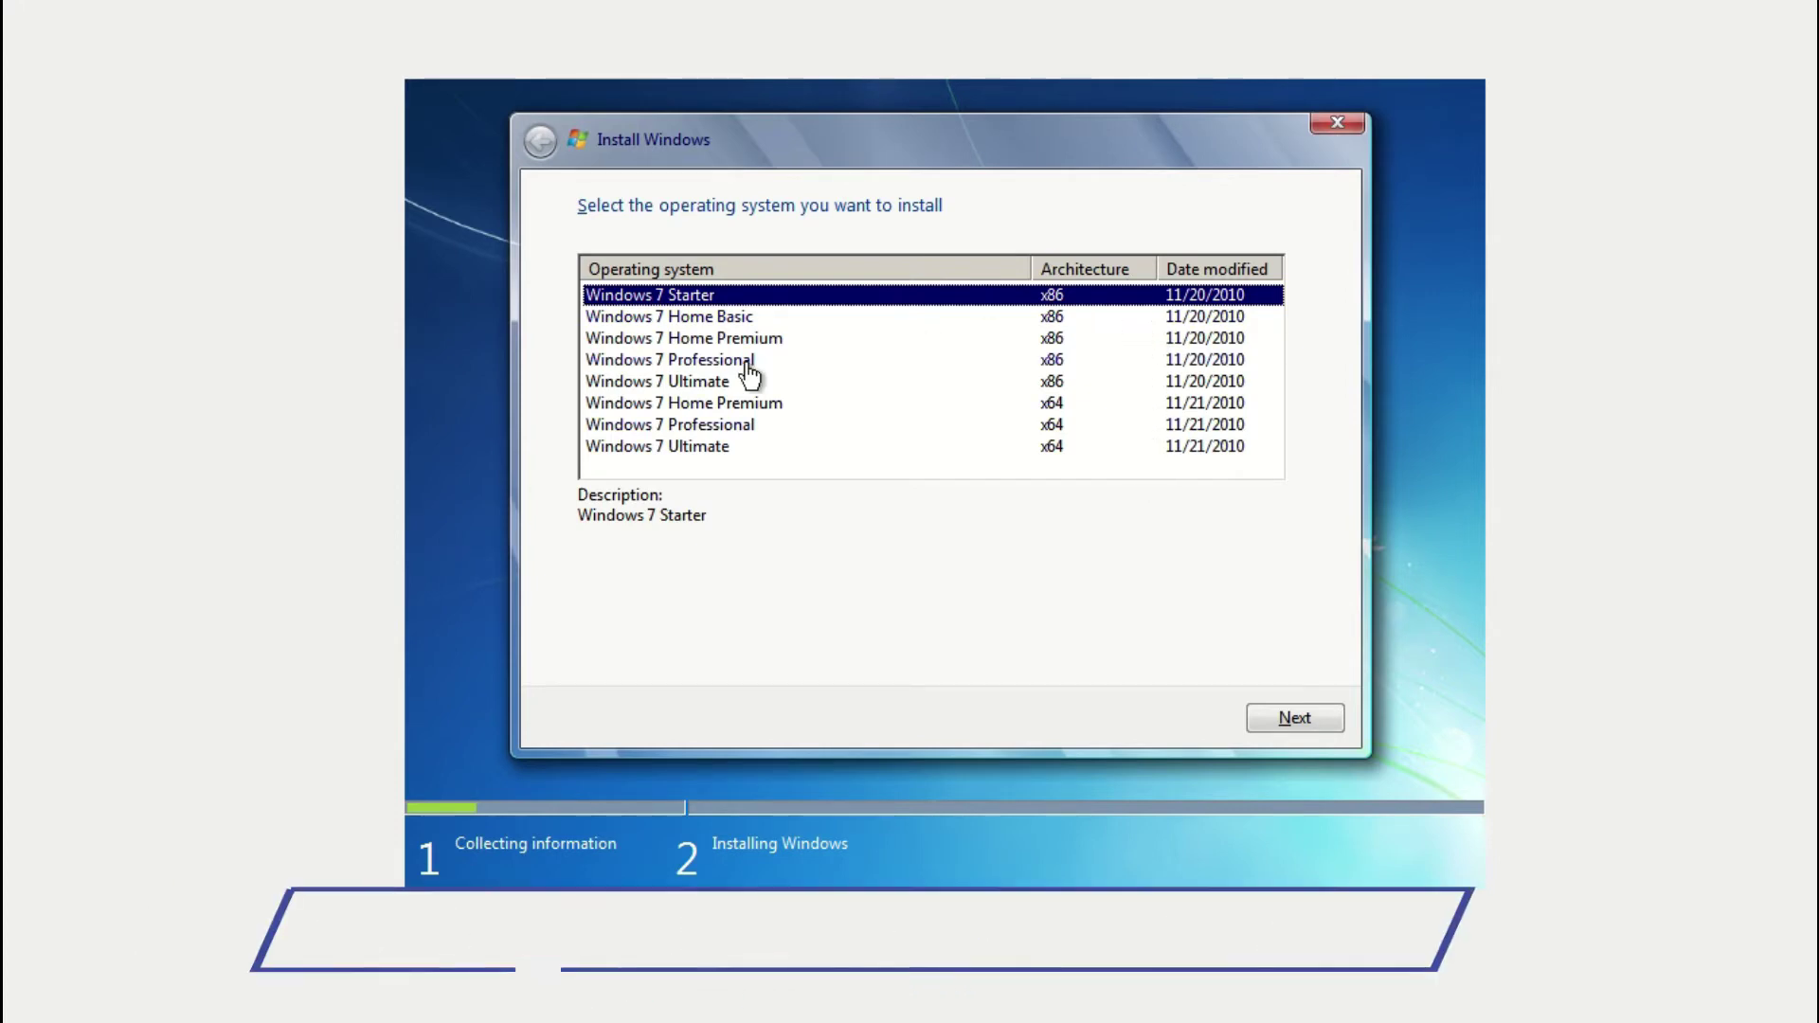
pyautogui.click(676, 381)
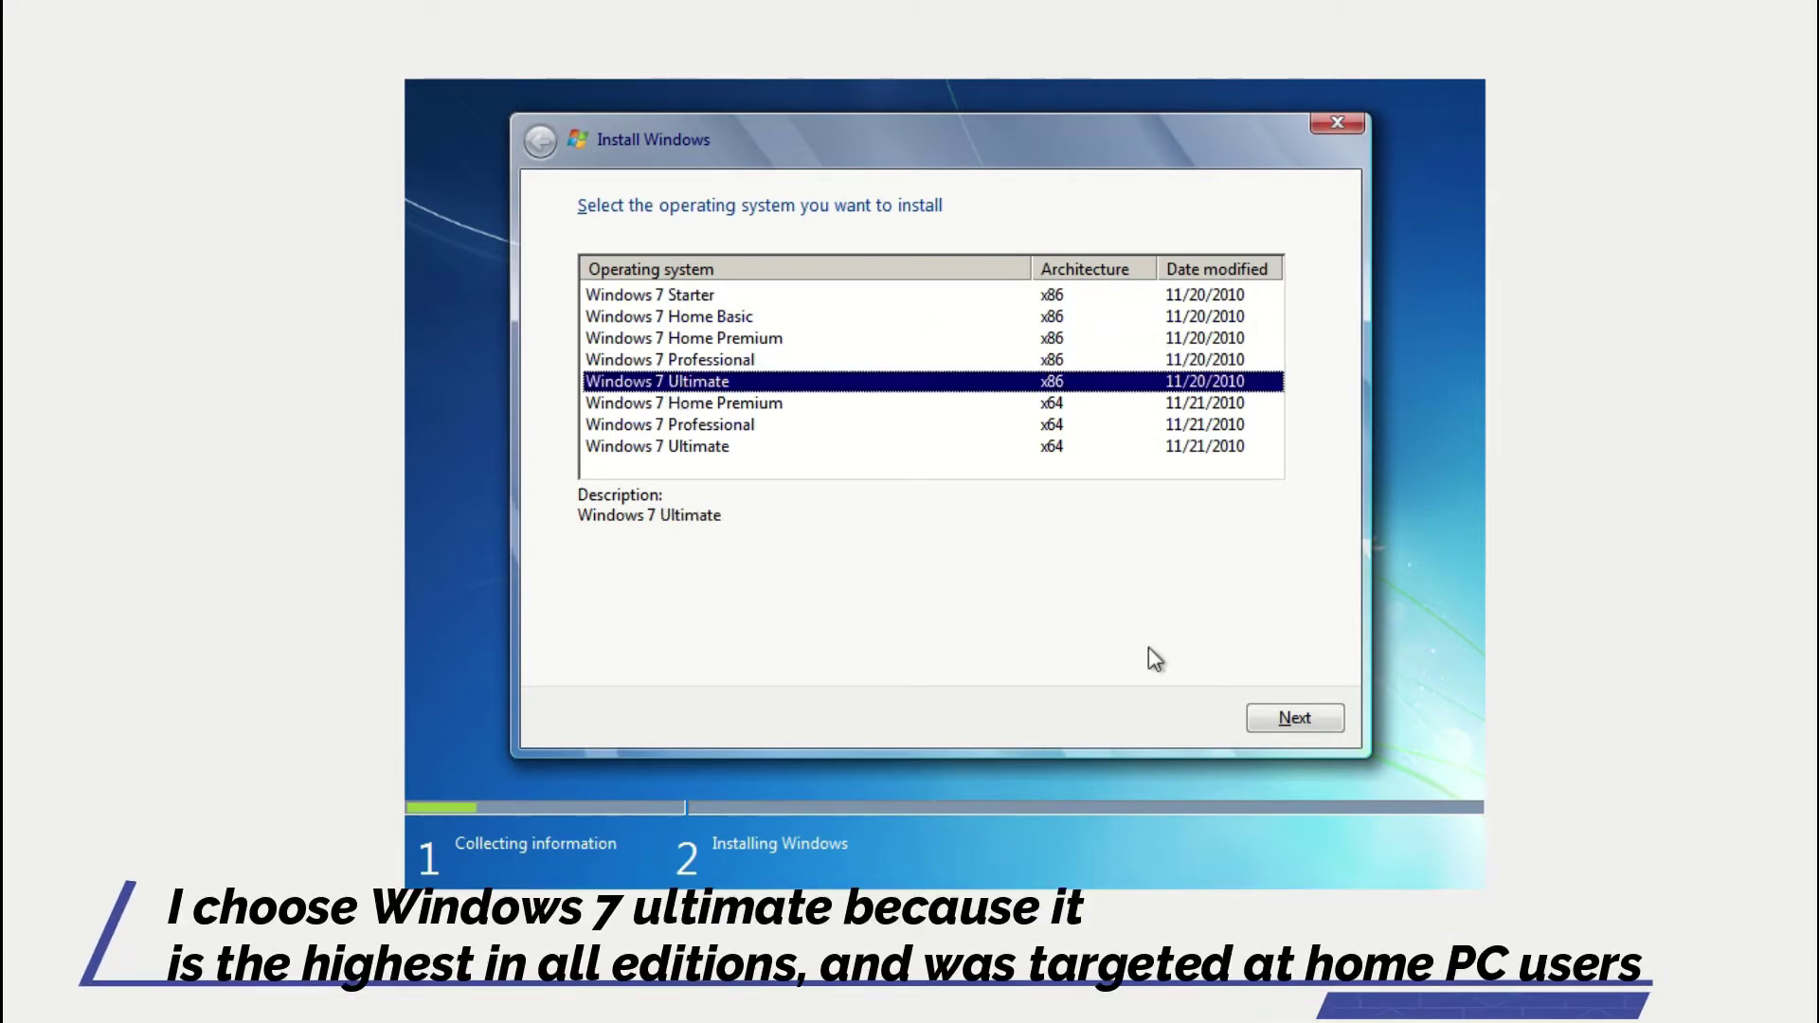
pyautogui.click(1298, 728)
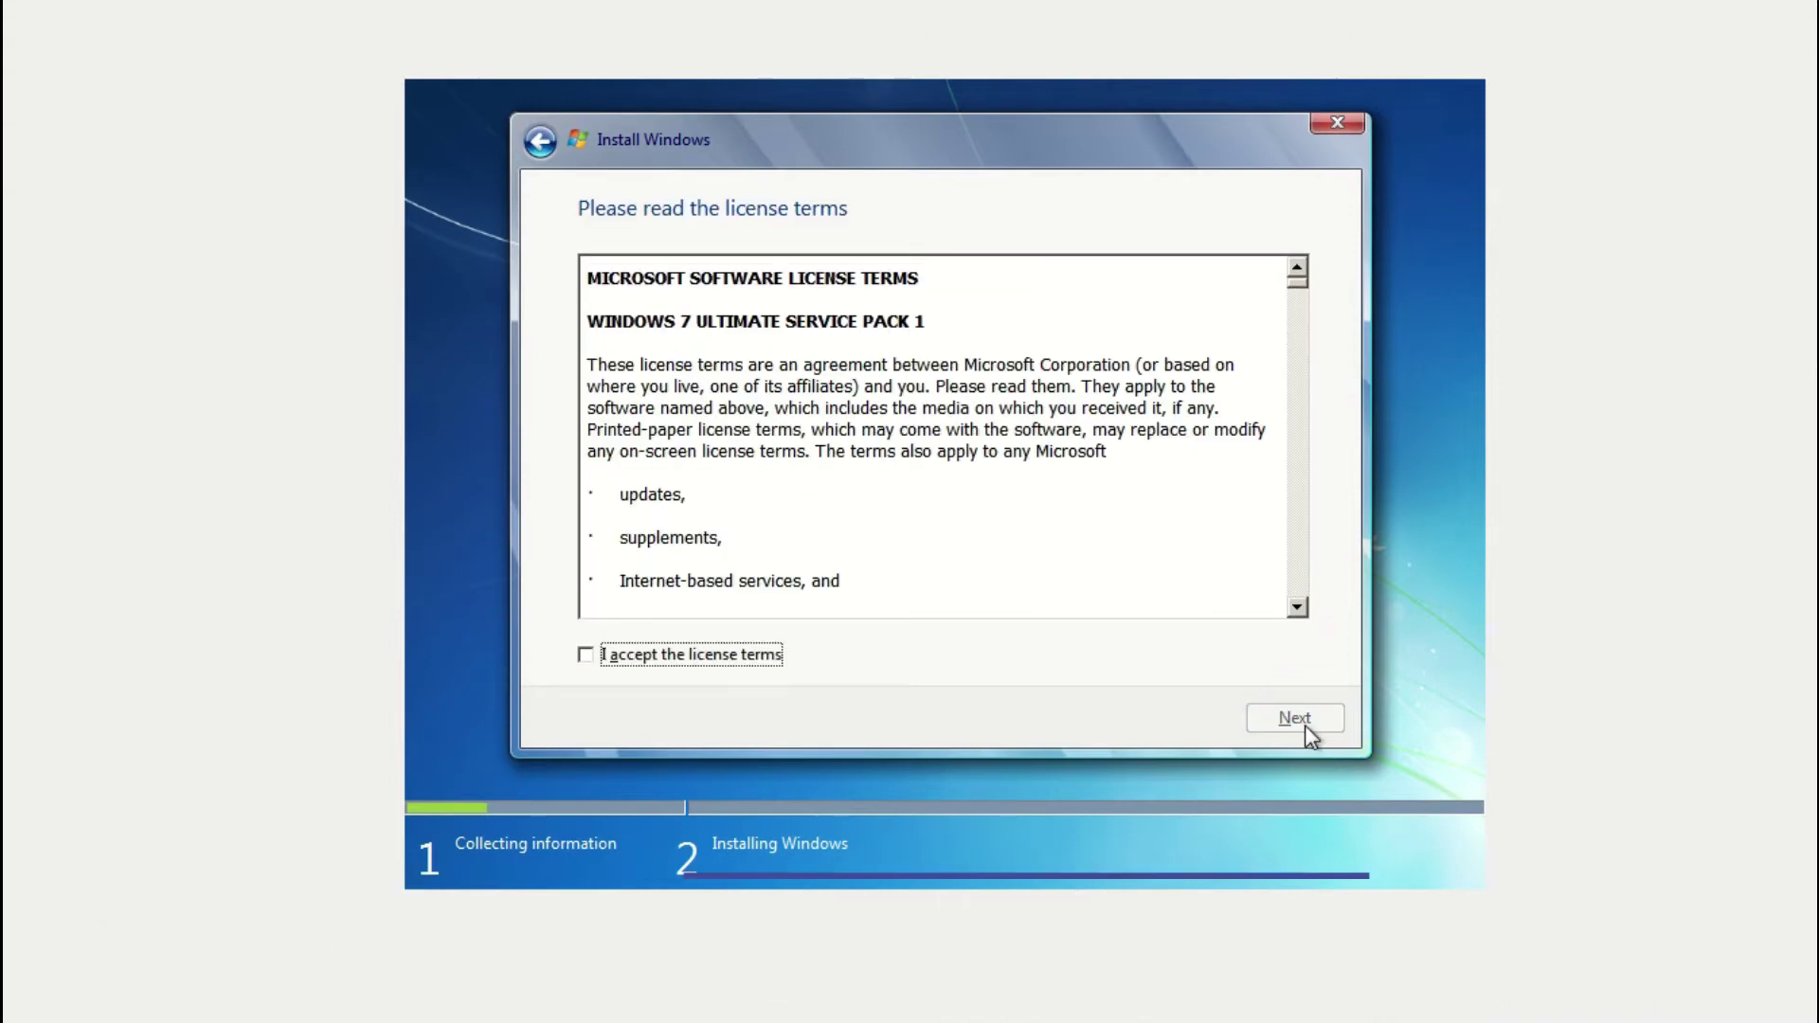
# Accept the Windows 7 license terms and continue.
pyautogui.click(727, 658)
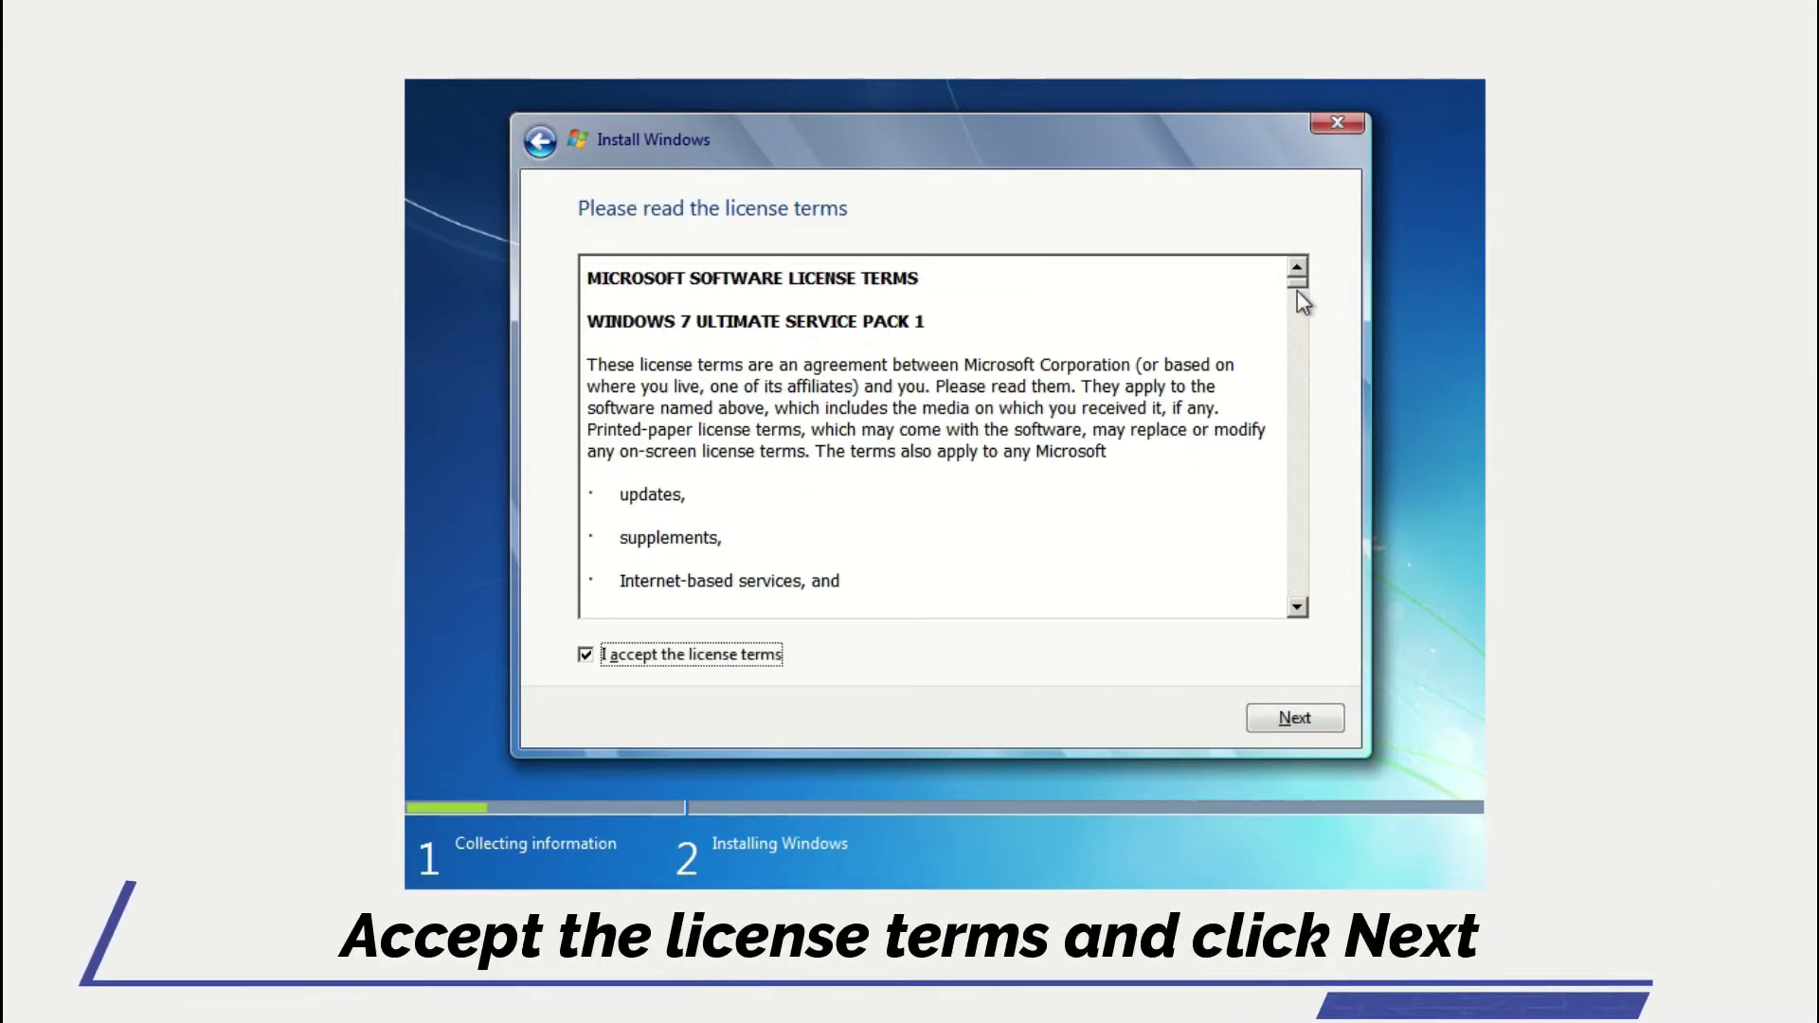
pyautogui.scroll(-15, 1295, 296)
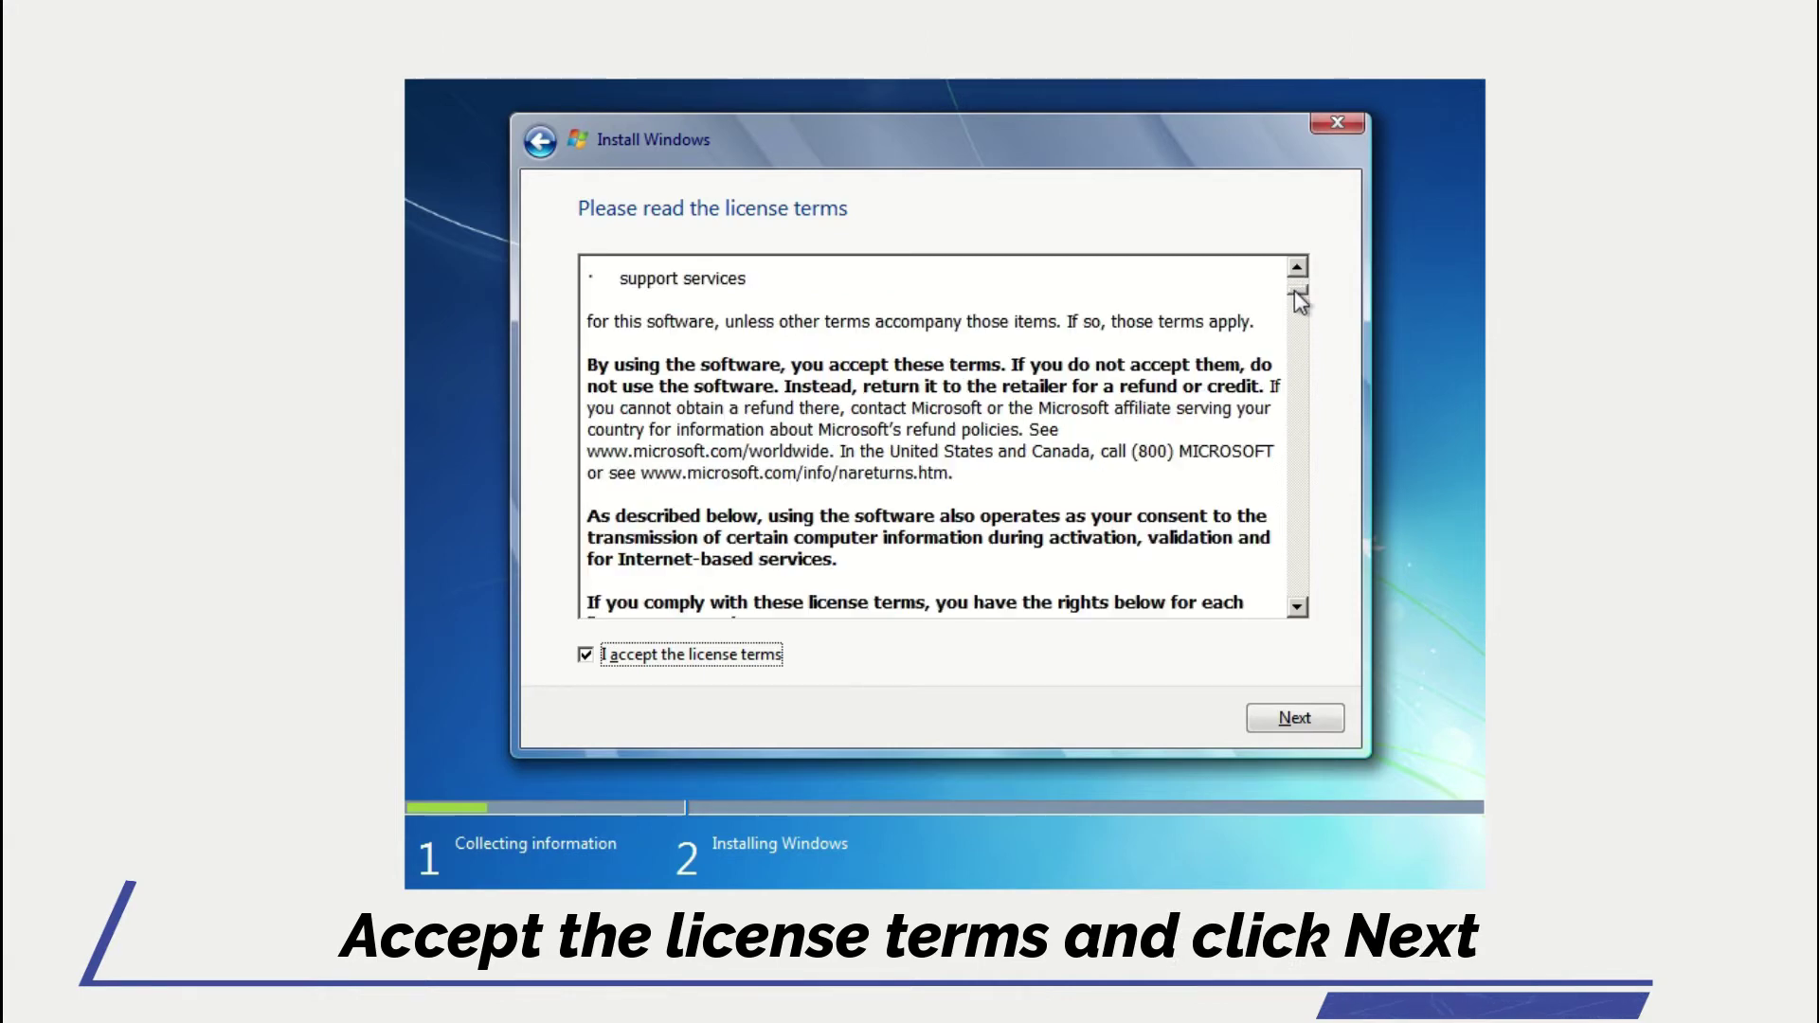
pyautogui.click(1295, 719)
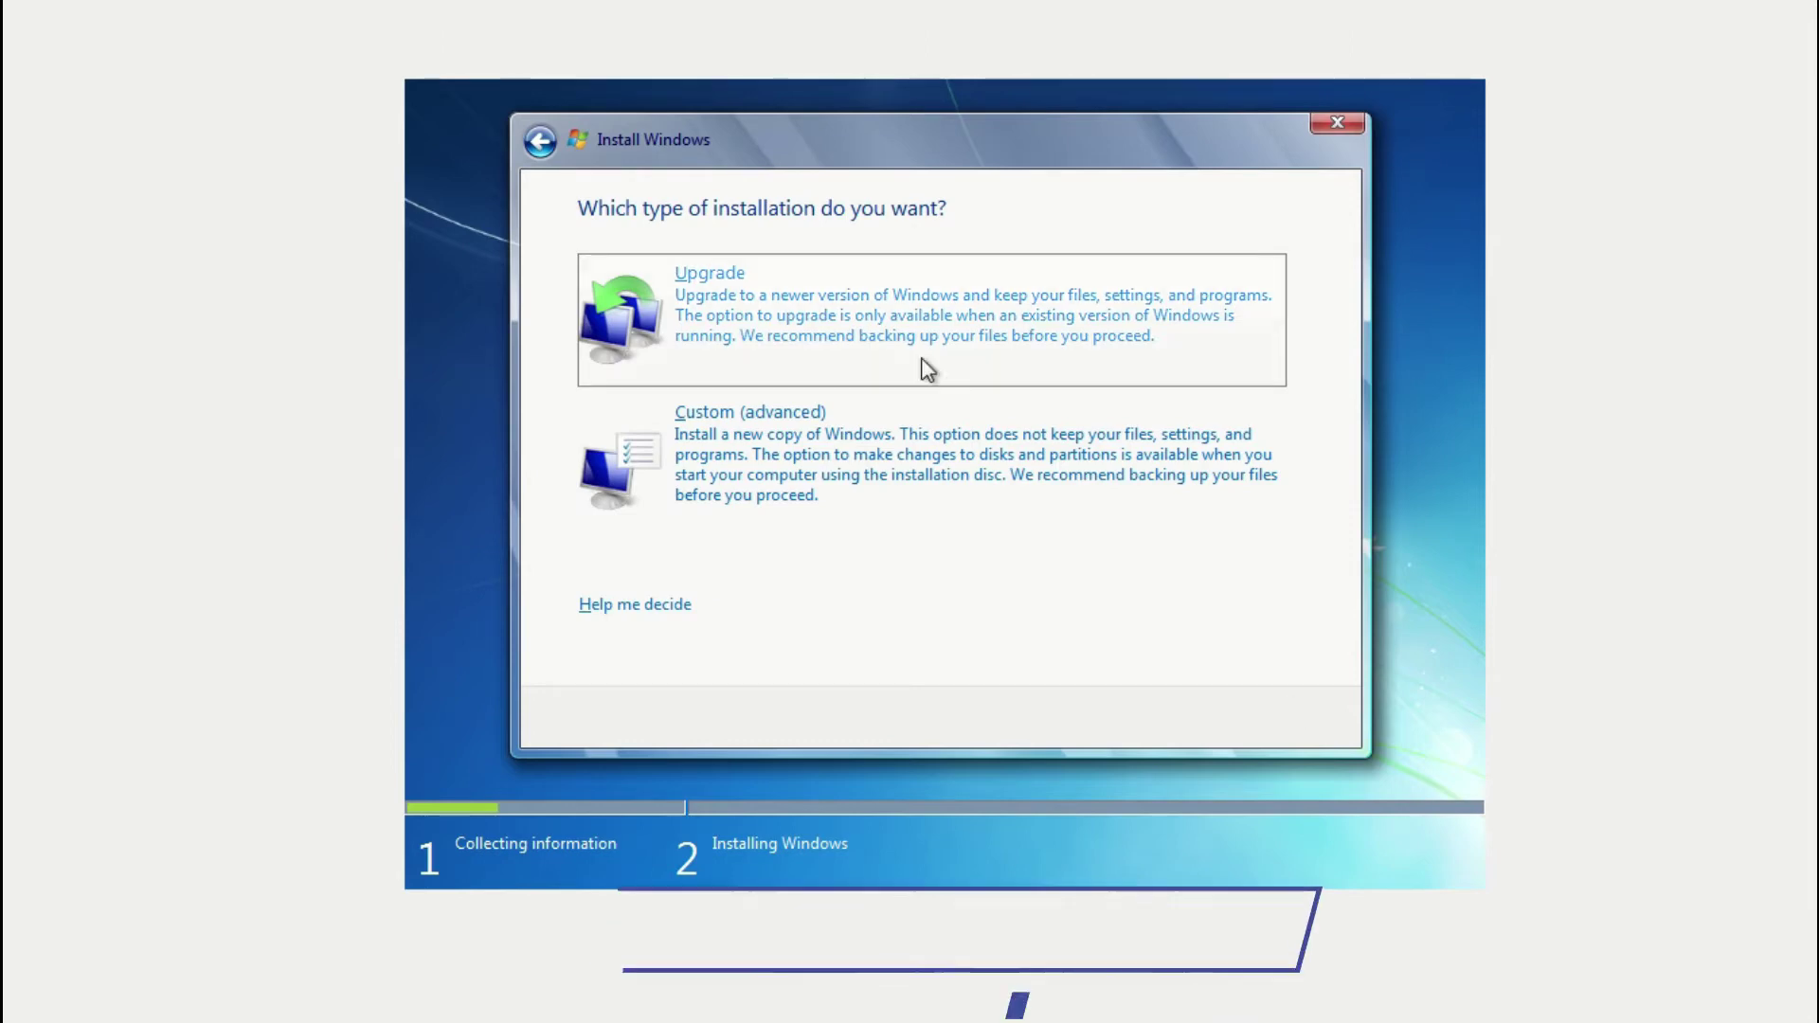
# Choose a custom install, create a new 32768 MB partition on Disk 0, and install Windows there.
pyautogui.click(906, 465)
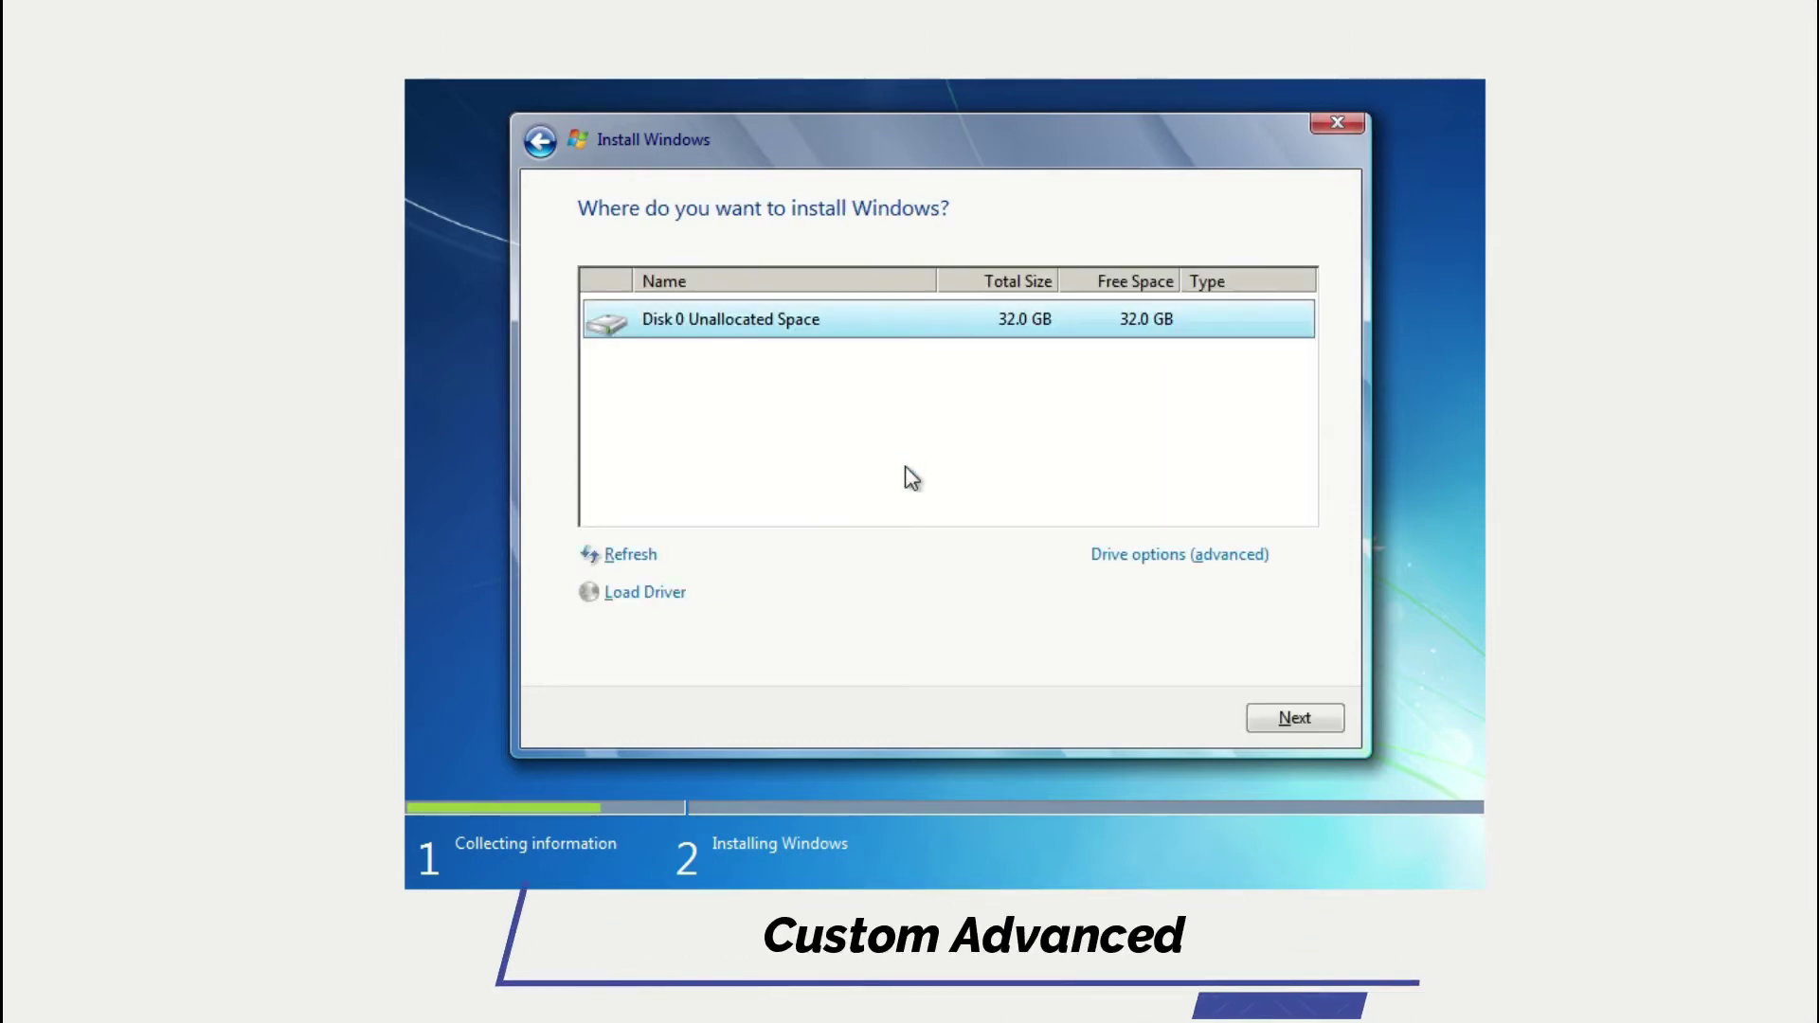
pyautogui.click(1171, 567)
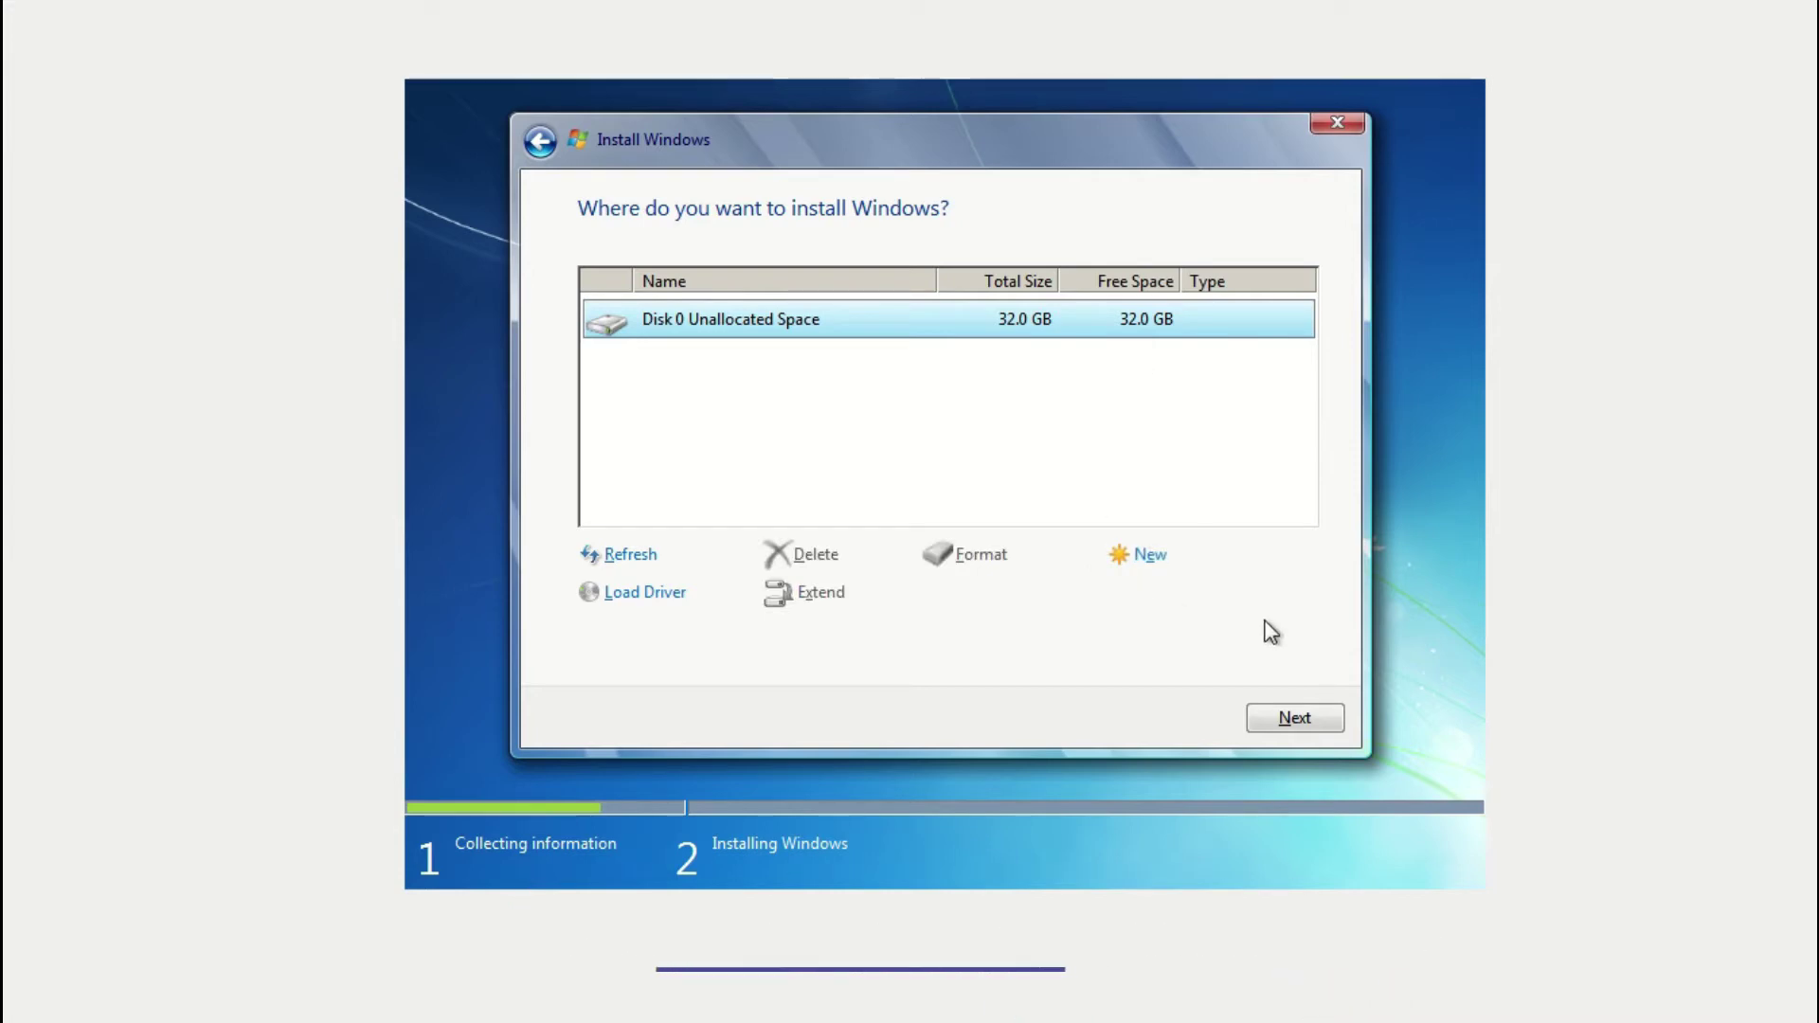
pyautogui.click(1149, 564)
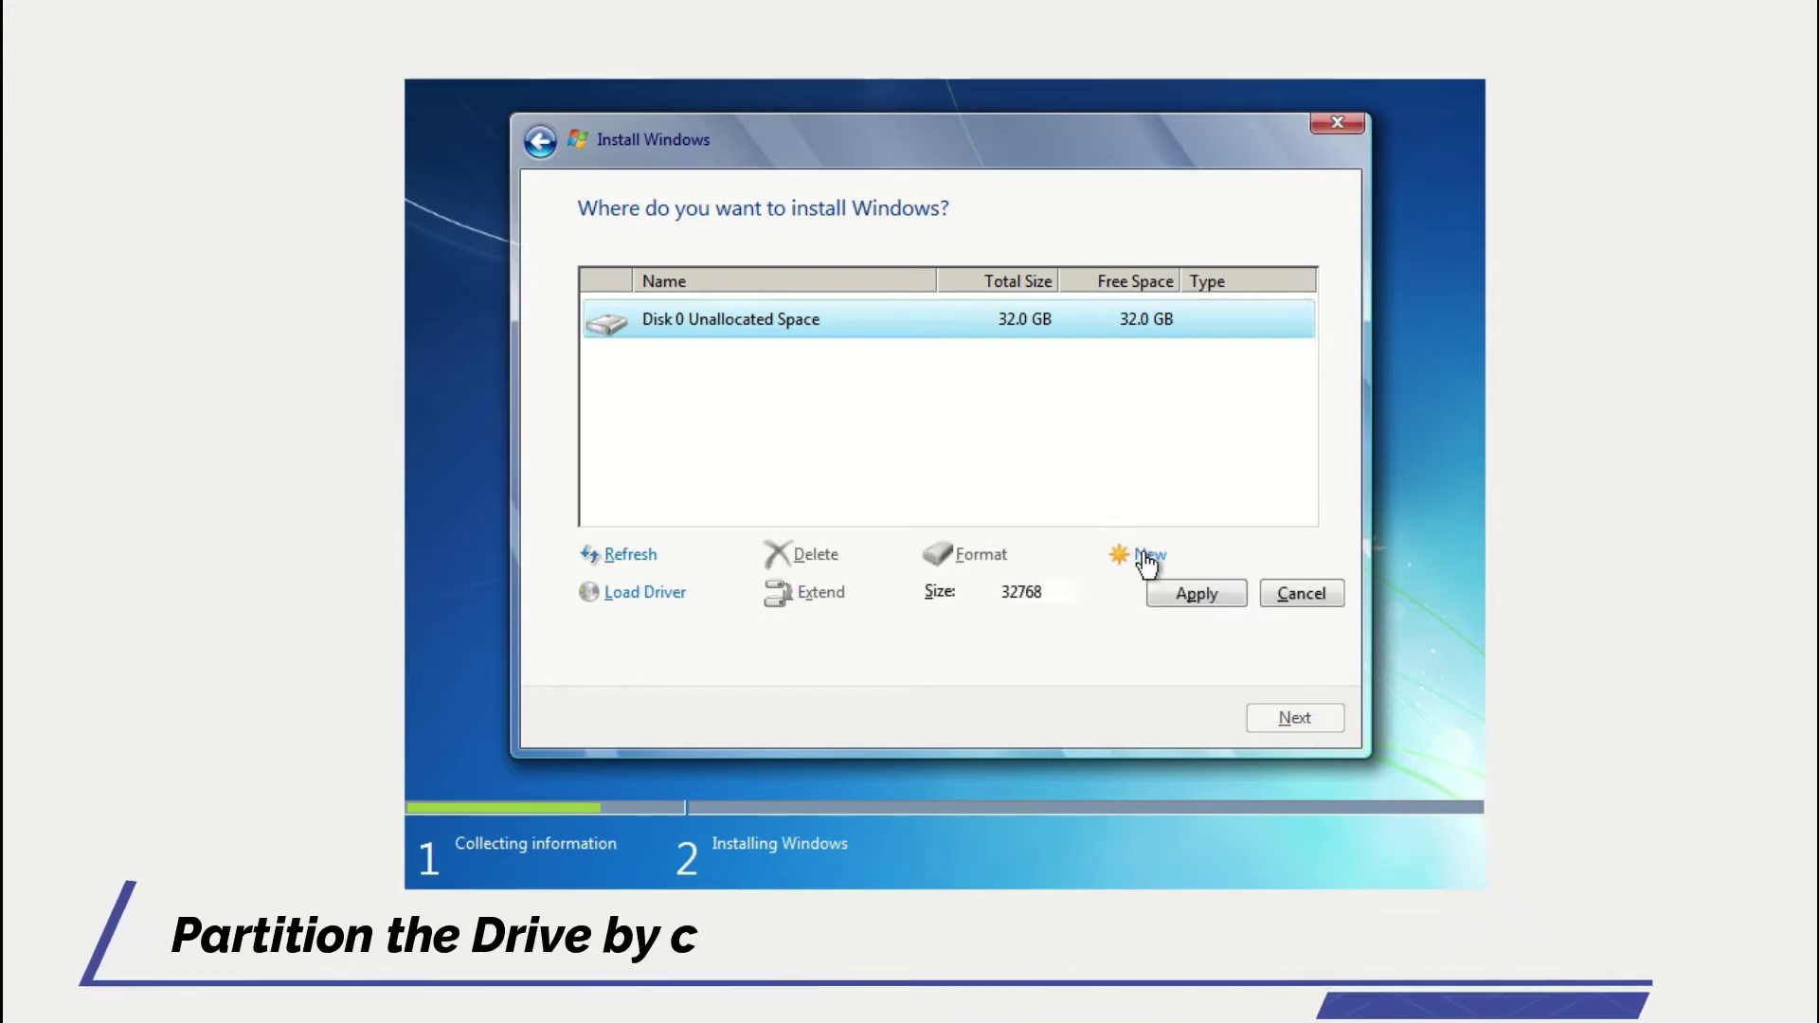
pyautogui.click(1202, 596)
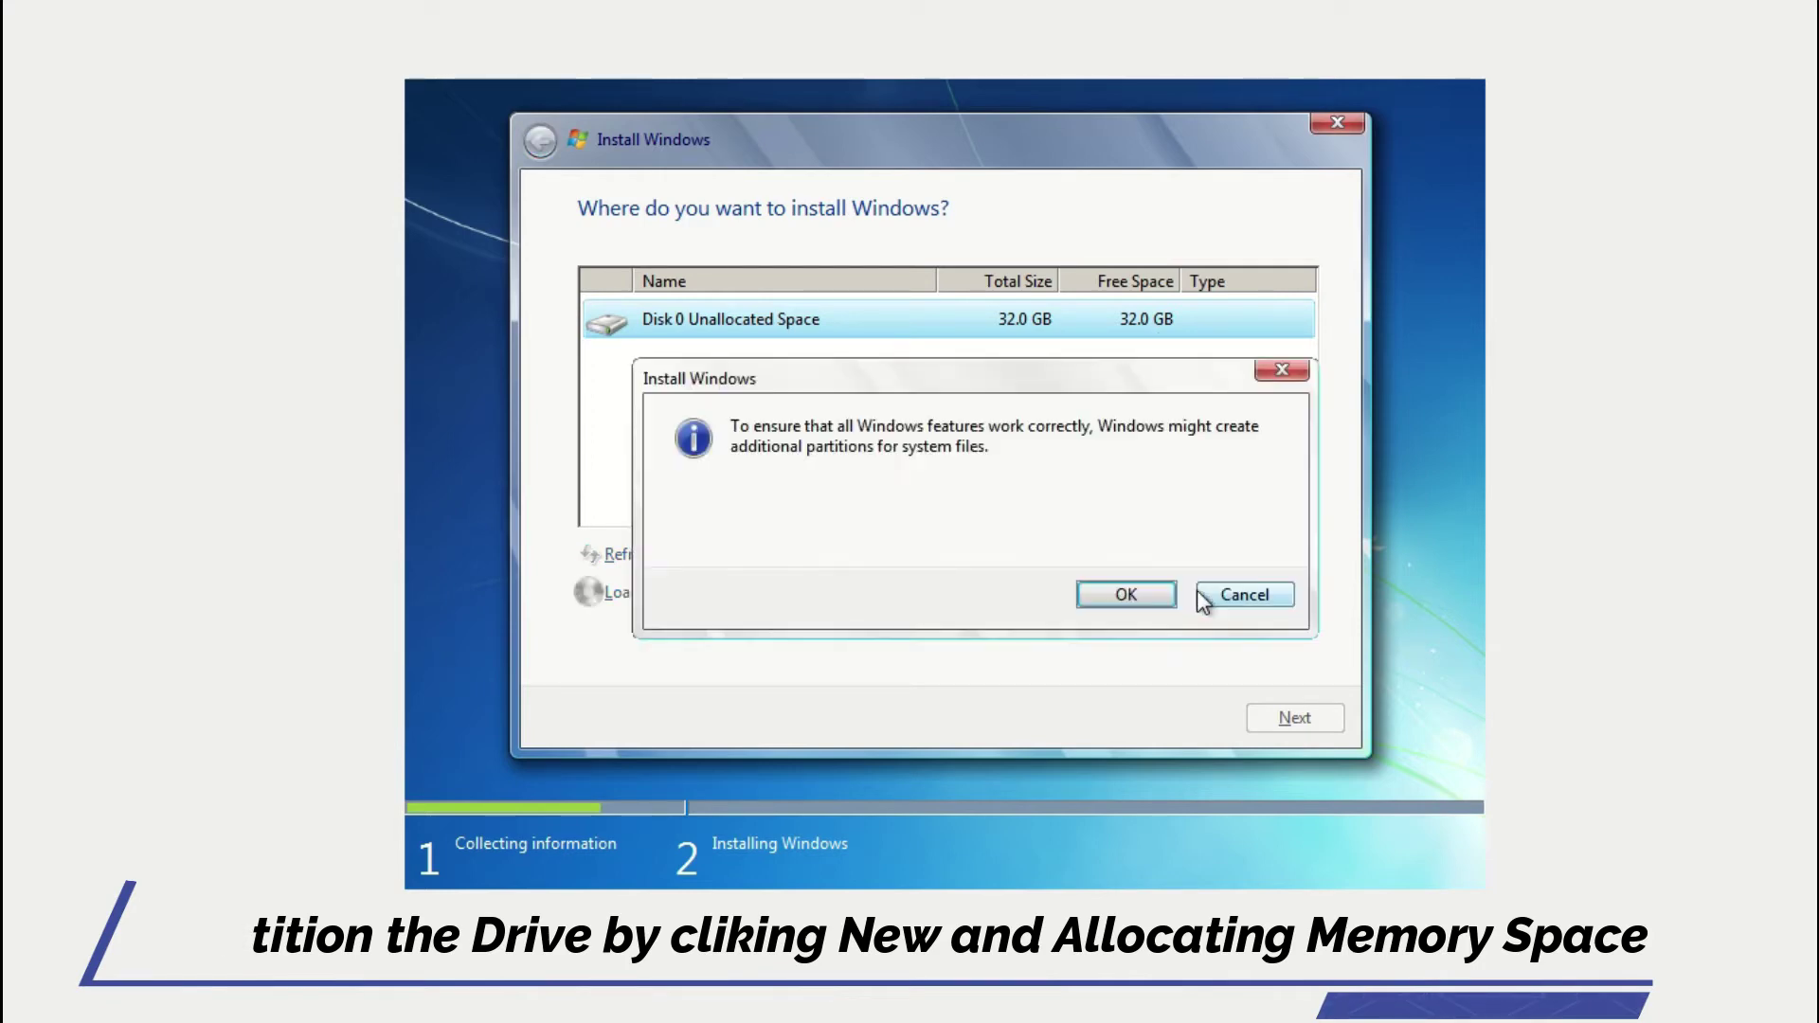
pyautogui.click(1124, 595)
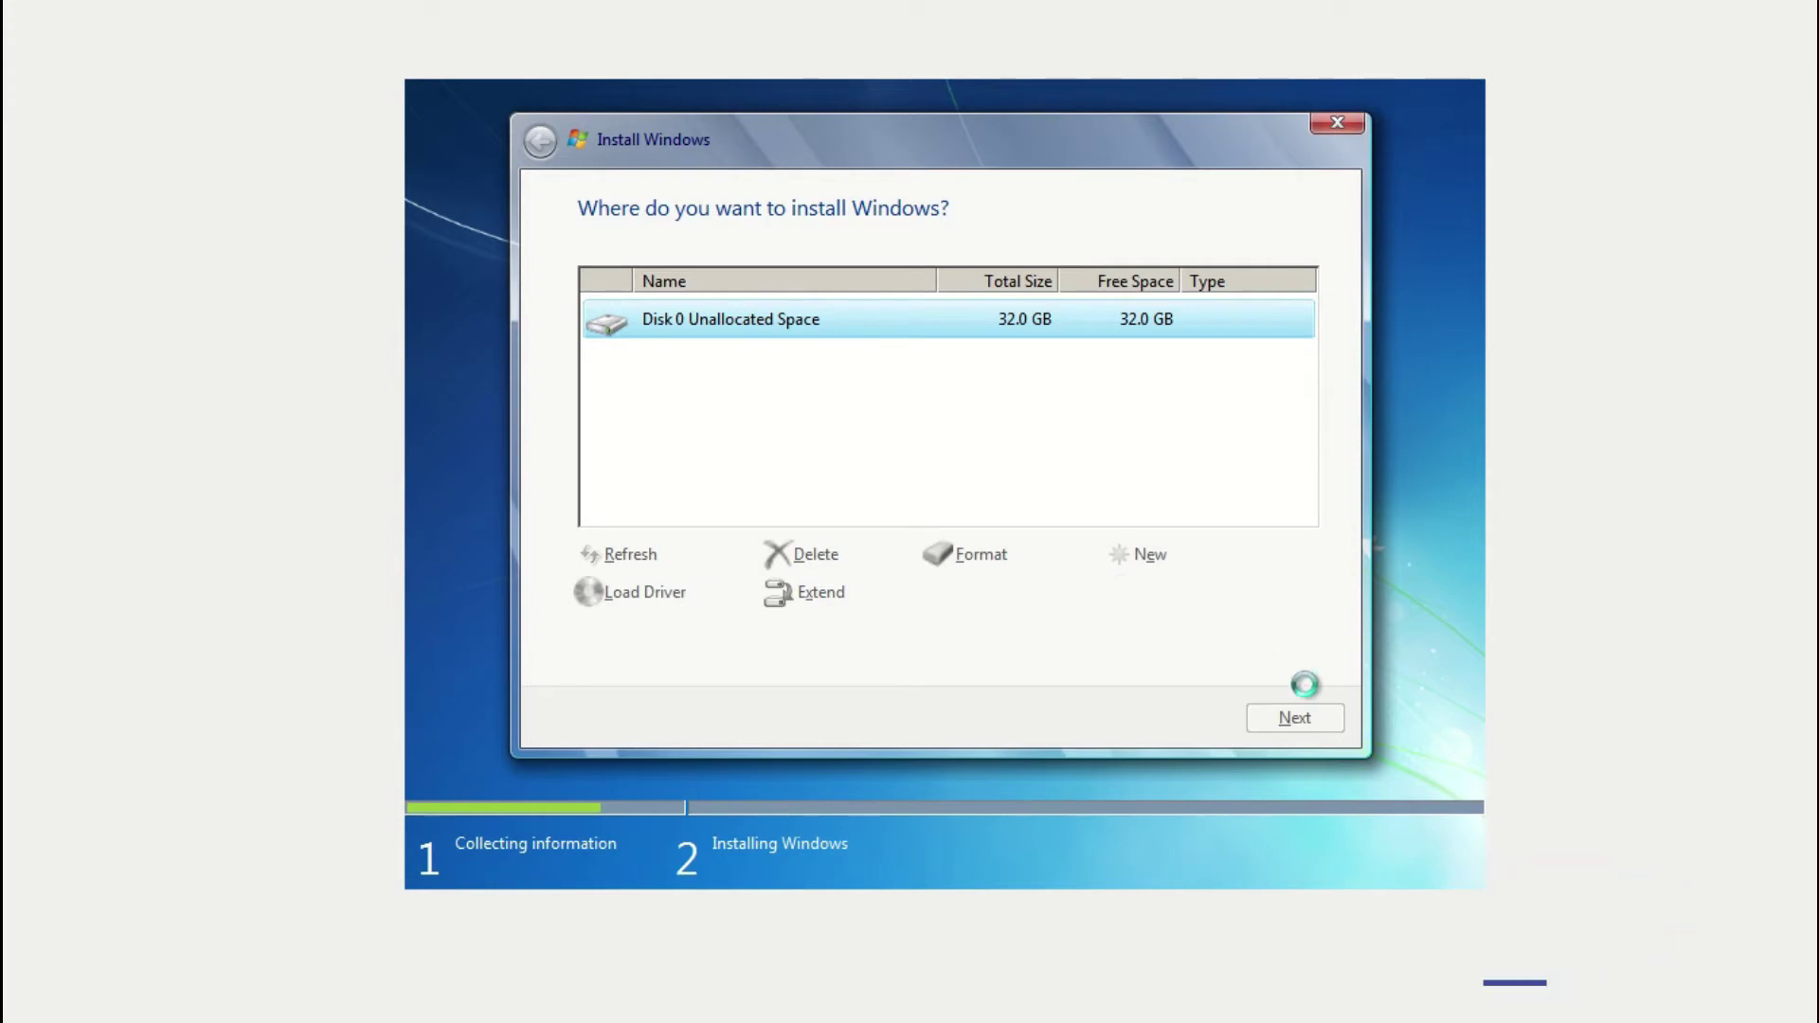
pyautogui.click(1293, 725)
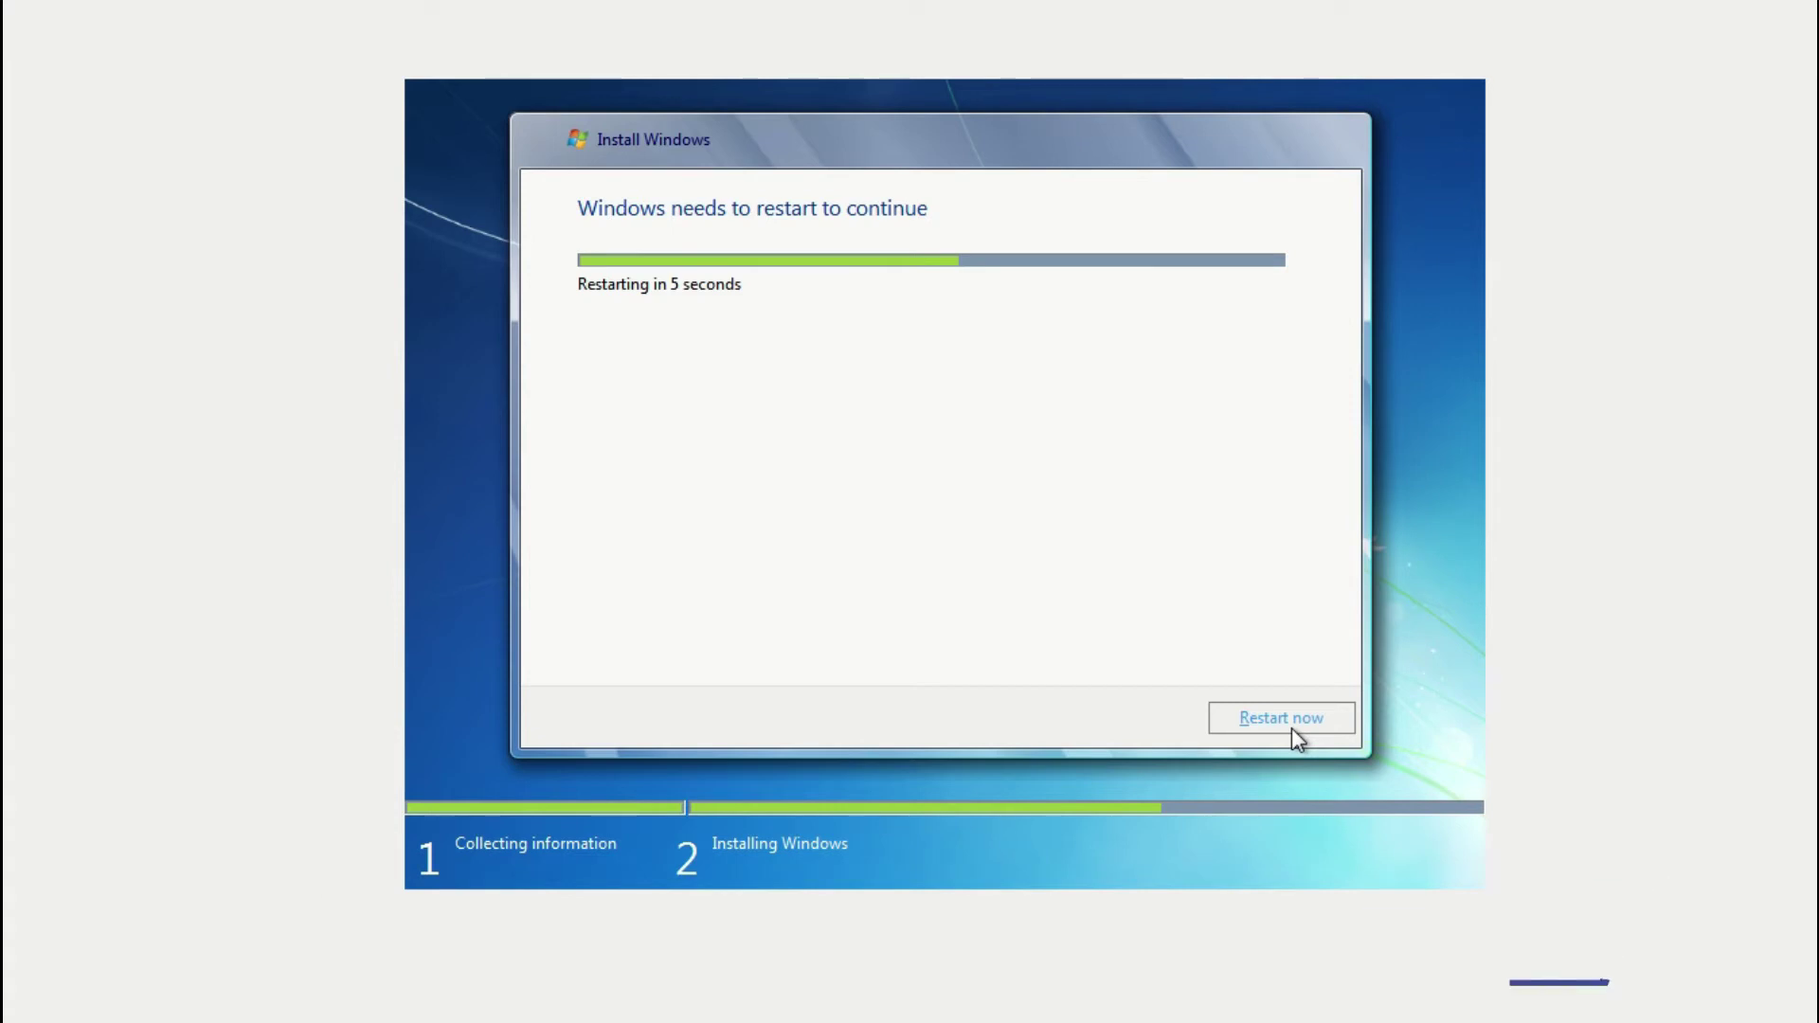
# Restart the virtual machine now instead of waiting for the countdown.
pyautogui.click(1291, 728)
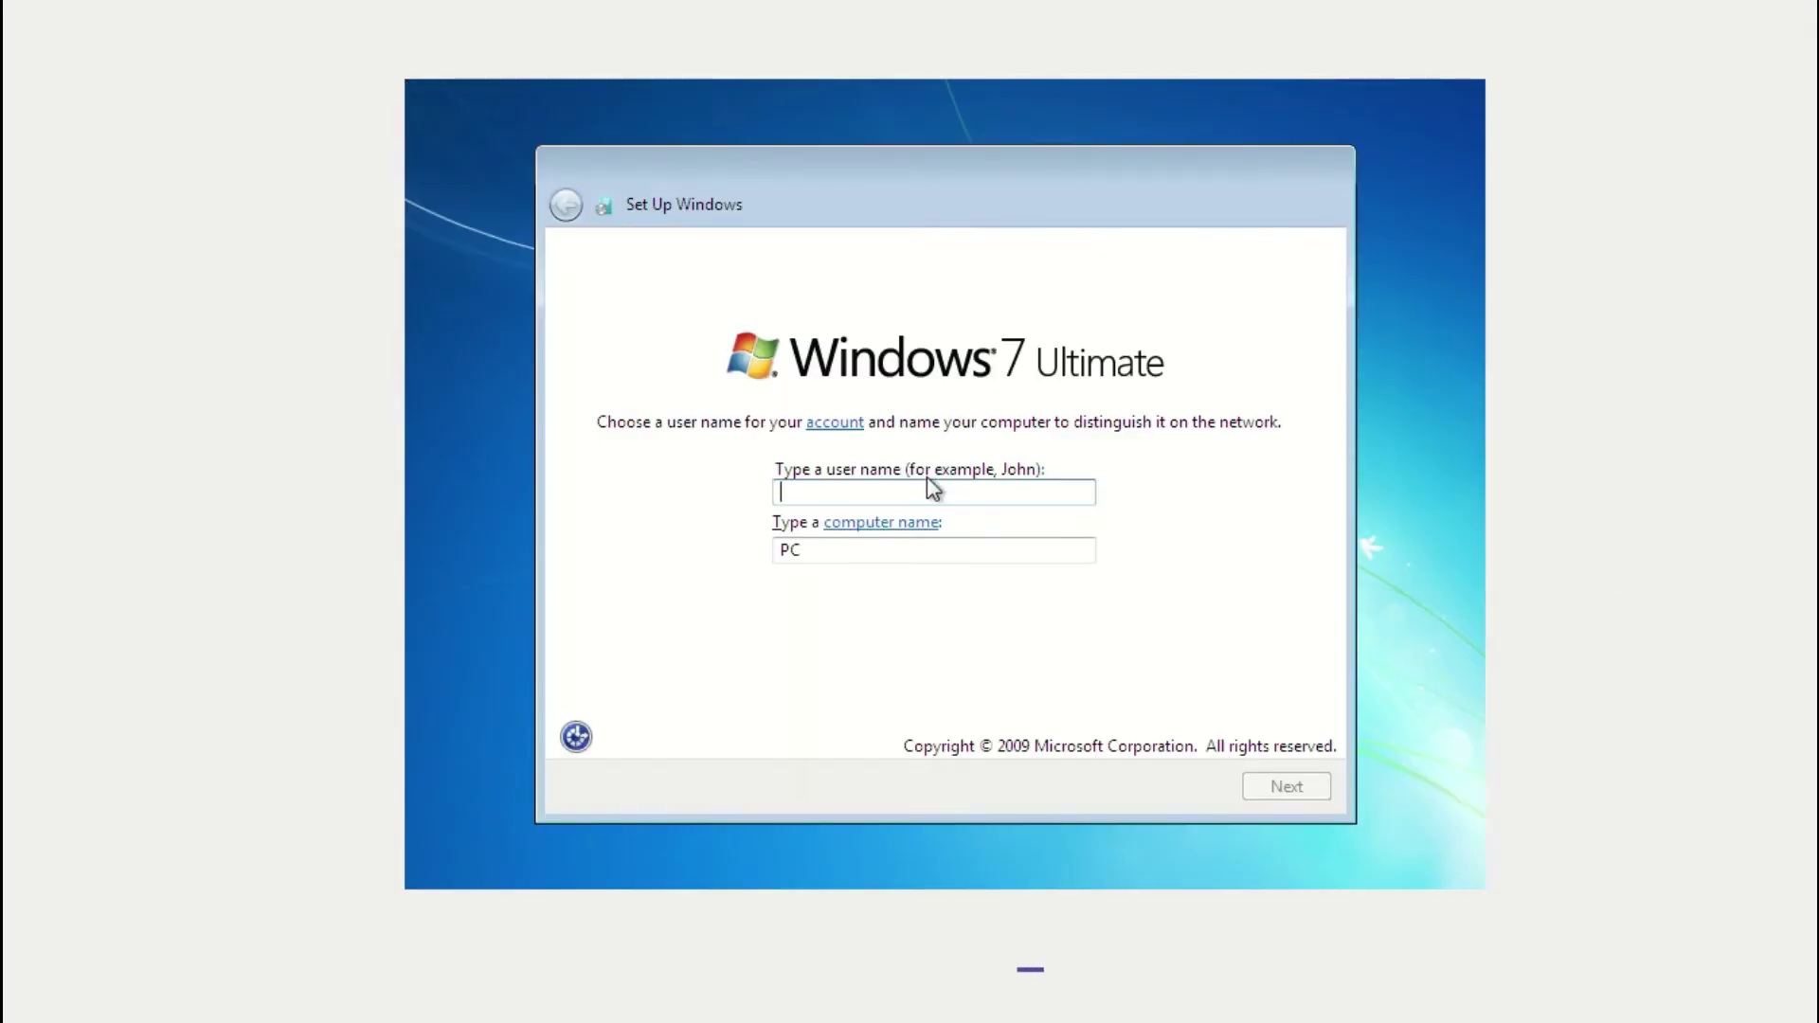
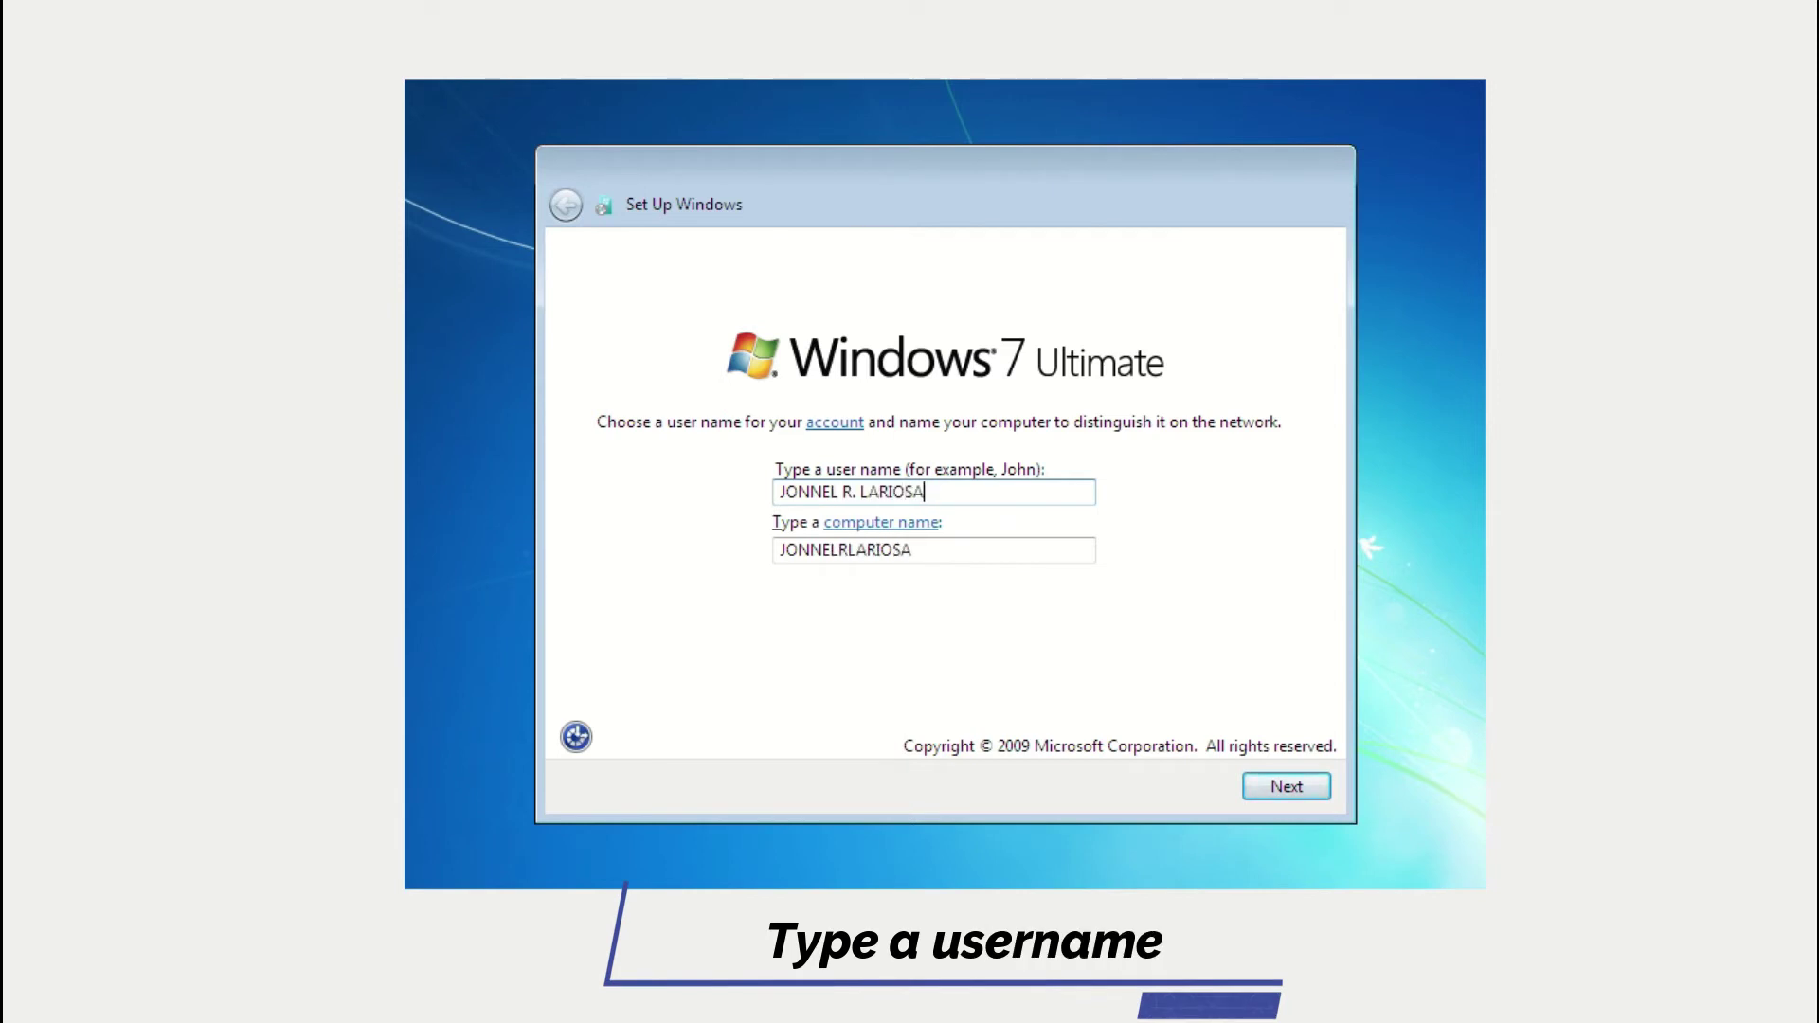
# Enter the user's full name as the user name, continue, and type the account password.
pyautogui.click(1301, 791)
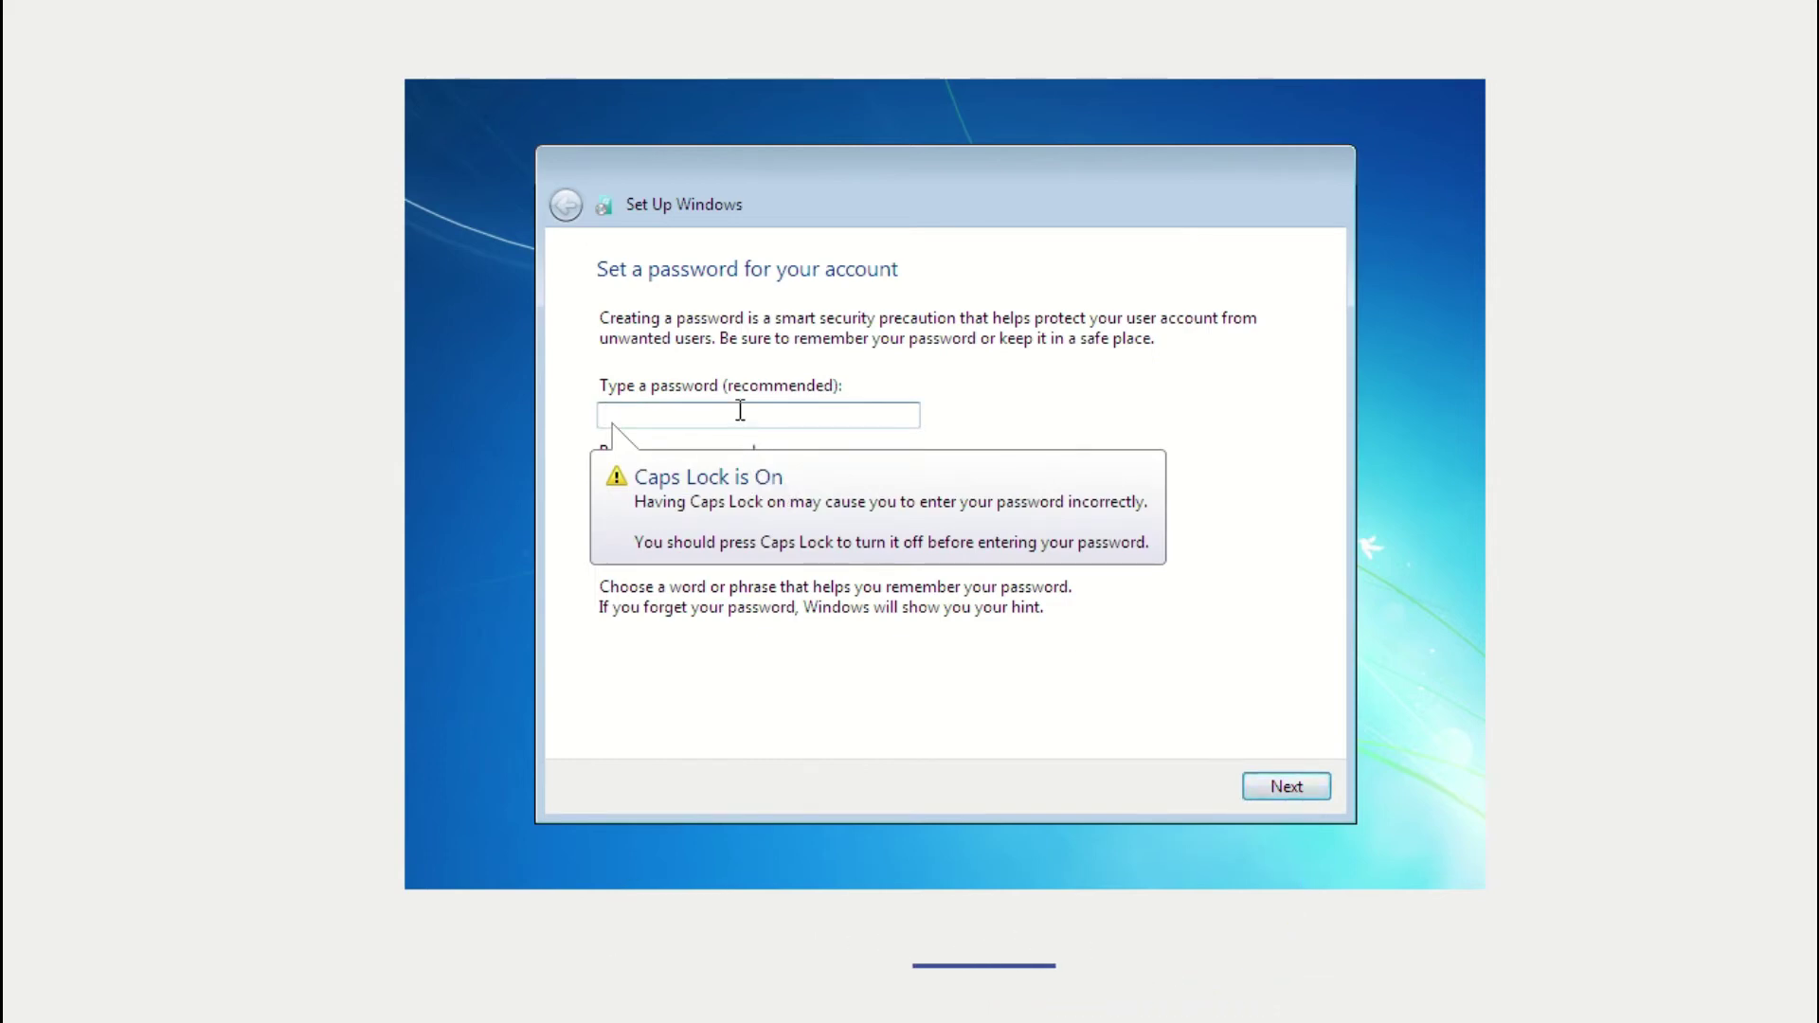
pyautogui.write('123456')
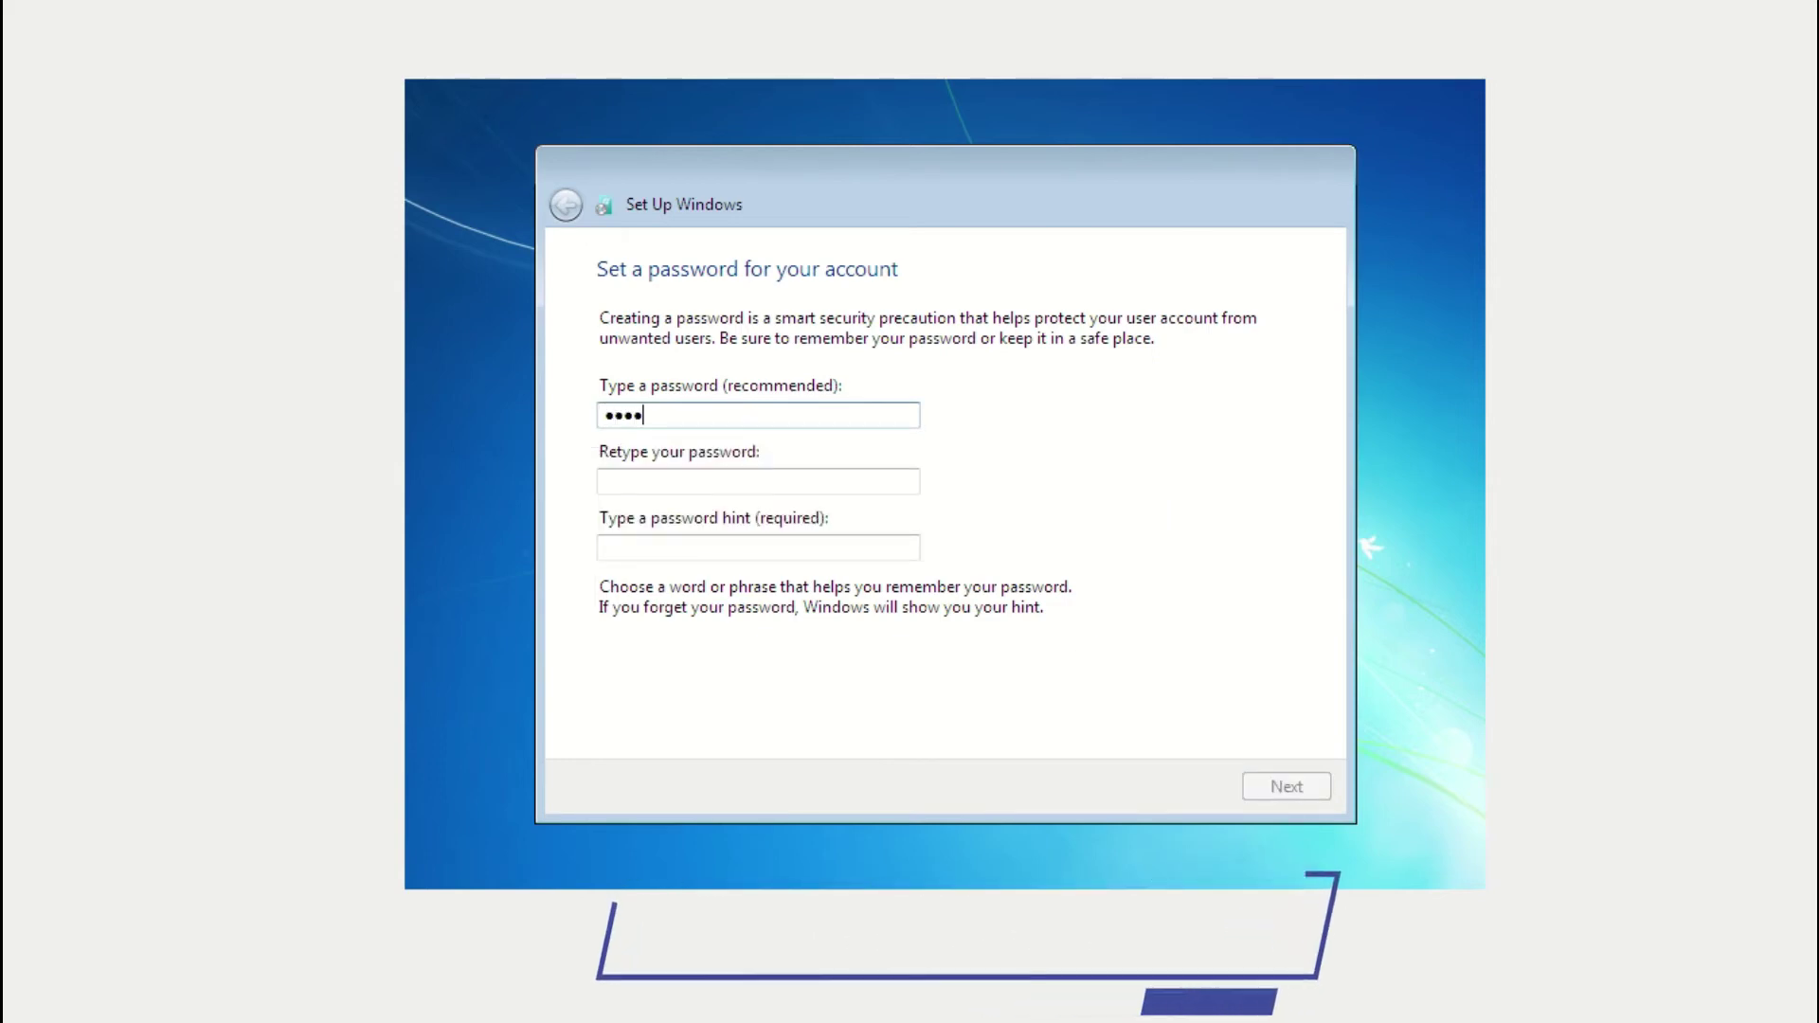
# Retype the password to confirm it, fill in a password hint, and continue.
pyautogui.click(786, 484)
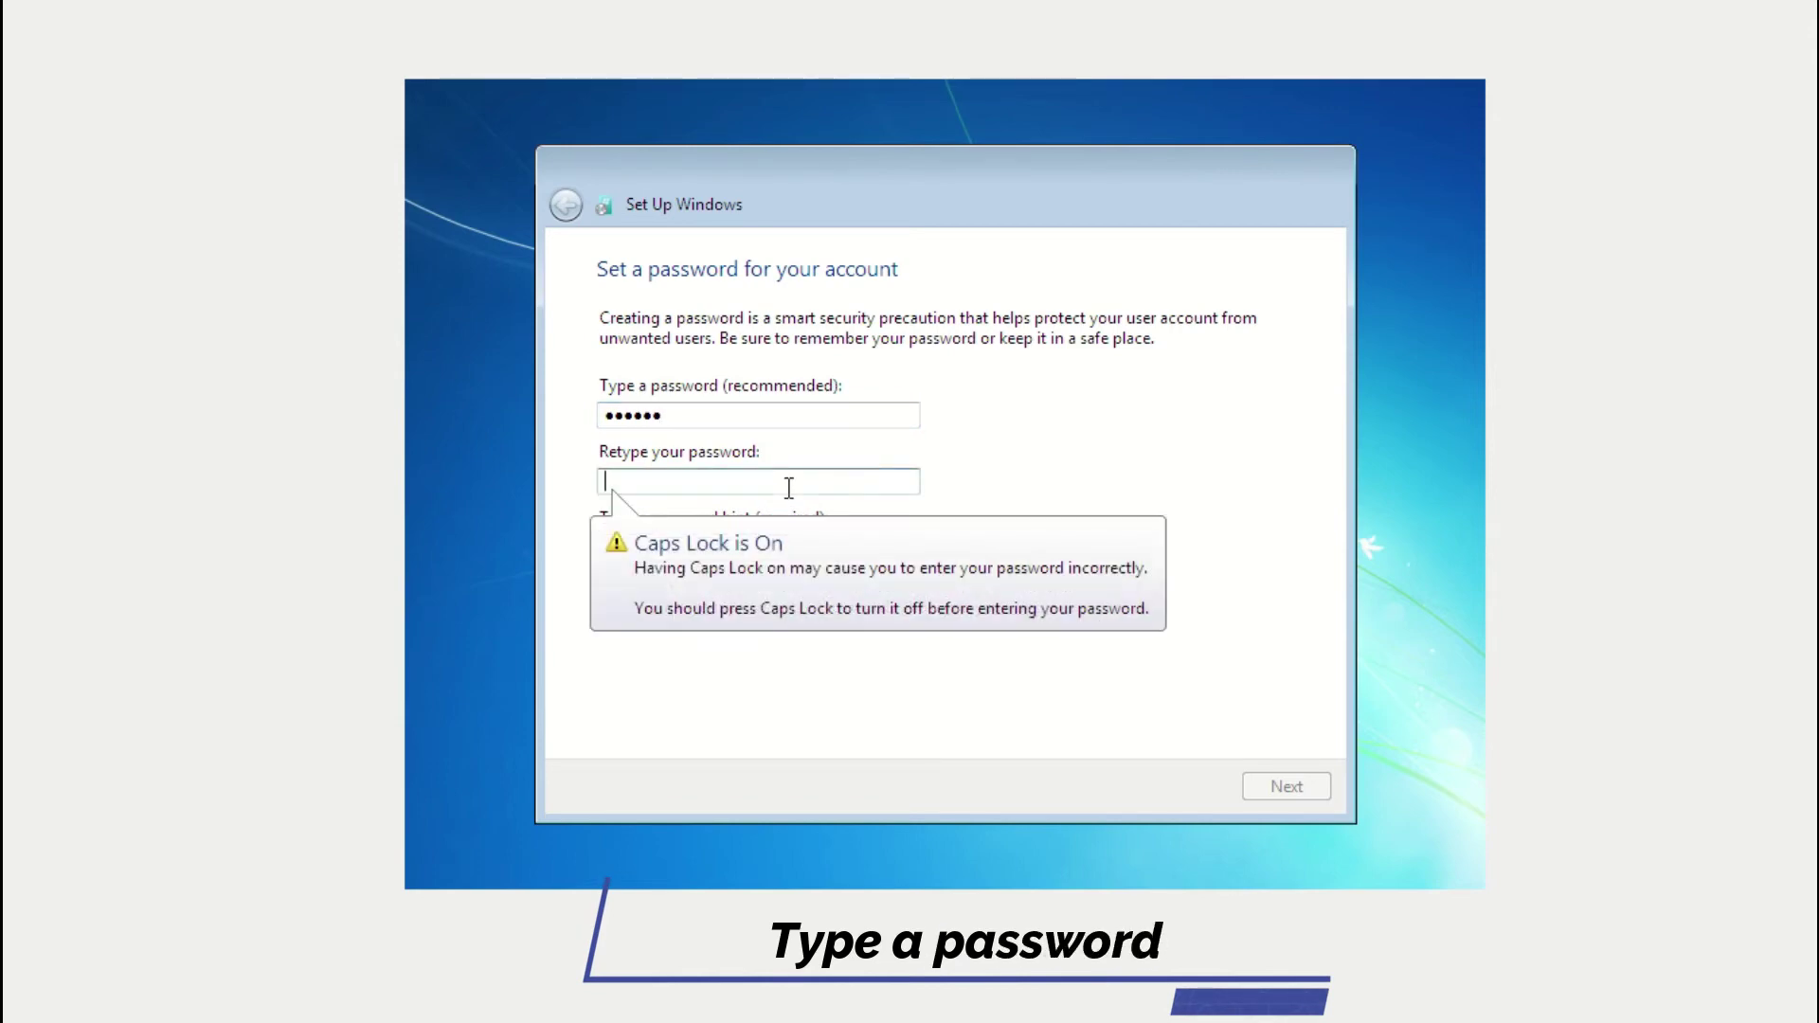
pyautogui.write('12')
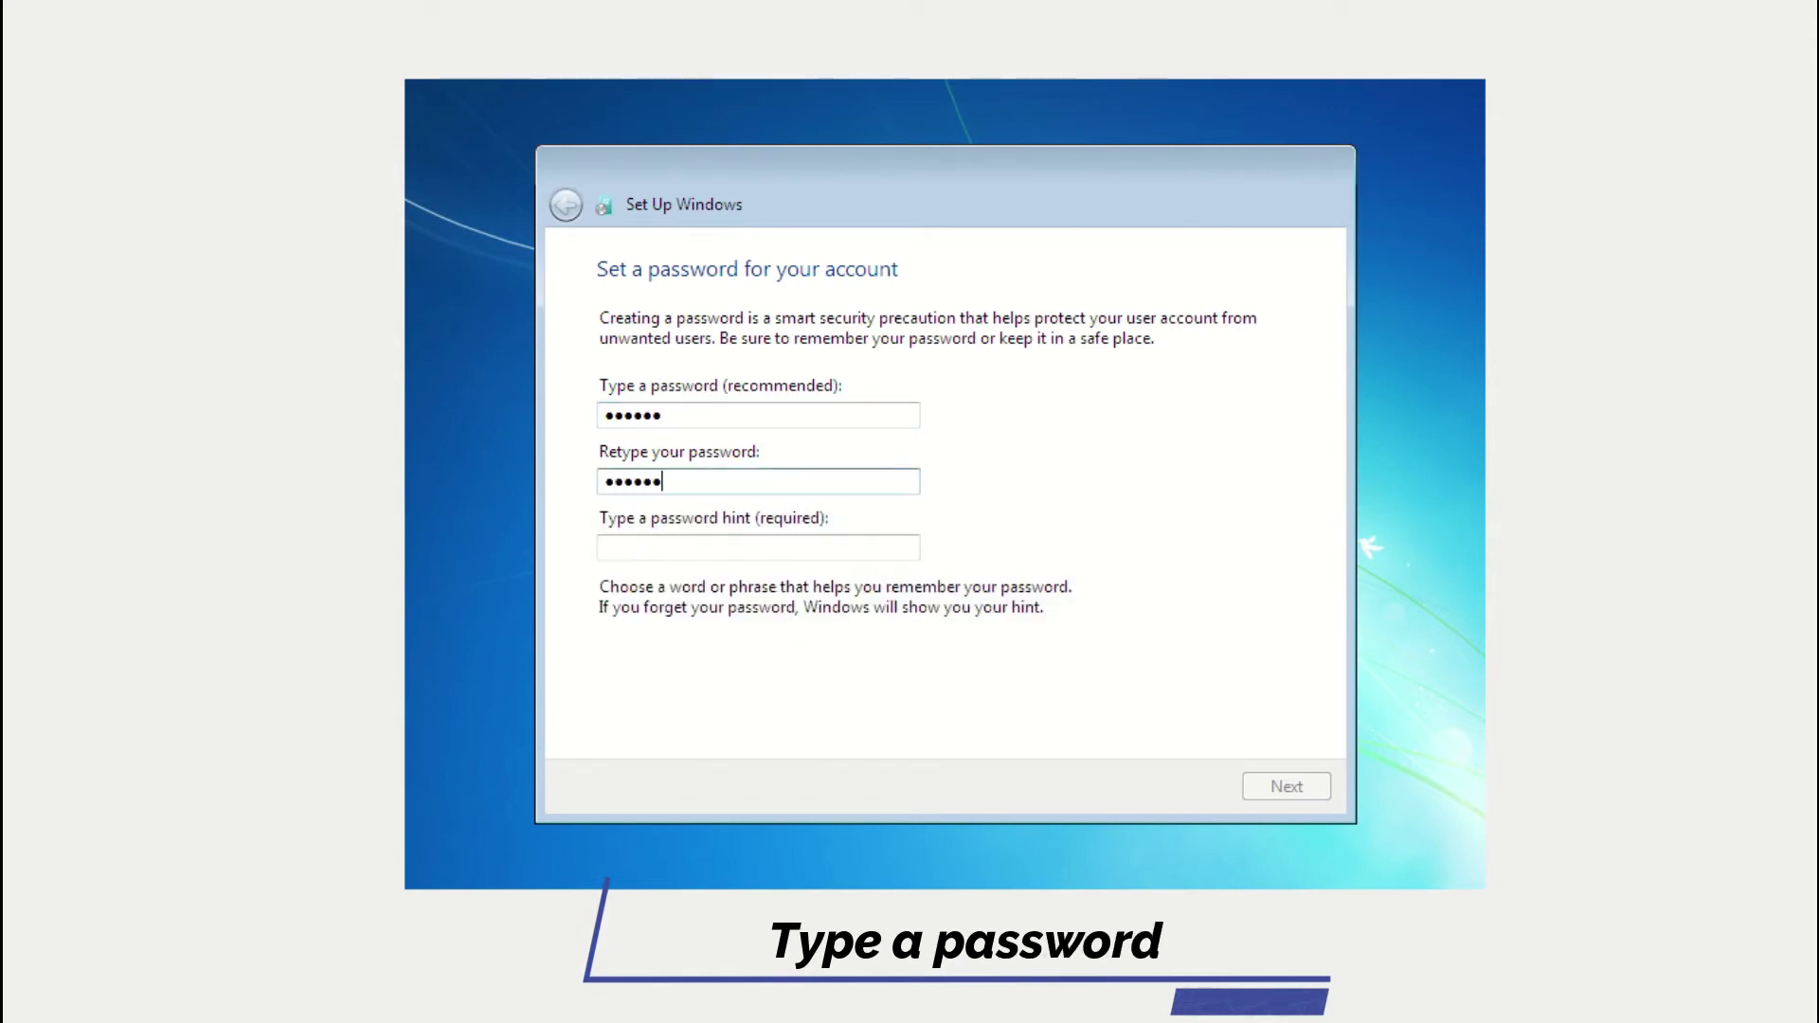
pyautogui.click(738, 554)
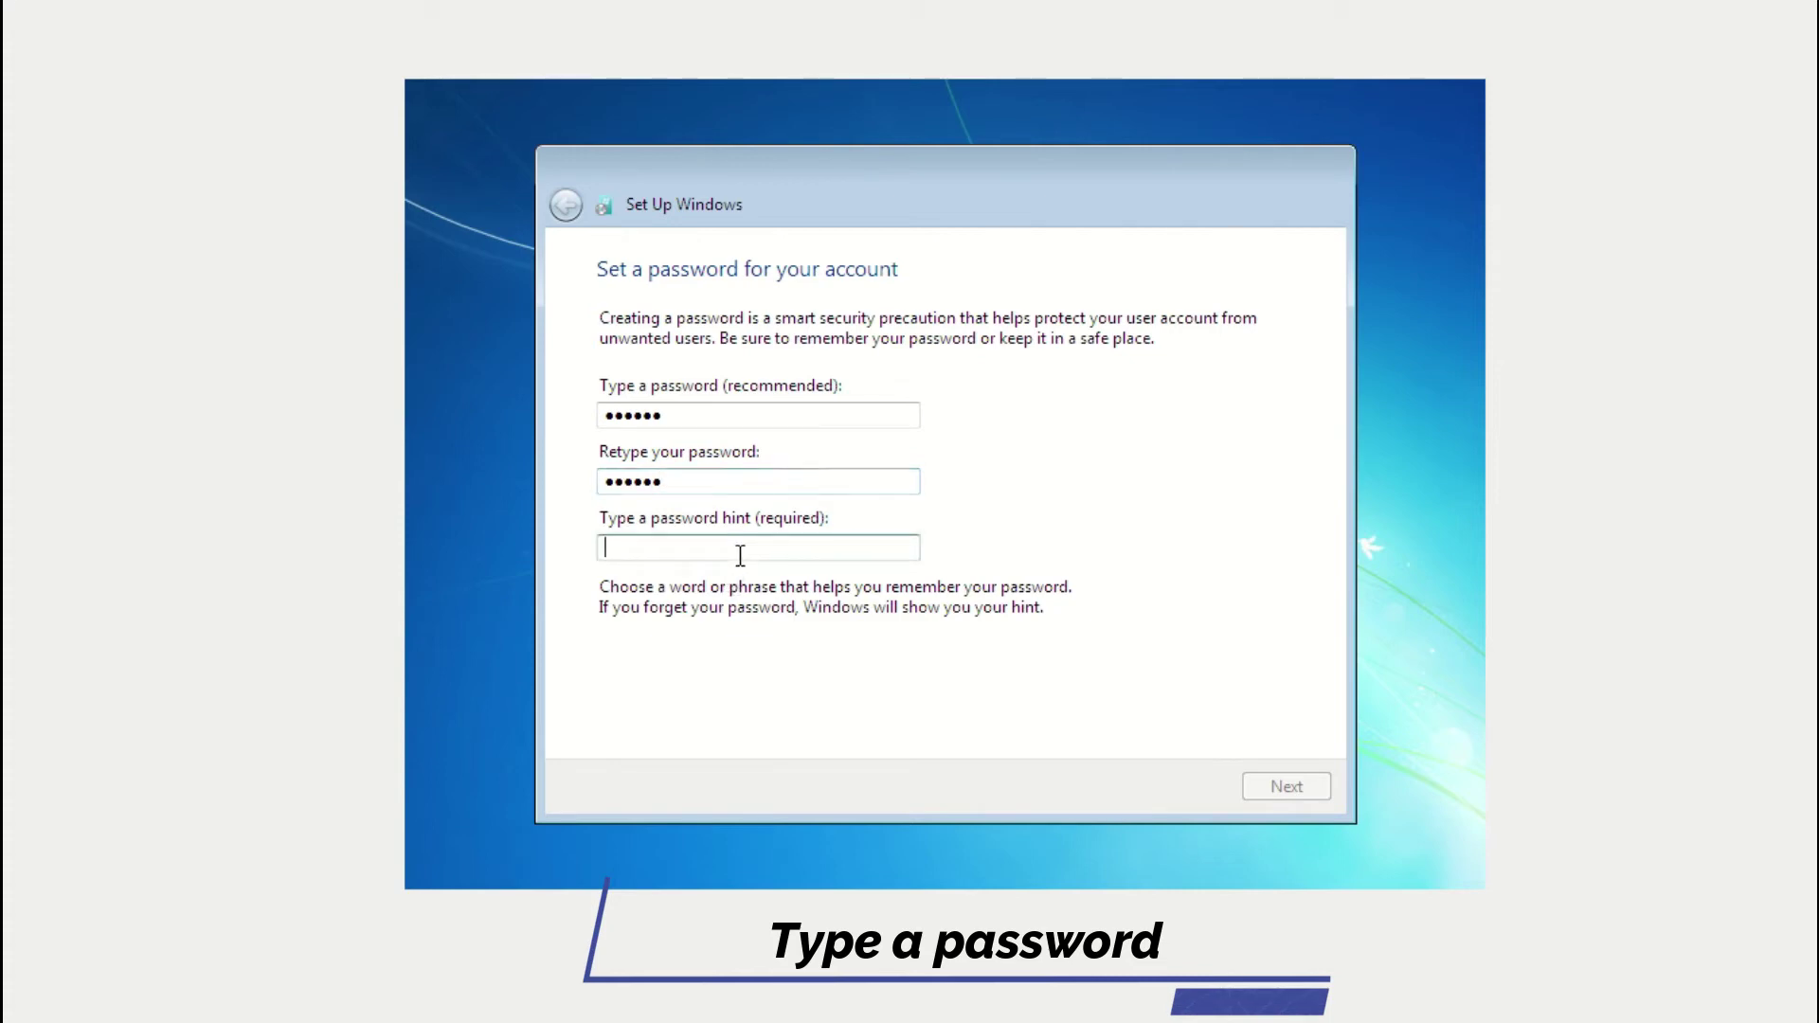
pyautogui.write('123456')
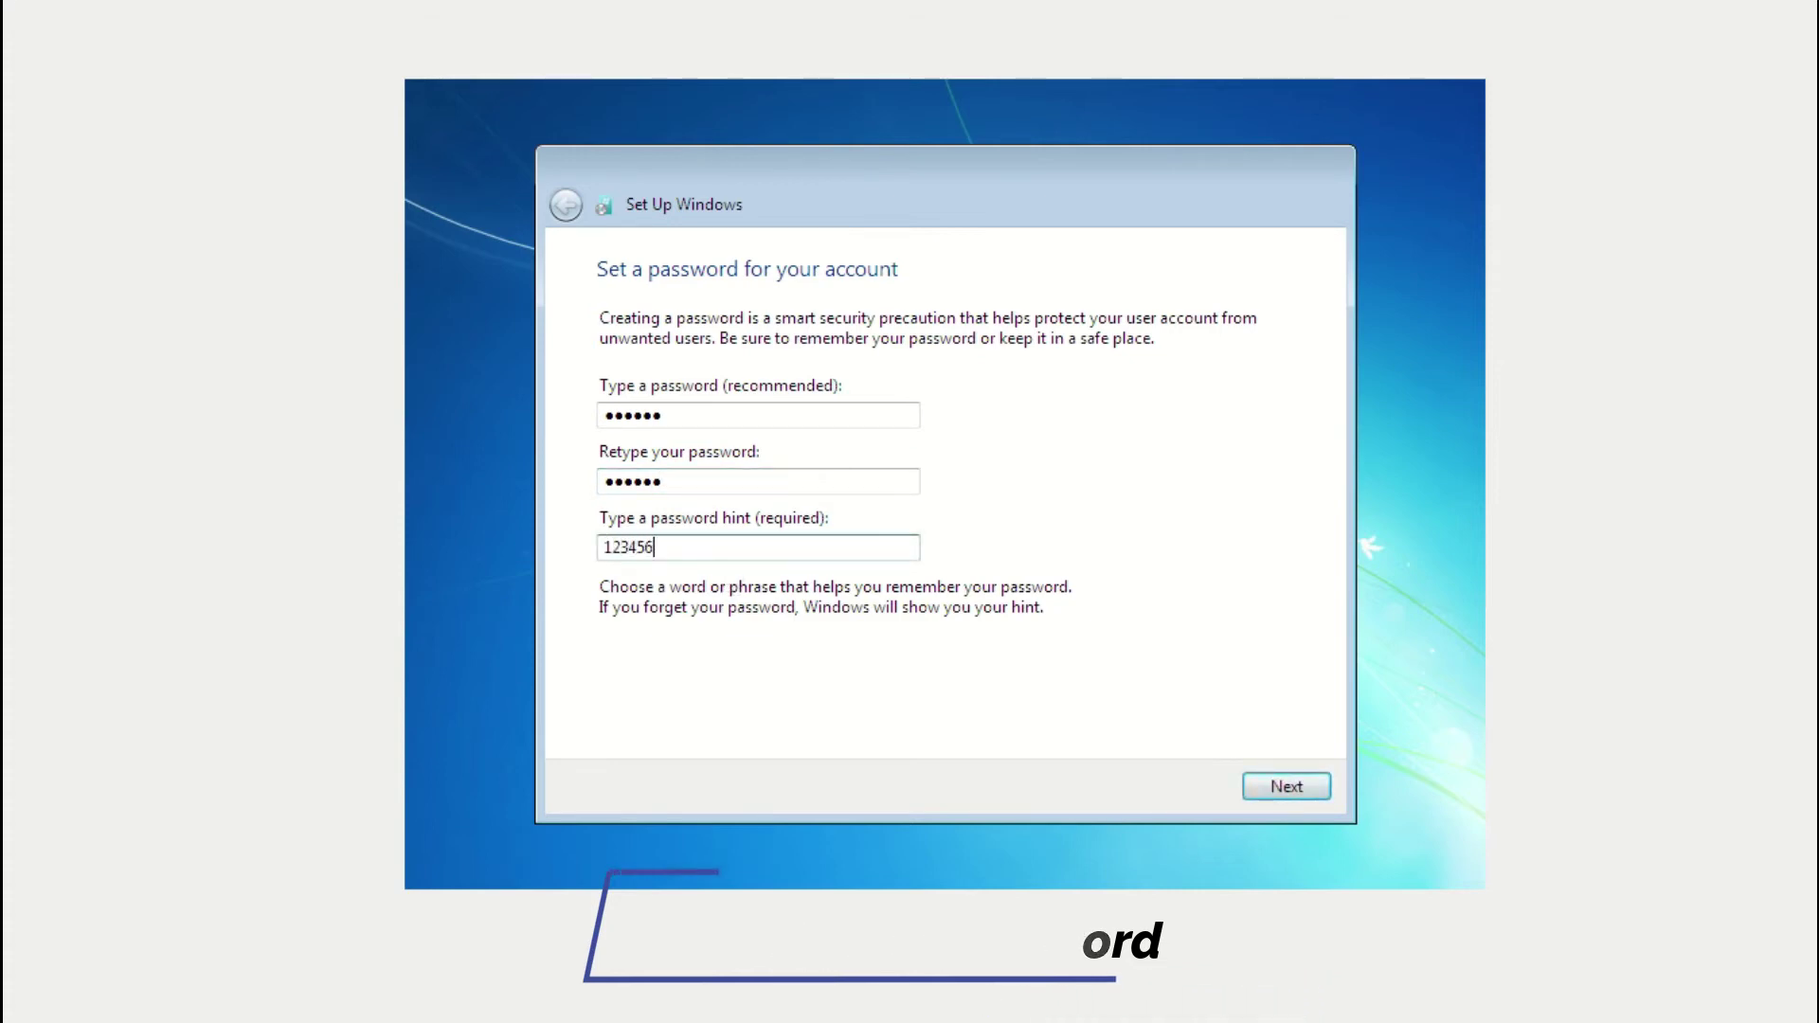
pyautogui.click(1269, 790)
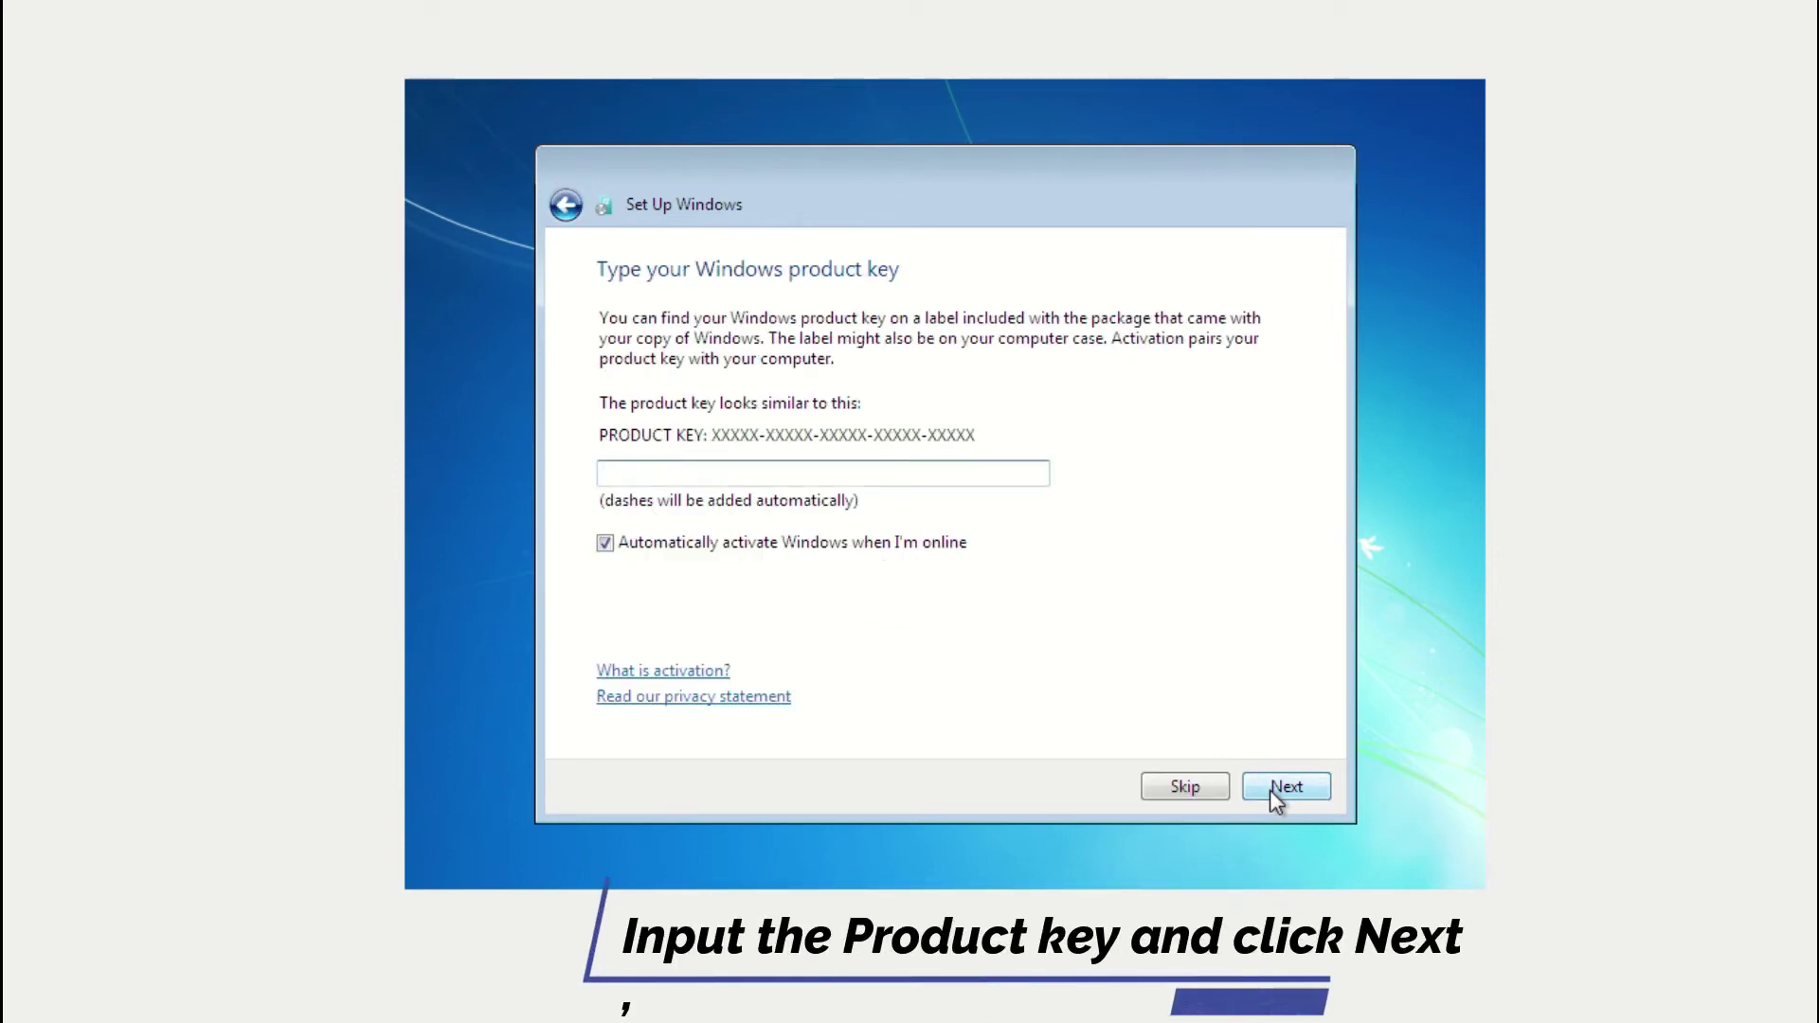
# Skip the product key, use recommended settings, and pick the (UTC+08:00) Beijing time zone.
pyautogui.click(1287, 786)
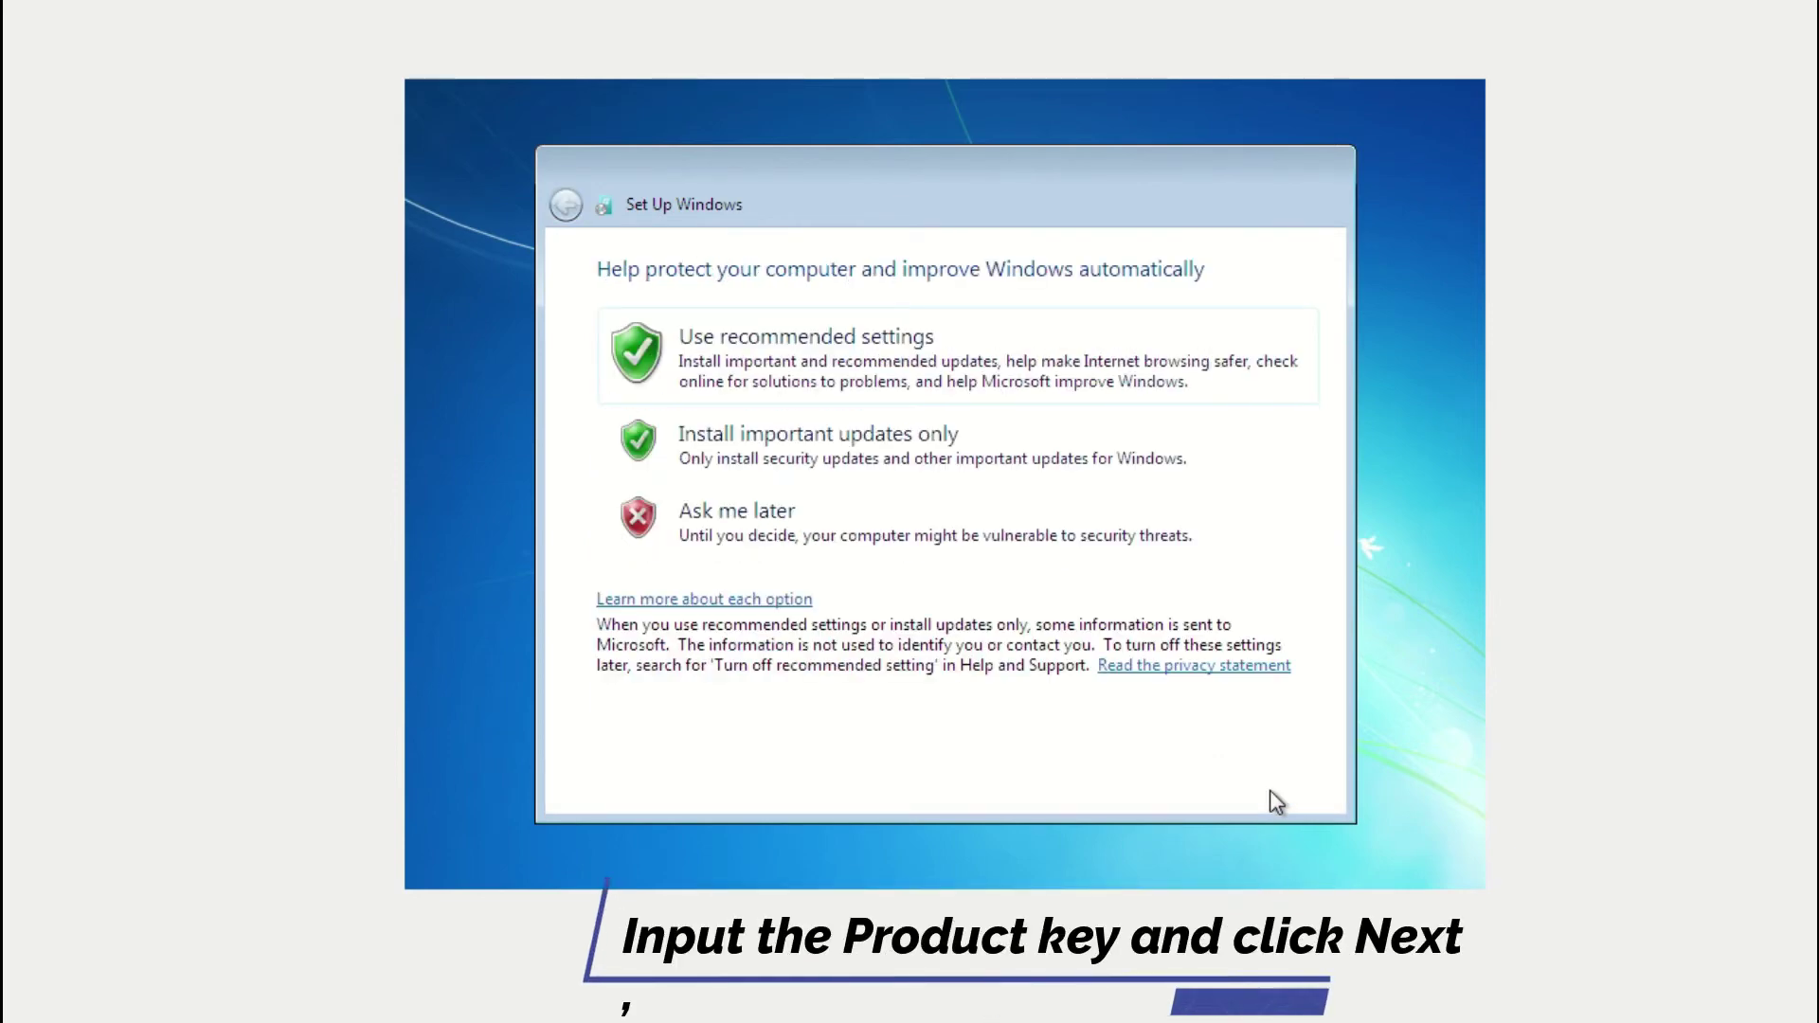
pyautogui.click(924, 331)
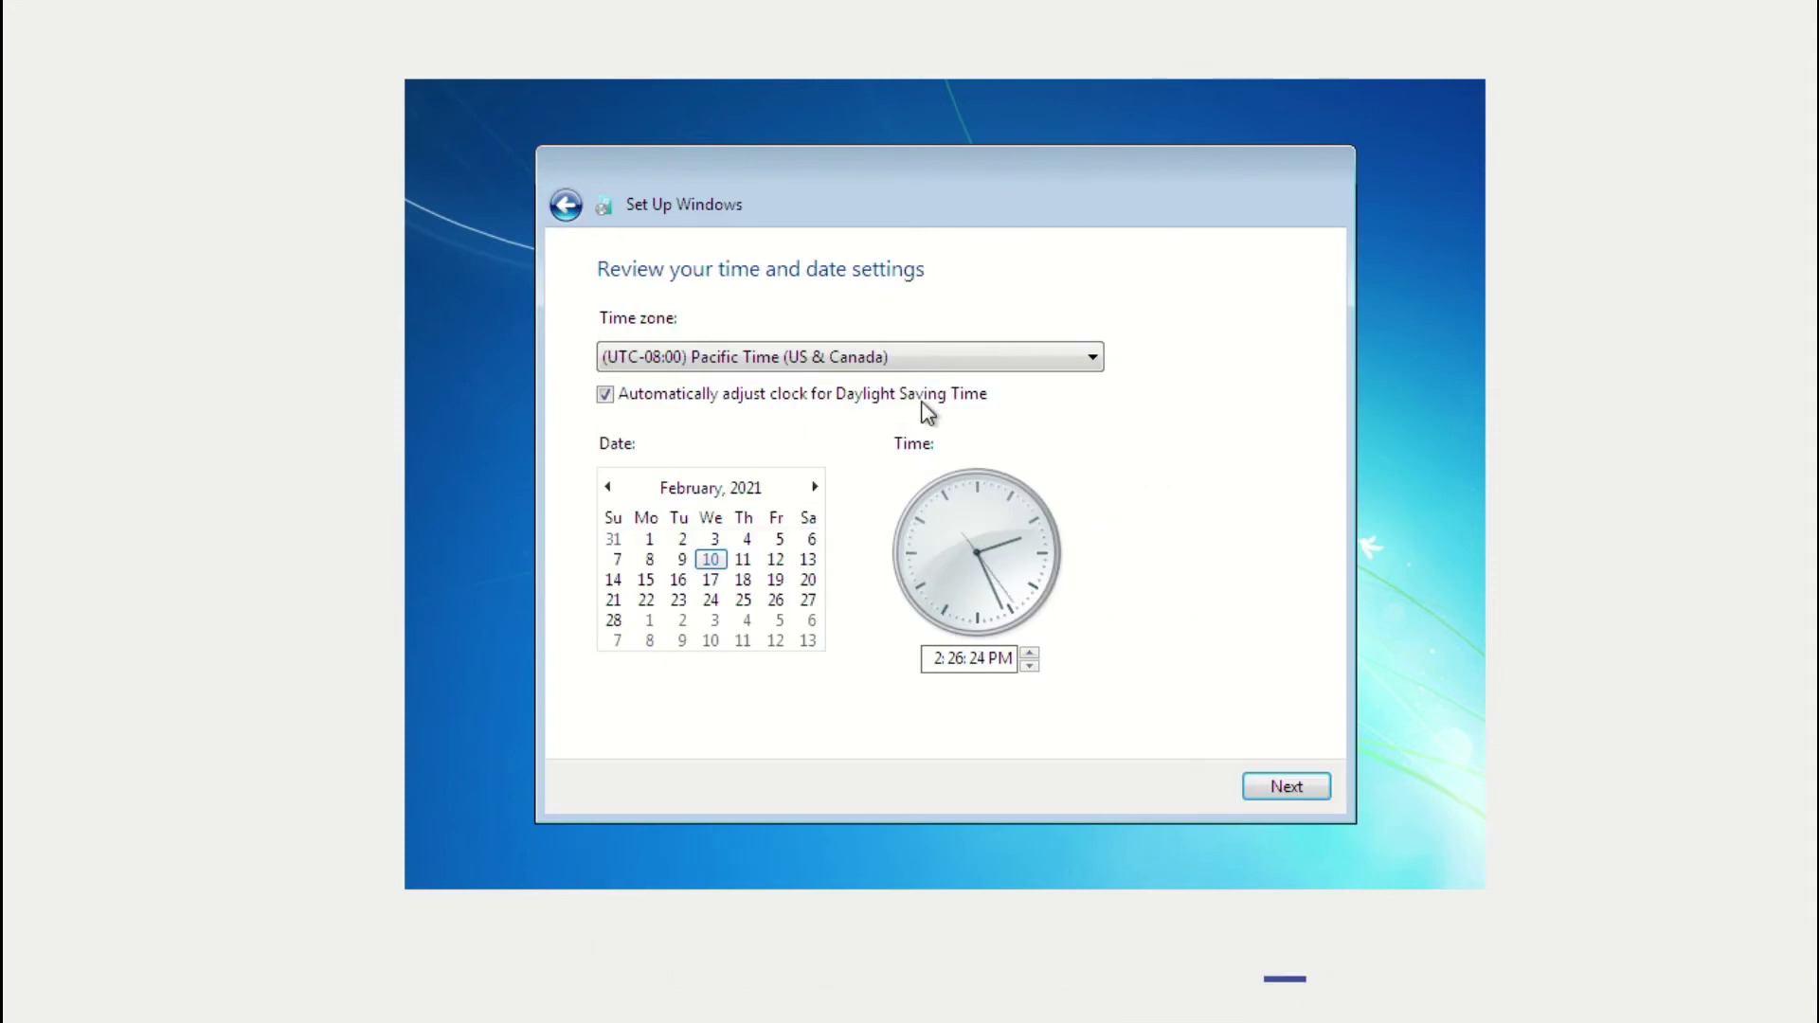
pyautogui.click(974, 358)
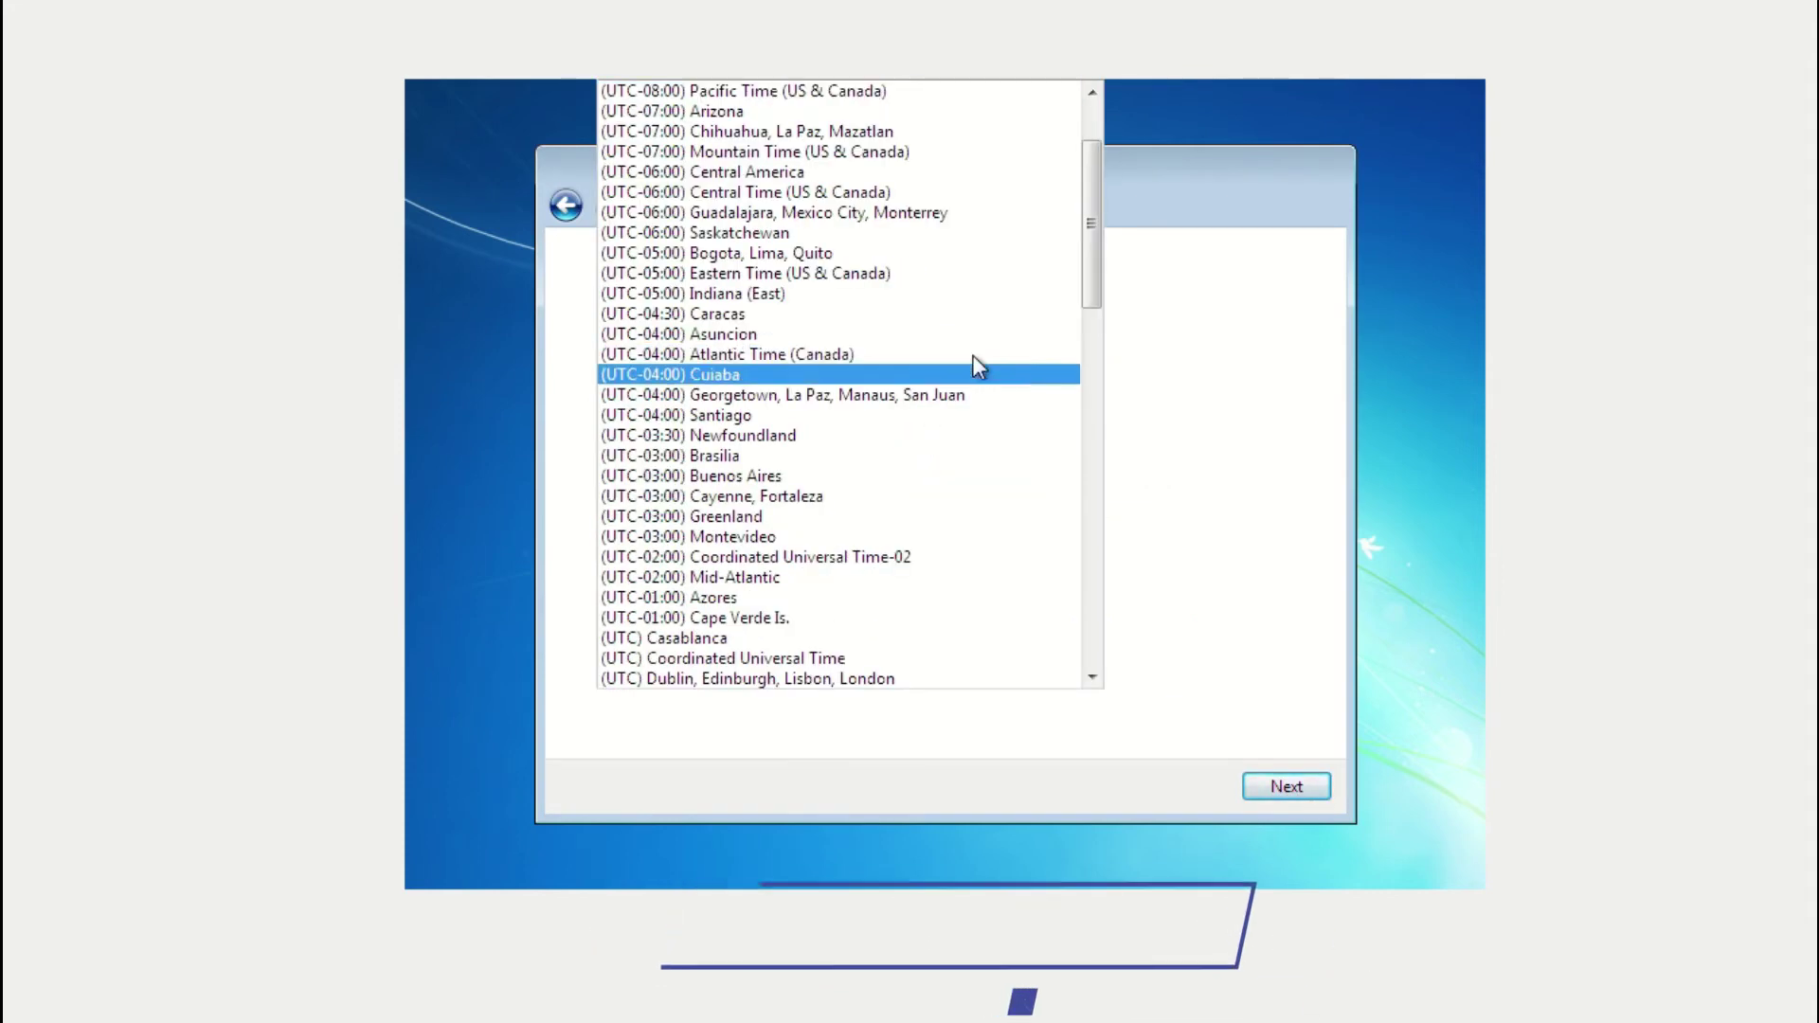
pyautogui.press('Down')
pyautogui.press('Down')
pyautogui.press('Down')
pyautogui.press('Down')
pyautogui.press('Down')
pyautogui.press('Down')
pyautogui.press('Down')
pyautogui.press('Down')
pyautogui.press('Down')
pyautogui.press('Down')
pyautogui.press('Down')
pyautogui.press('Down')
pyautogui.press('Down')
pyautogui.press('Down')
pyautogui.press('Down')
pyautogui.press('Down')
pyautogui.press('Down')
pyautogui.press('Down')
pyautogui.press('Down')
pyautogui.press('Down')
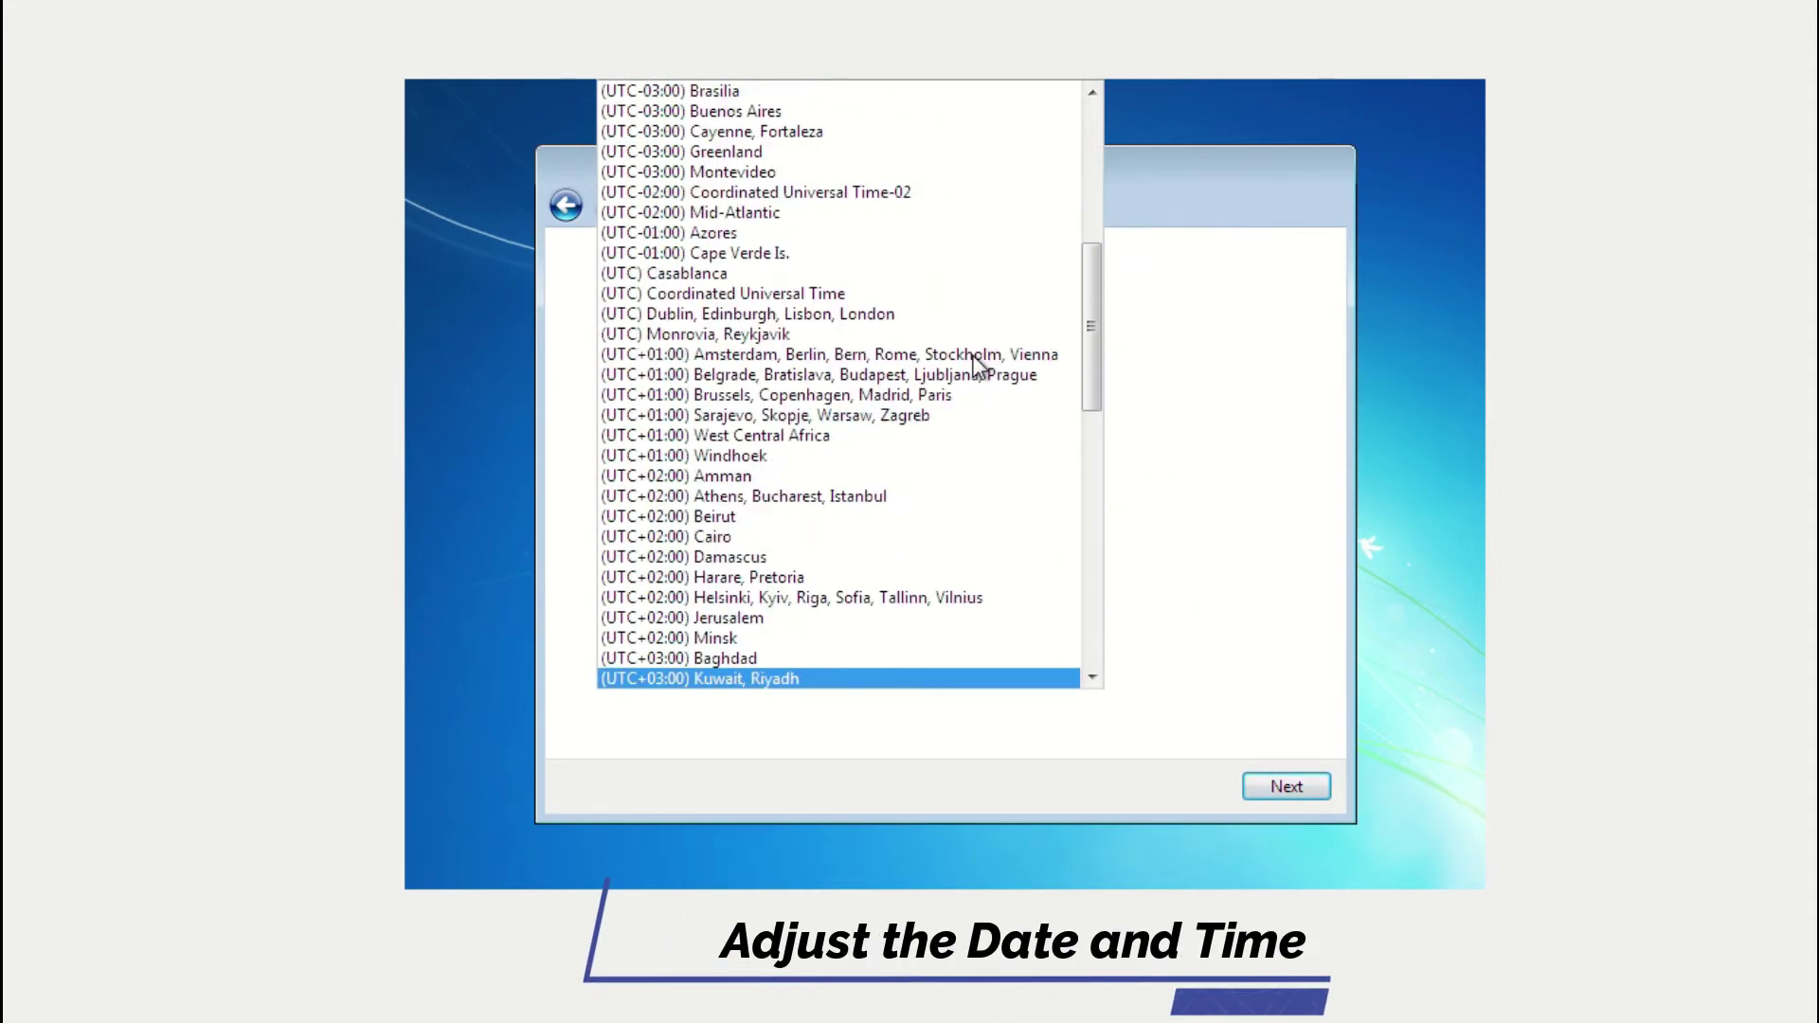
pyautogui.press('Down')
pyautogui.press('Down')
pyautogui.press('Down')
pyautogui.press('Down')
pyautogui.press('Down')
pyautogui.press('Down')
pyautogui.press('Down')
pyautogui.press('Down')
pyautogui.press('Down')
pyautogui.press('Down')
pyautogui.press('Down')
pyautogui.press('Down')
pyautogui.press('Down')
pyautogui.press('Down')
pyautogui.press('Down')
pyautogui.press('Down')
pyautogui.press('Down')
pyautogui.press('Down')
pyautogui.press('Down')
pyautogui.press('Down')
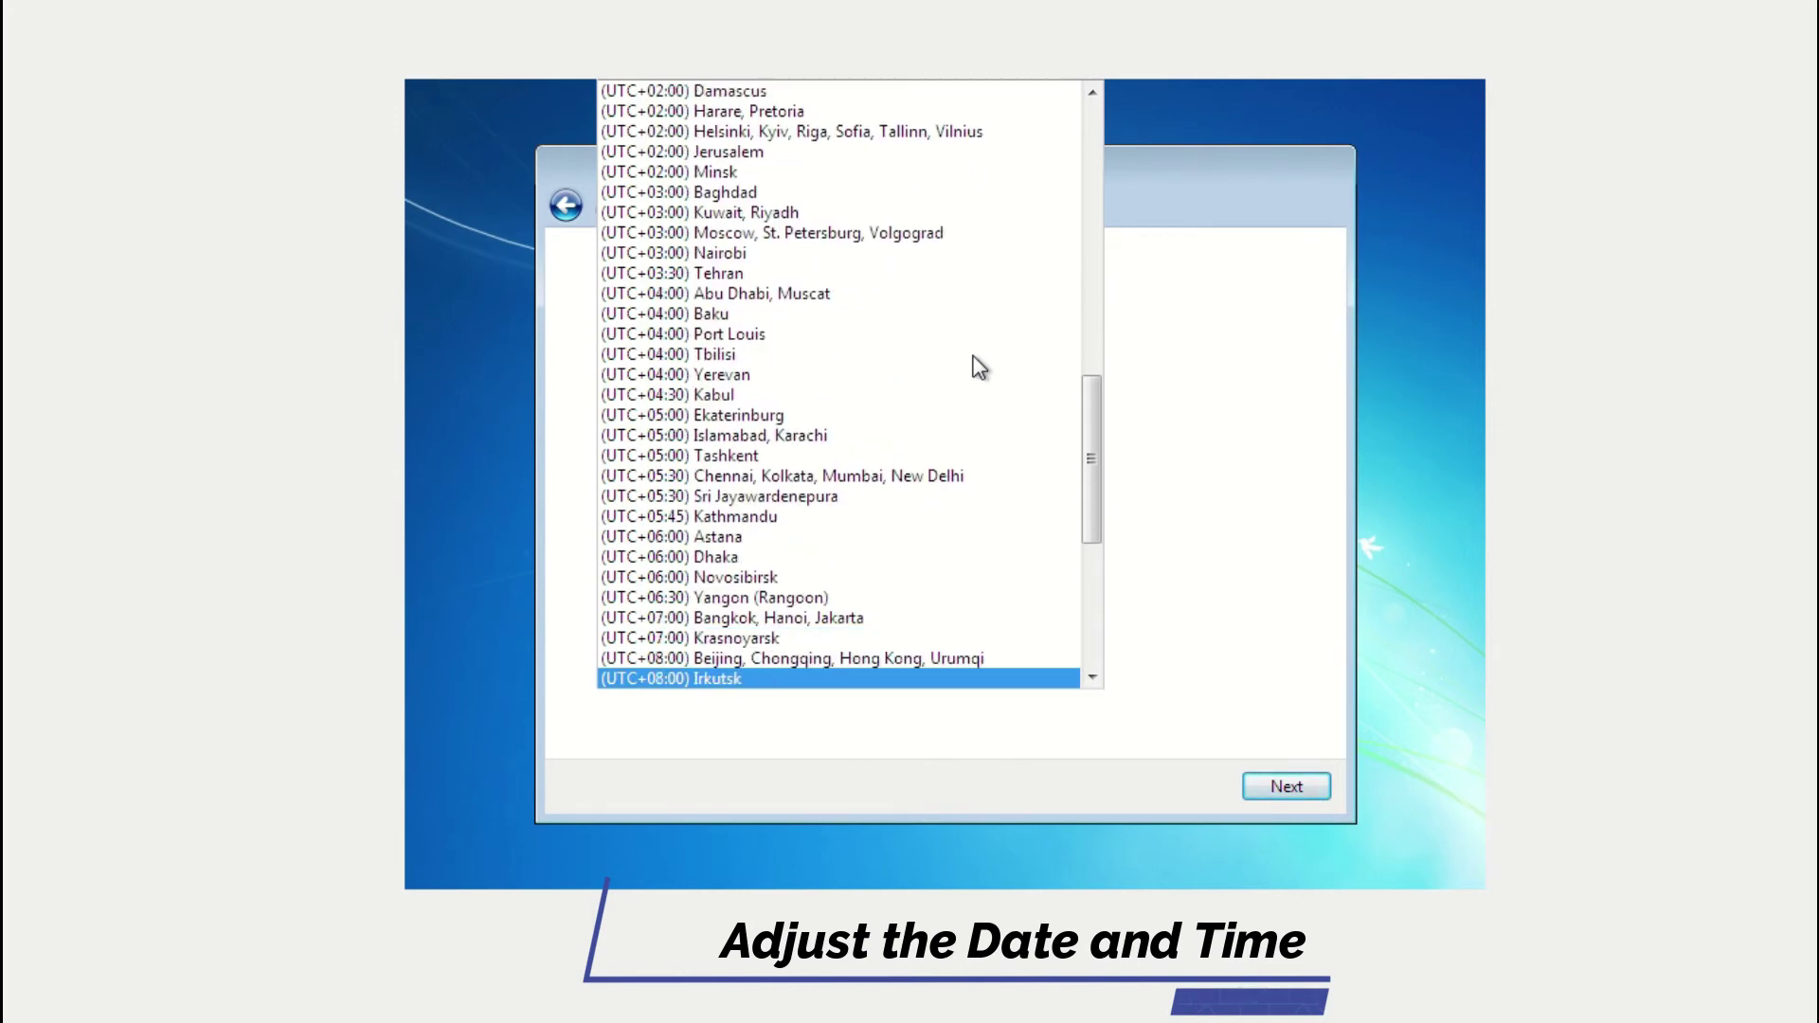
pyautogui.press('Down')
pyautogui.press('Down')
pyautogui.press('Up')
pyautogui.press('Up')
pyautogui.press('Up')
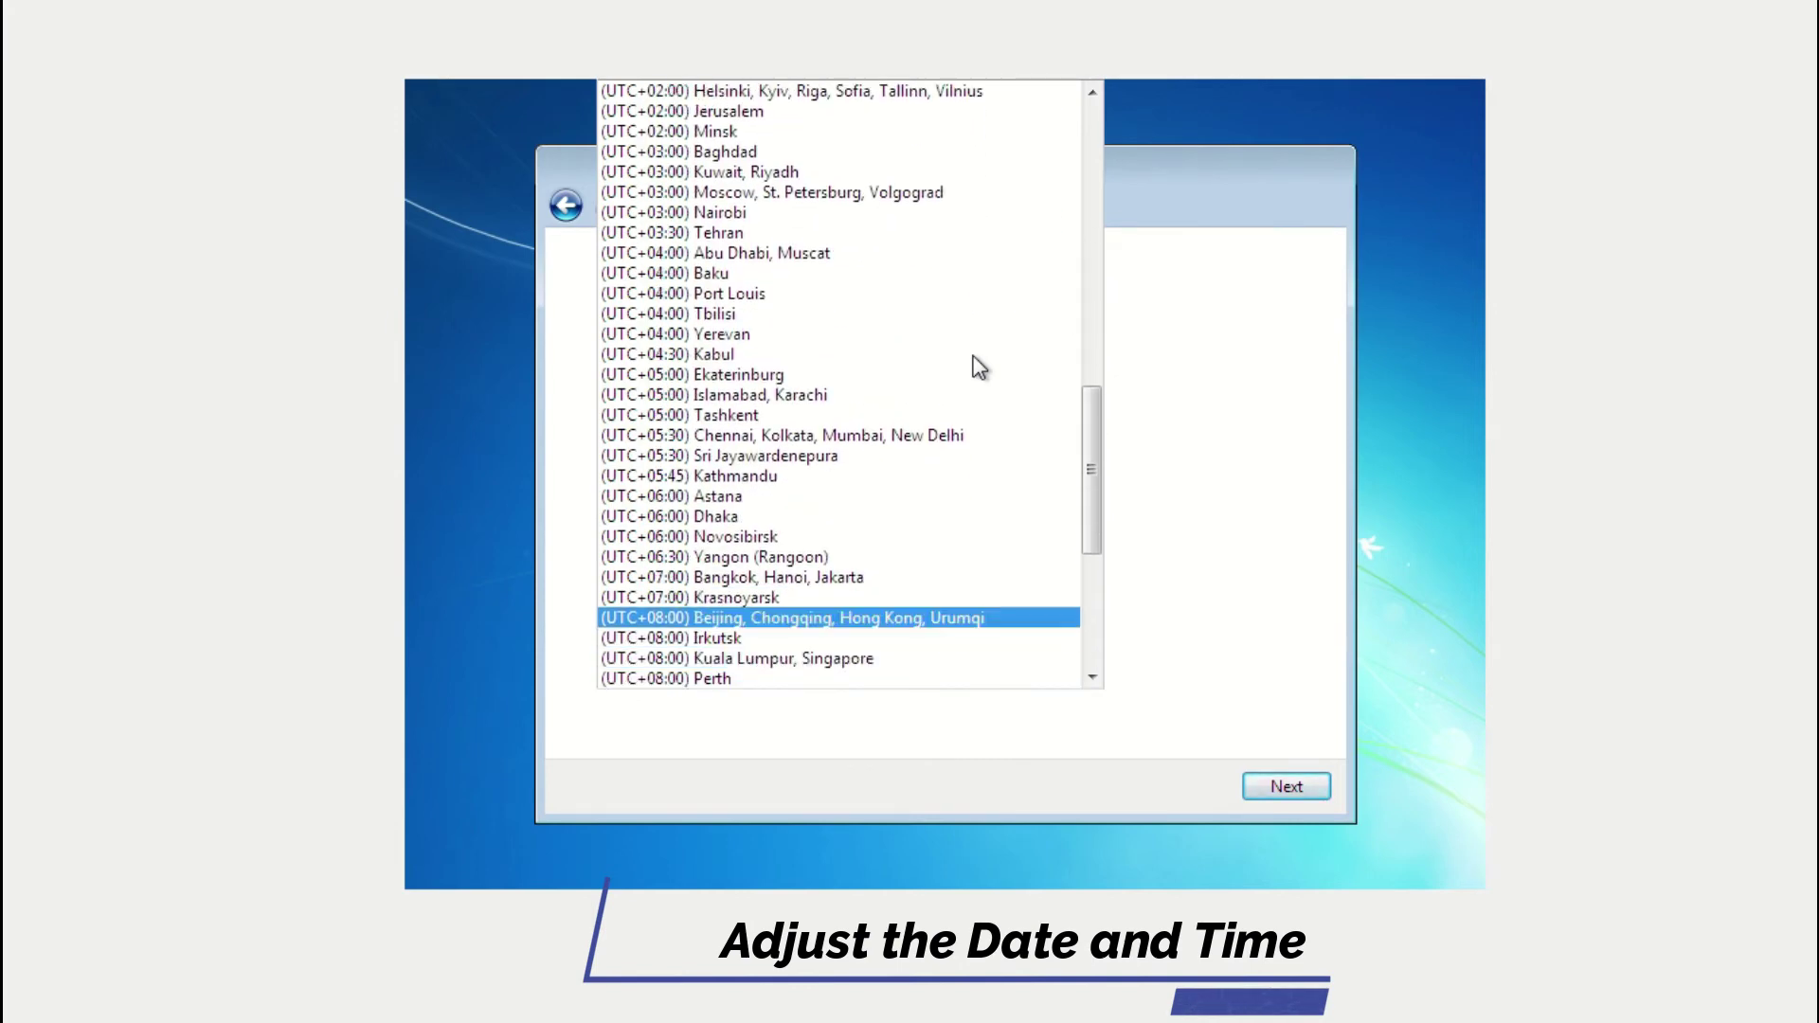
pyautogui.press('Return')
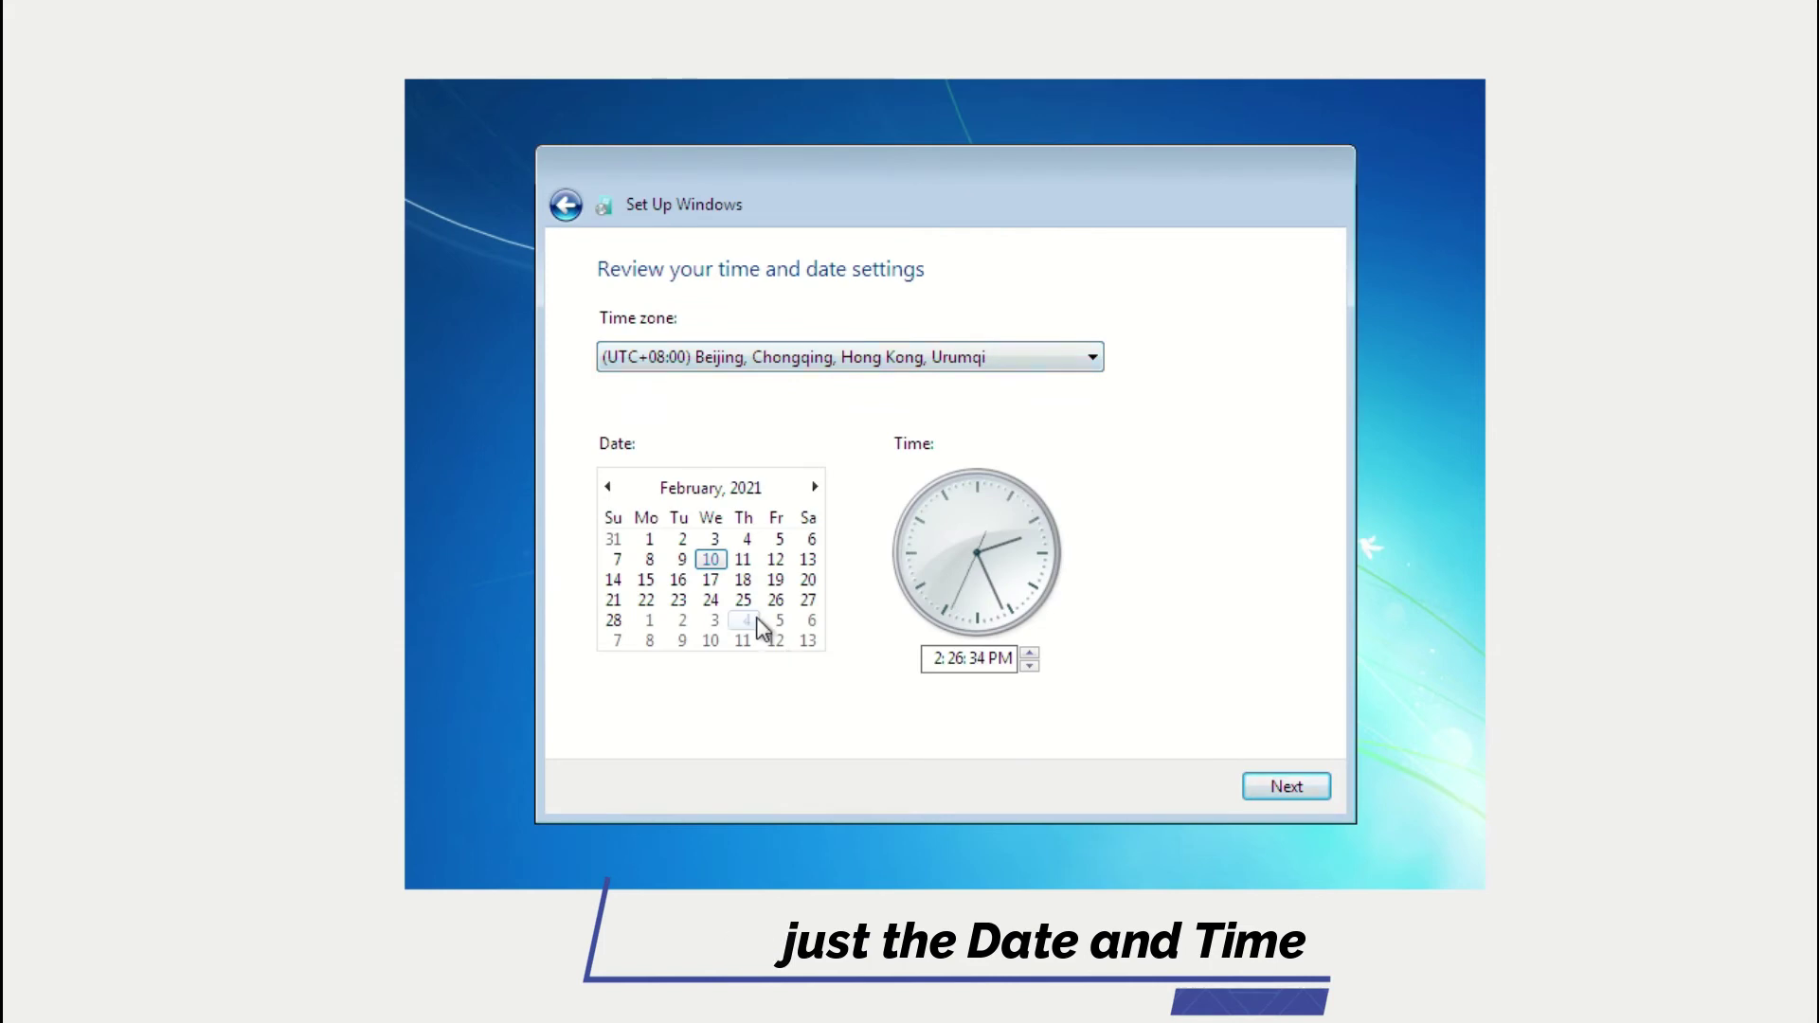
pyautogui.click(1295, 790)
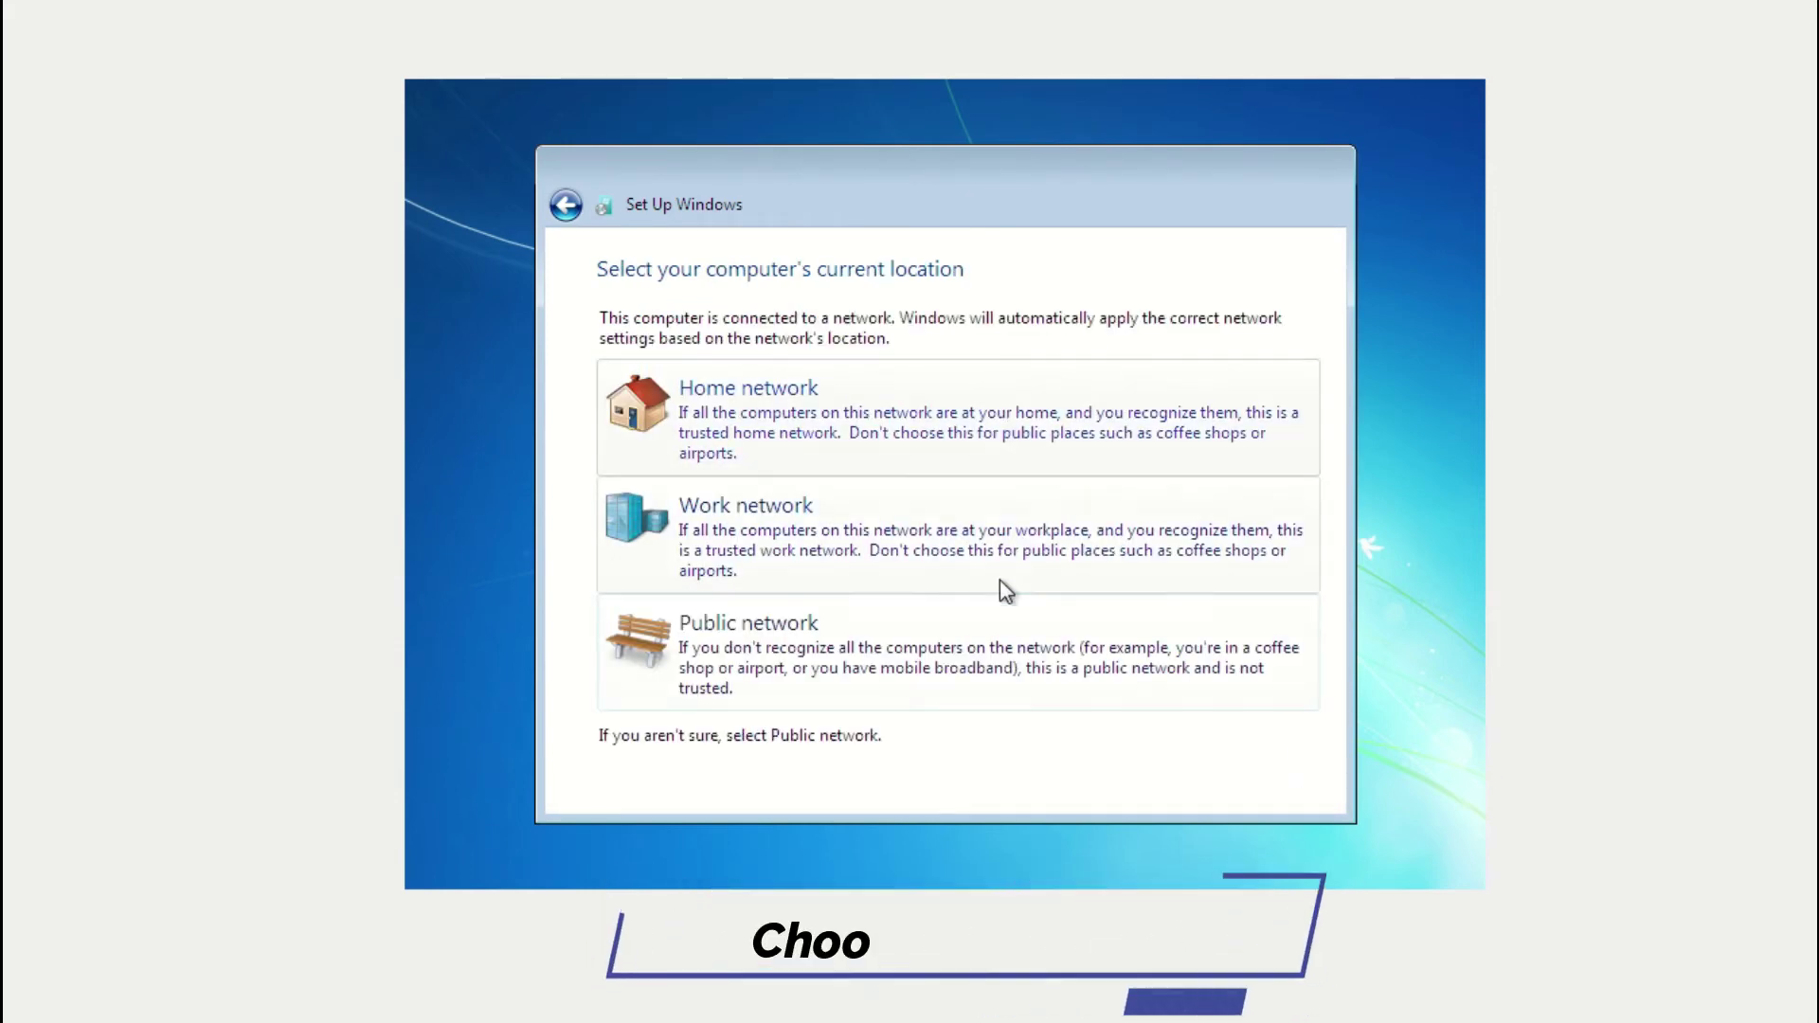
# Set the Windows 7 guest's network location to Public network.
pyautogui.click(994, 652)
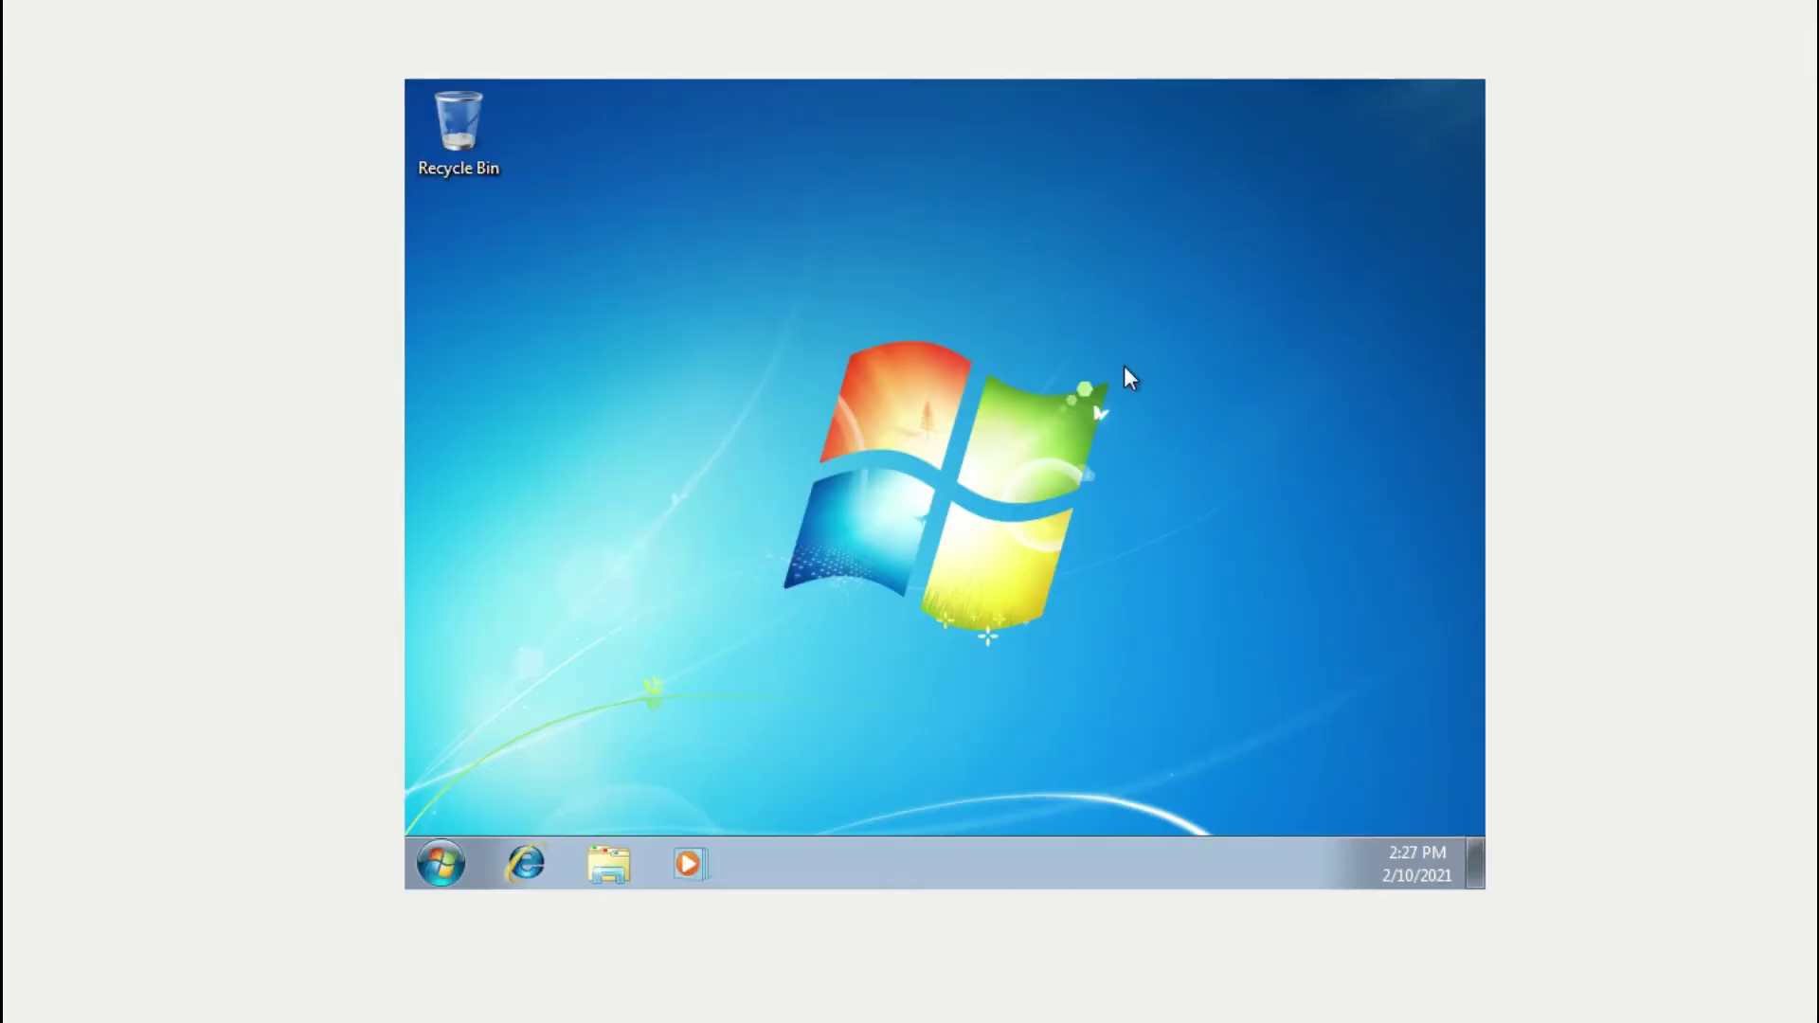
# Log on to the Windows 7 guest by entering the account password.
pyautogui.click(442, 863)
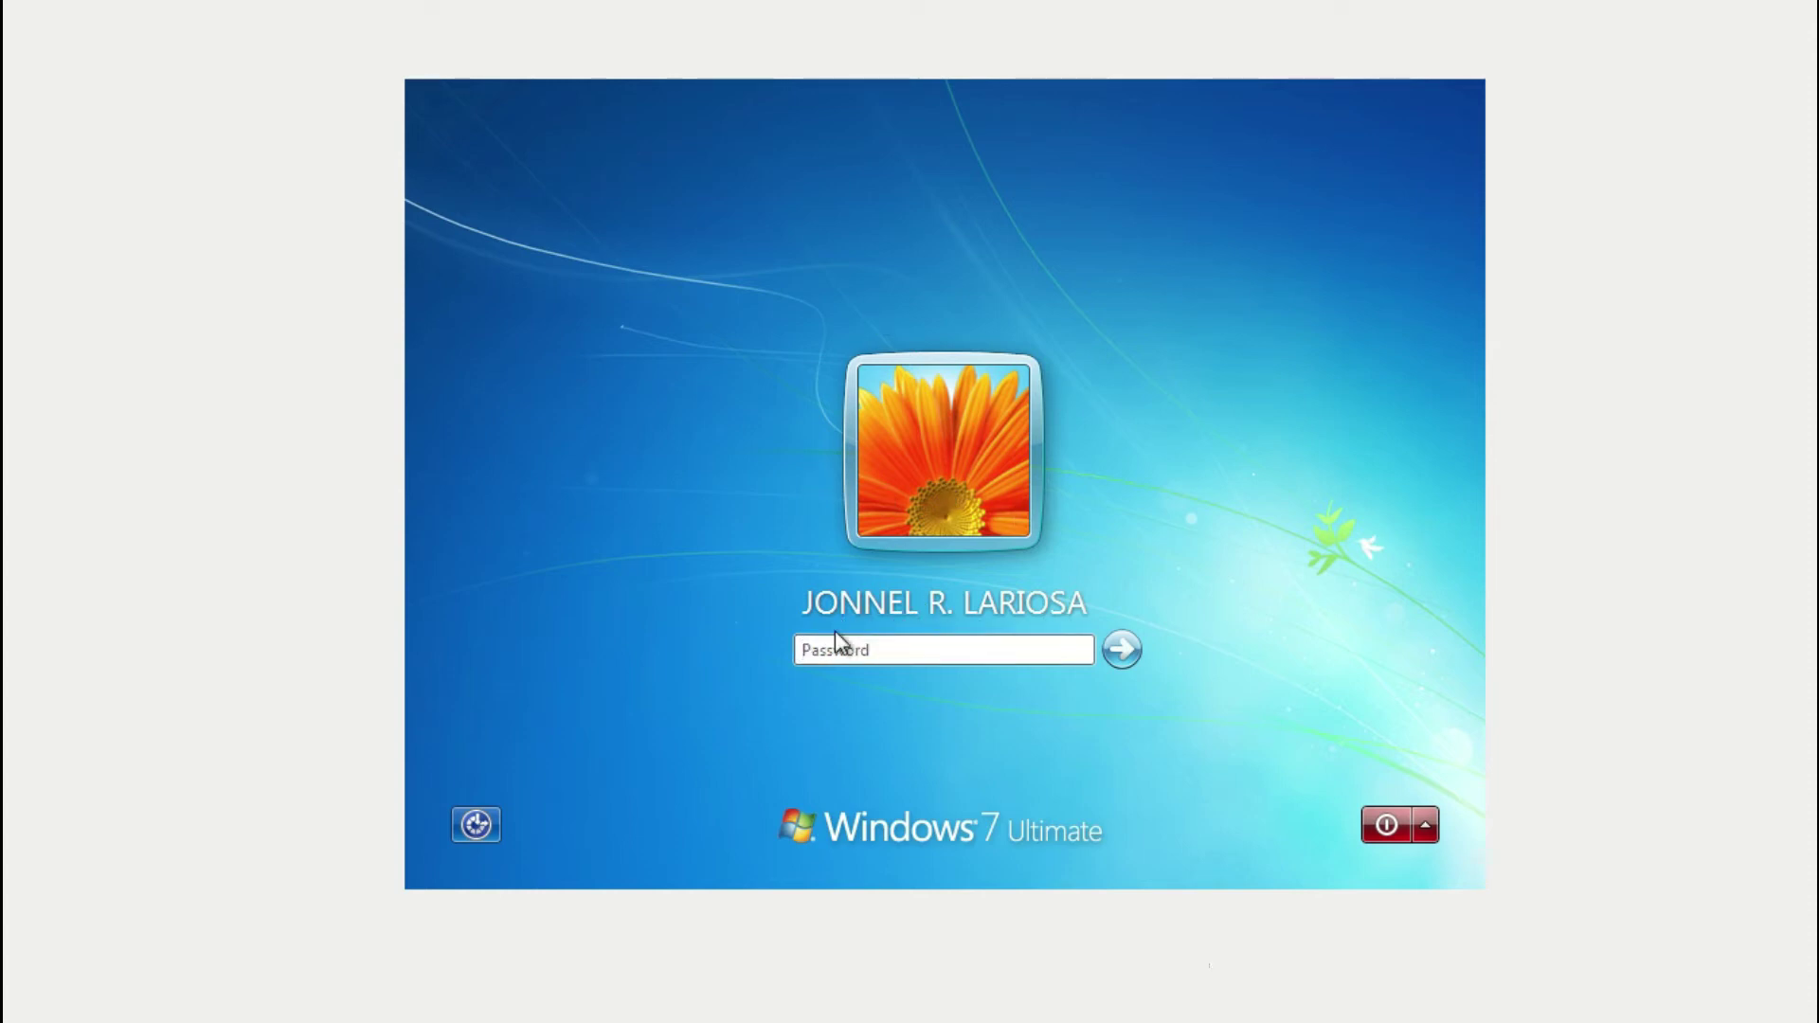
pyautogui.click(978, 653)
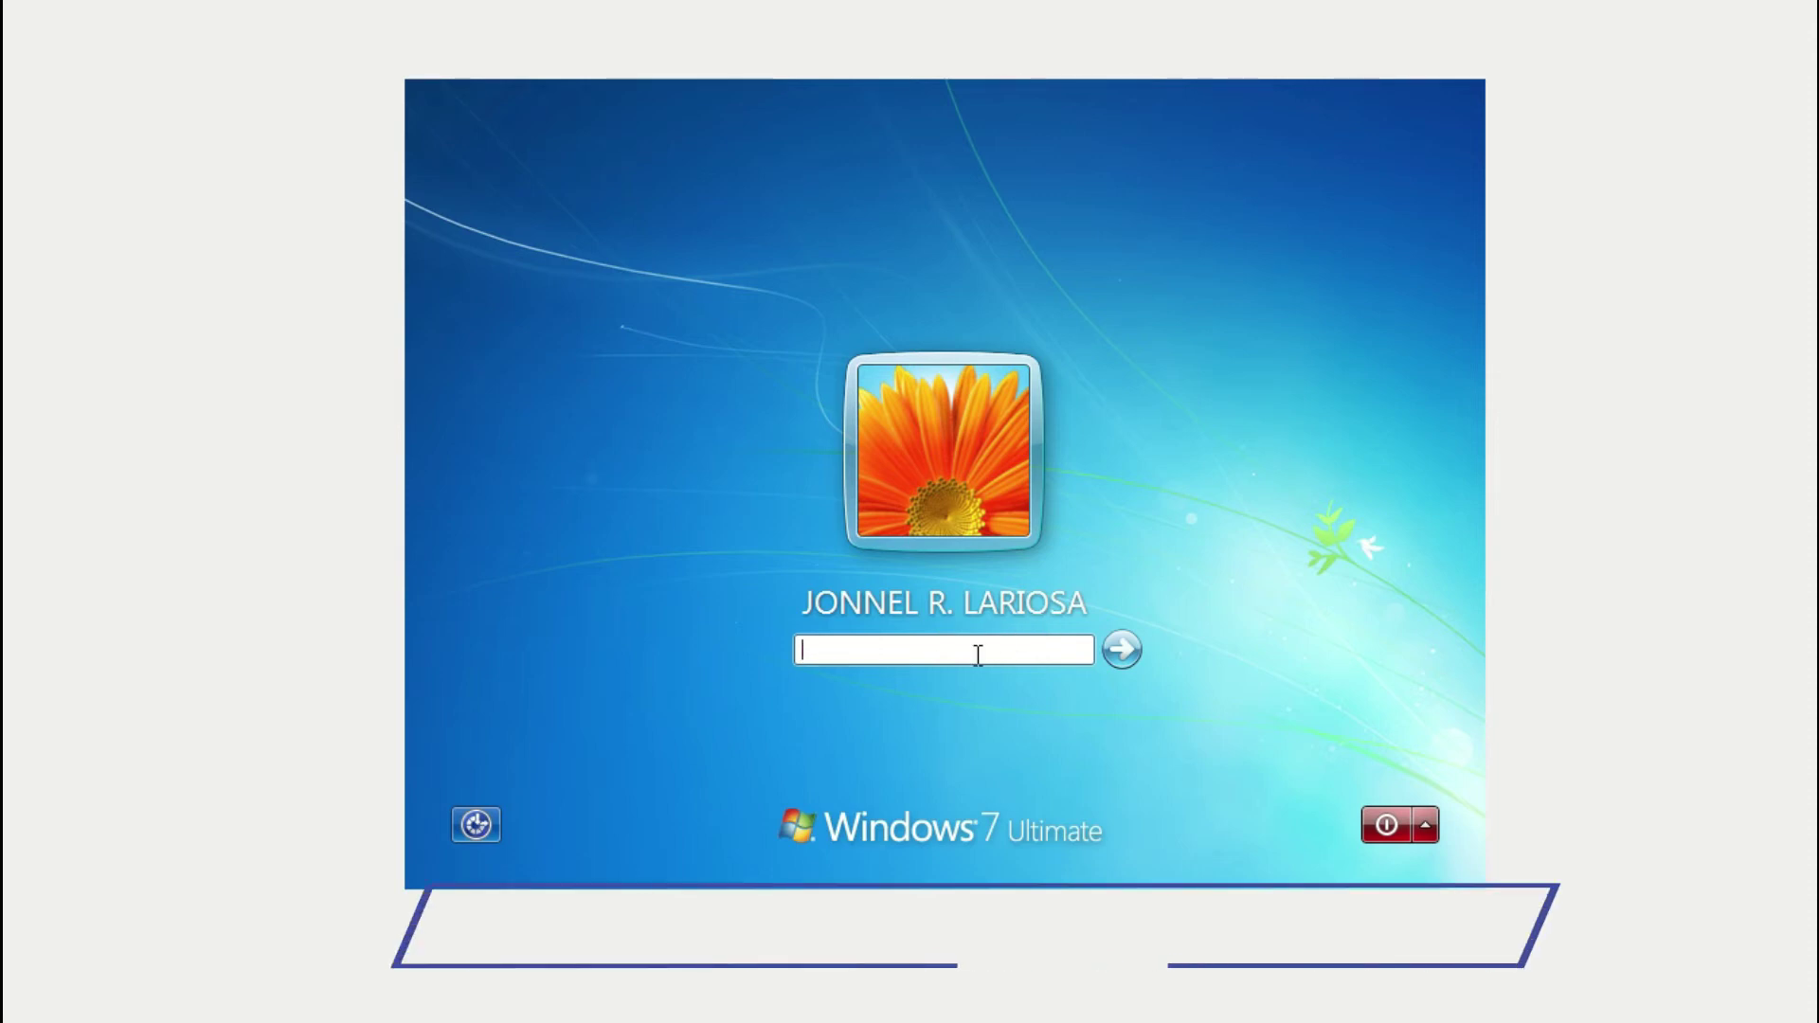
pyautogui.write('*****')
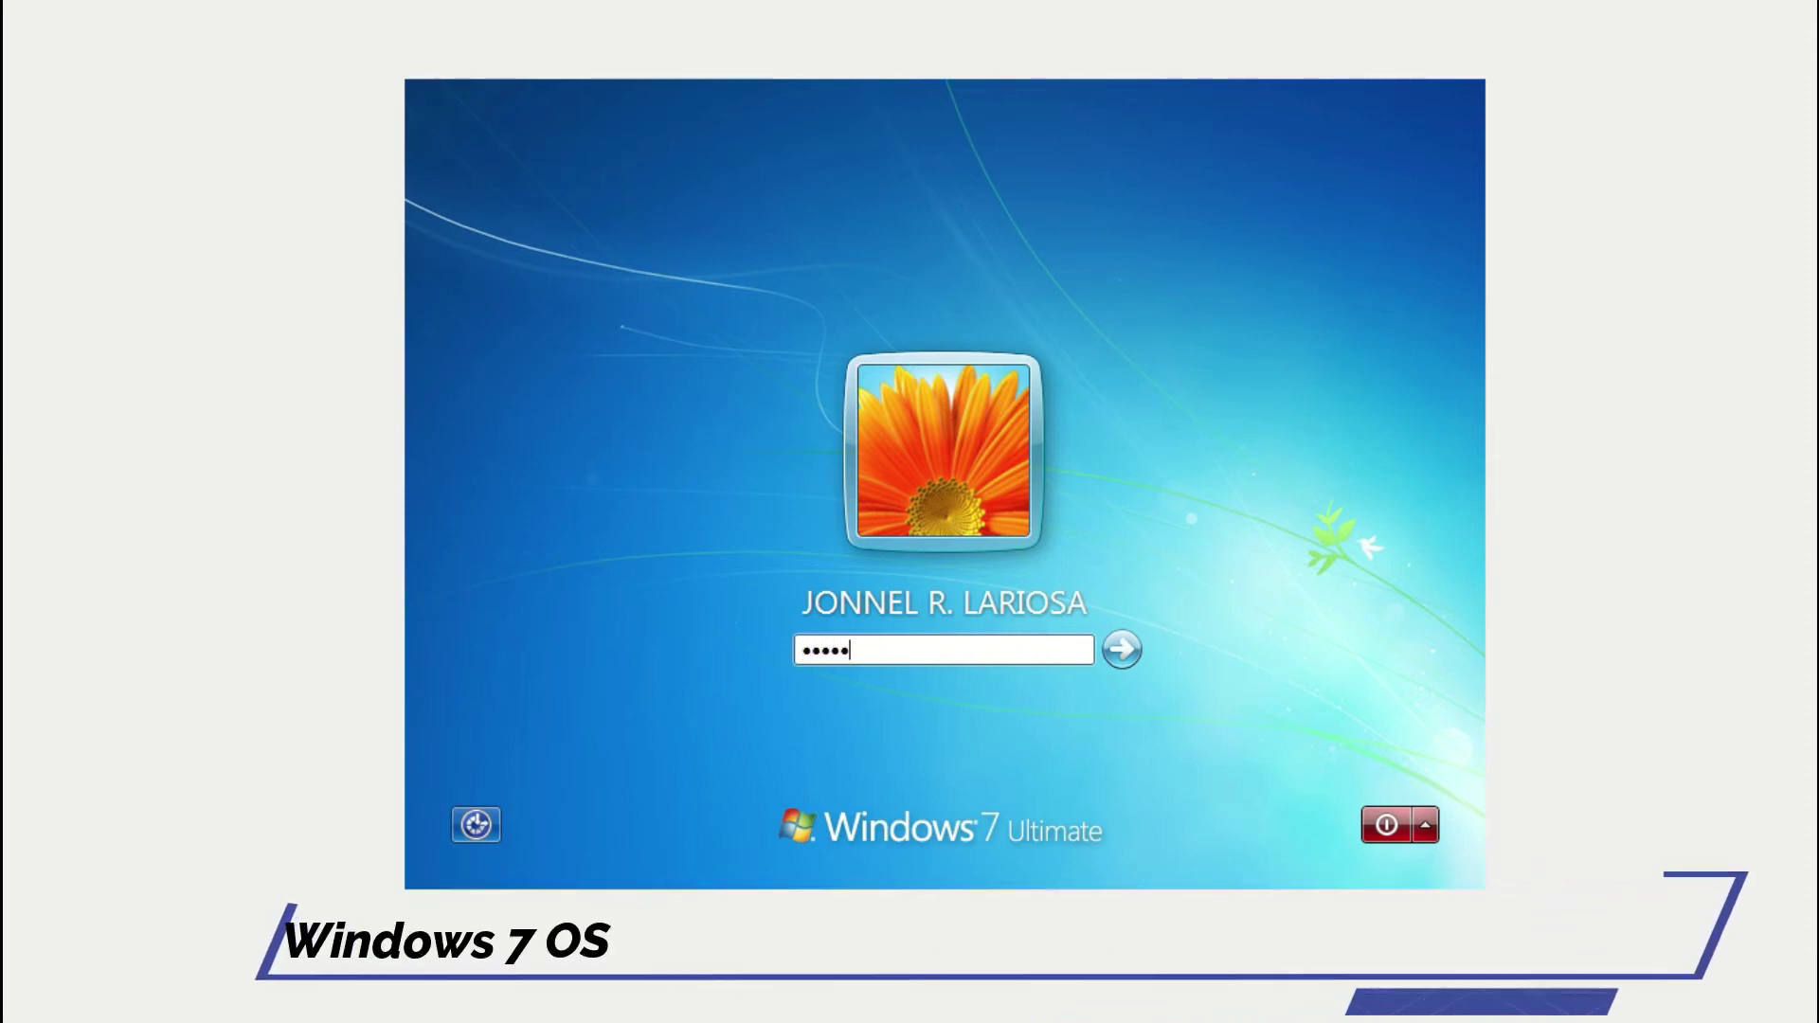
pyautogui.write('*')
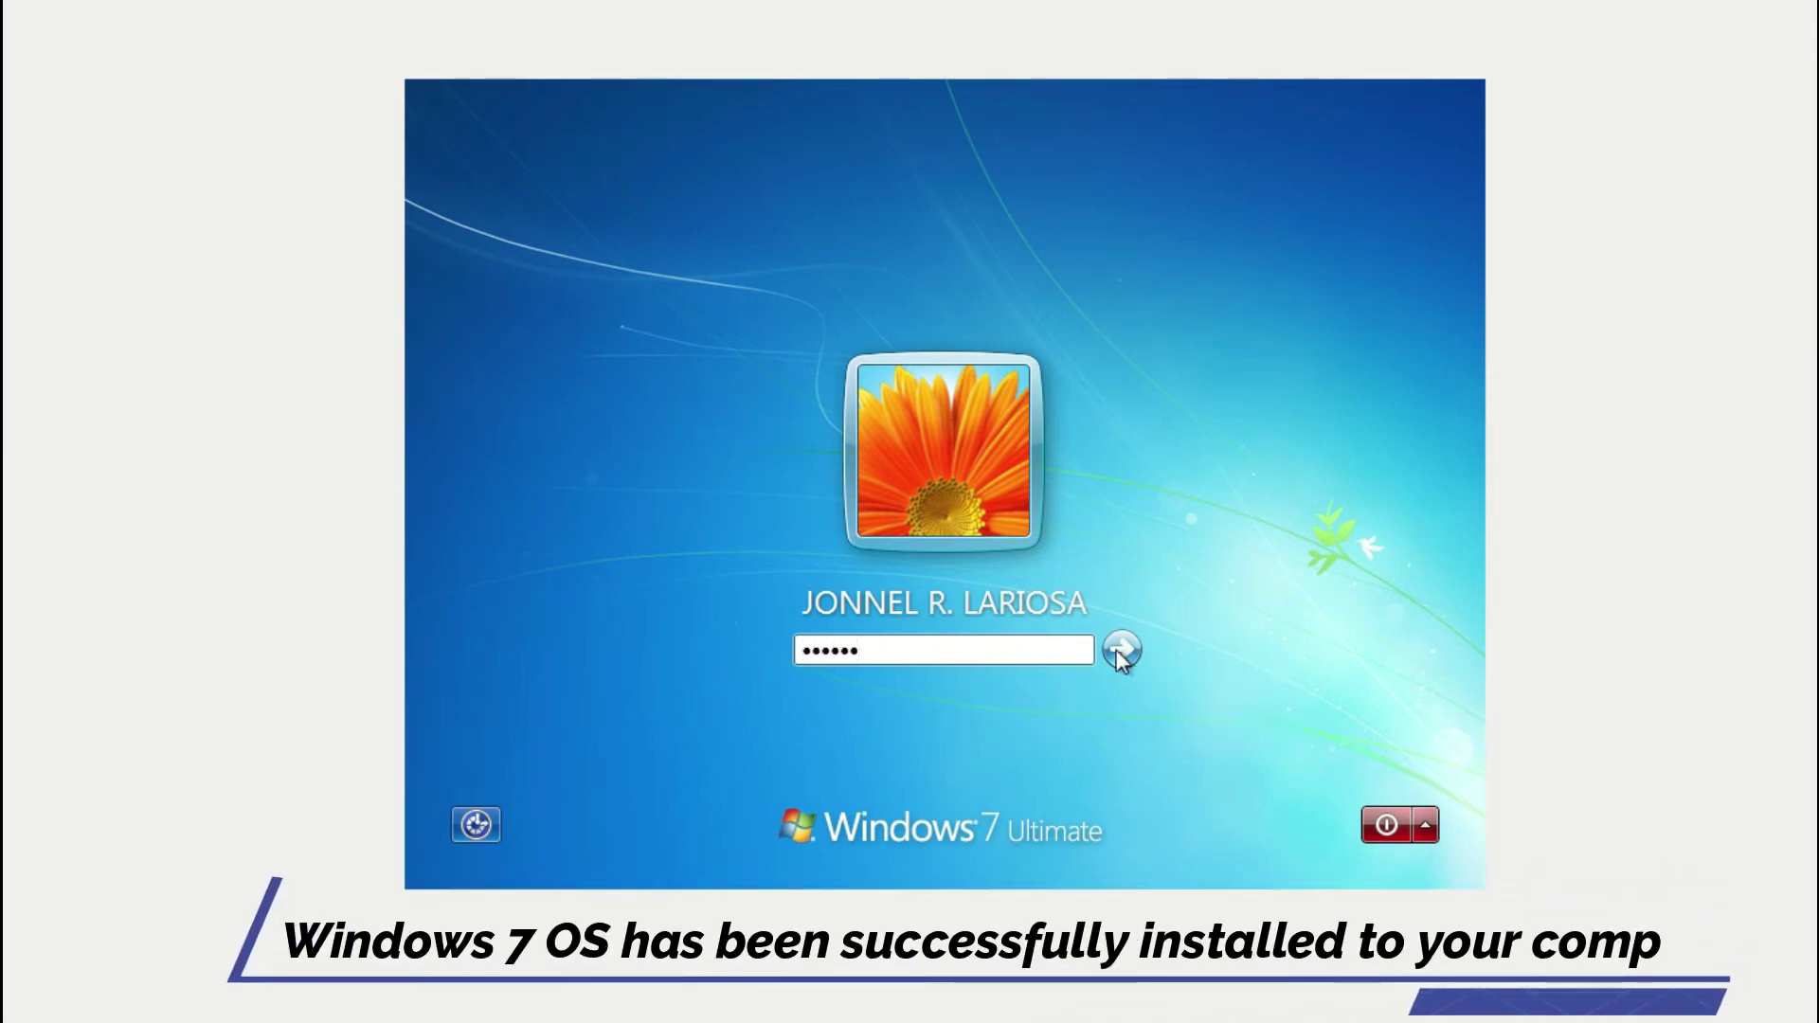
pyautogui.click(1120, 650)
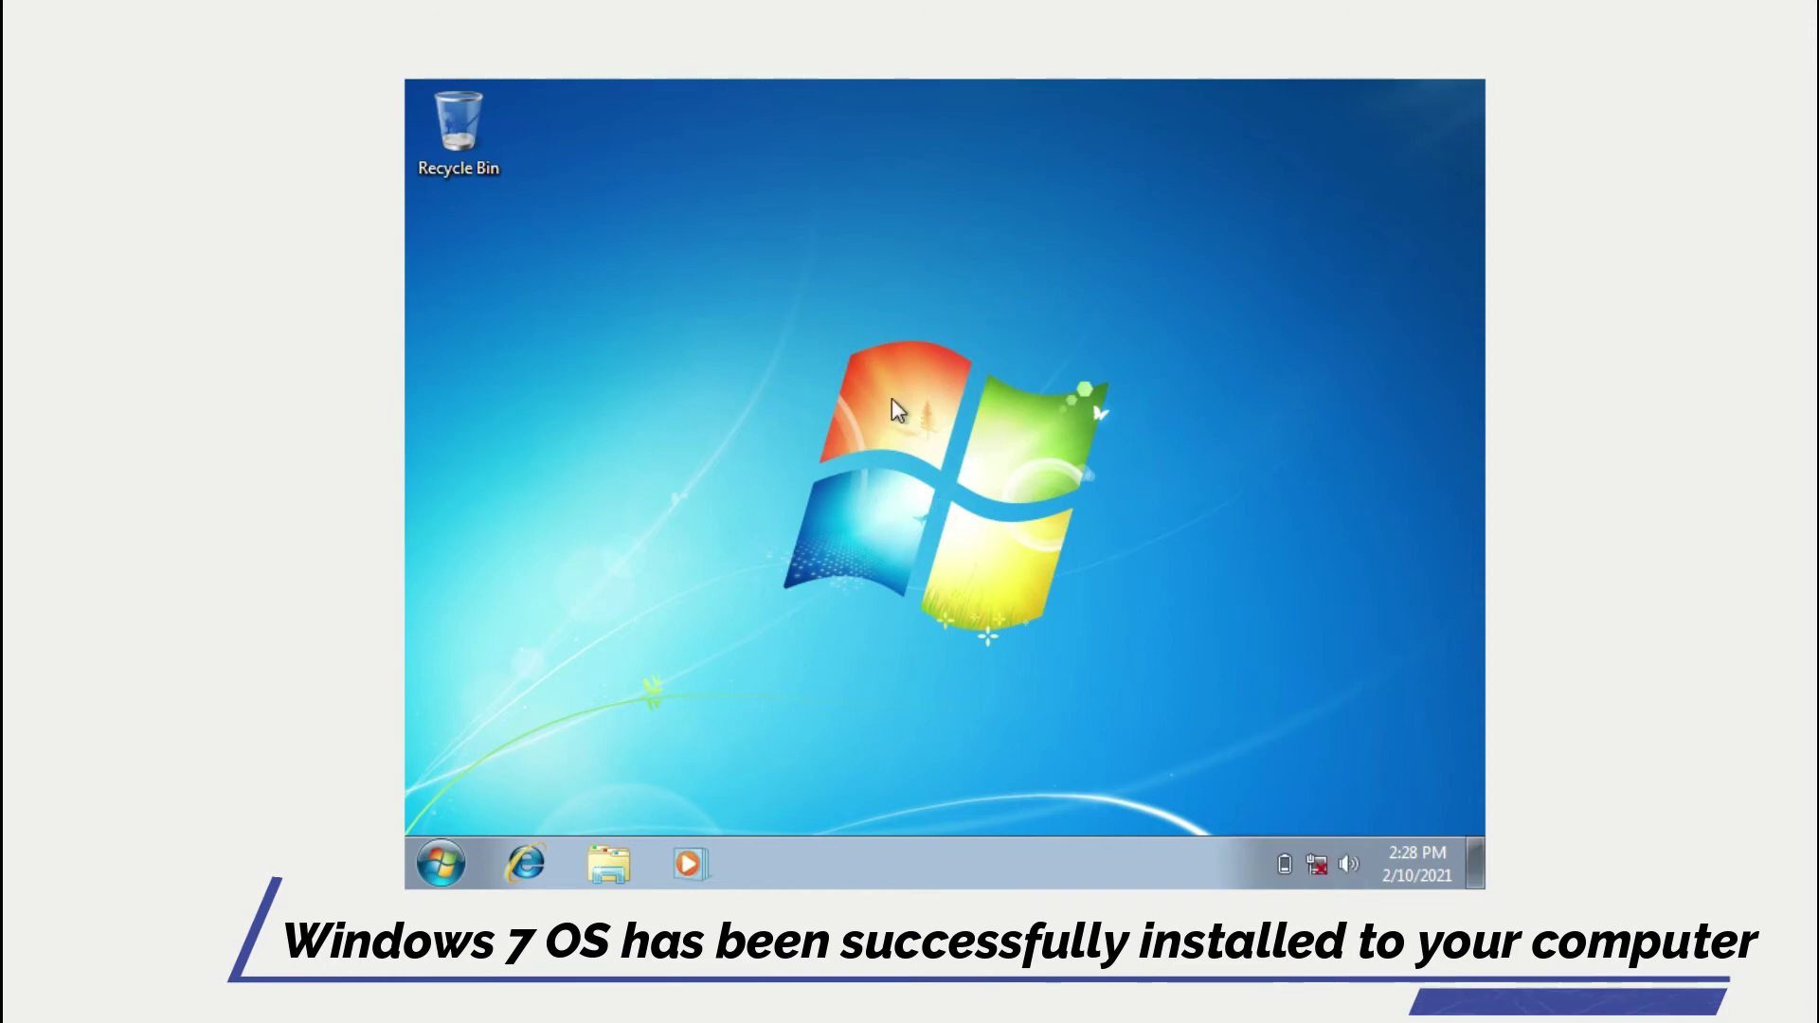
# Refresh the Windows 7 desktop and toggle the Start menu open and closed several times.
pyautogui.rightClick(924, 303)
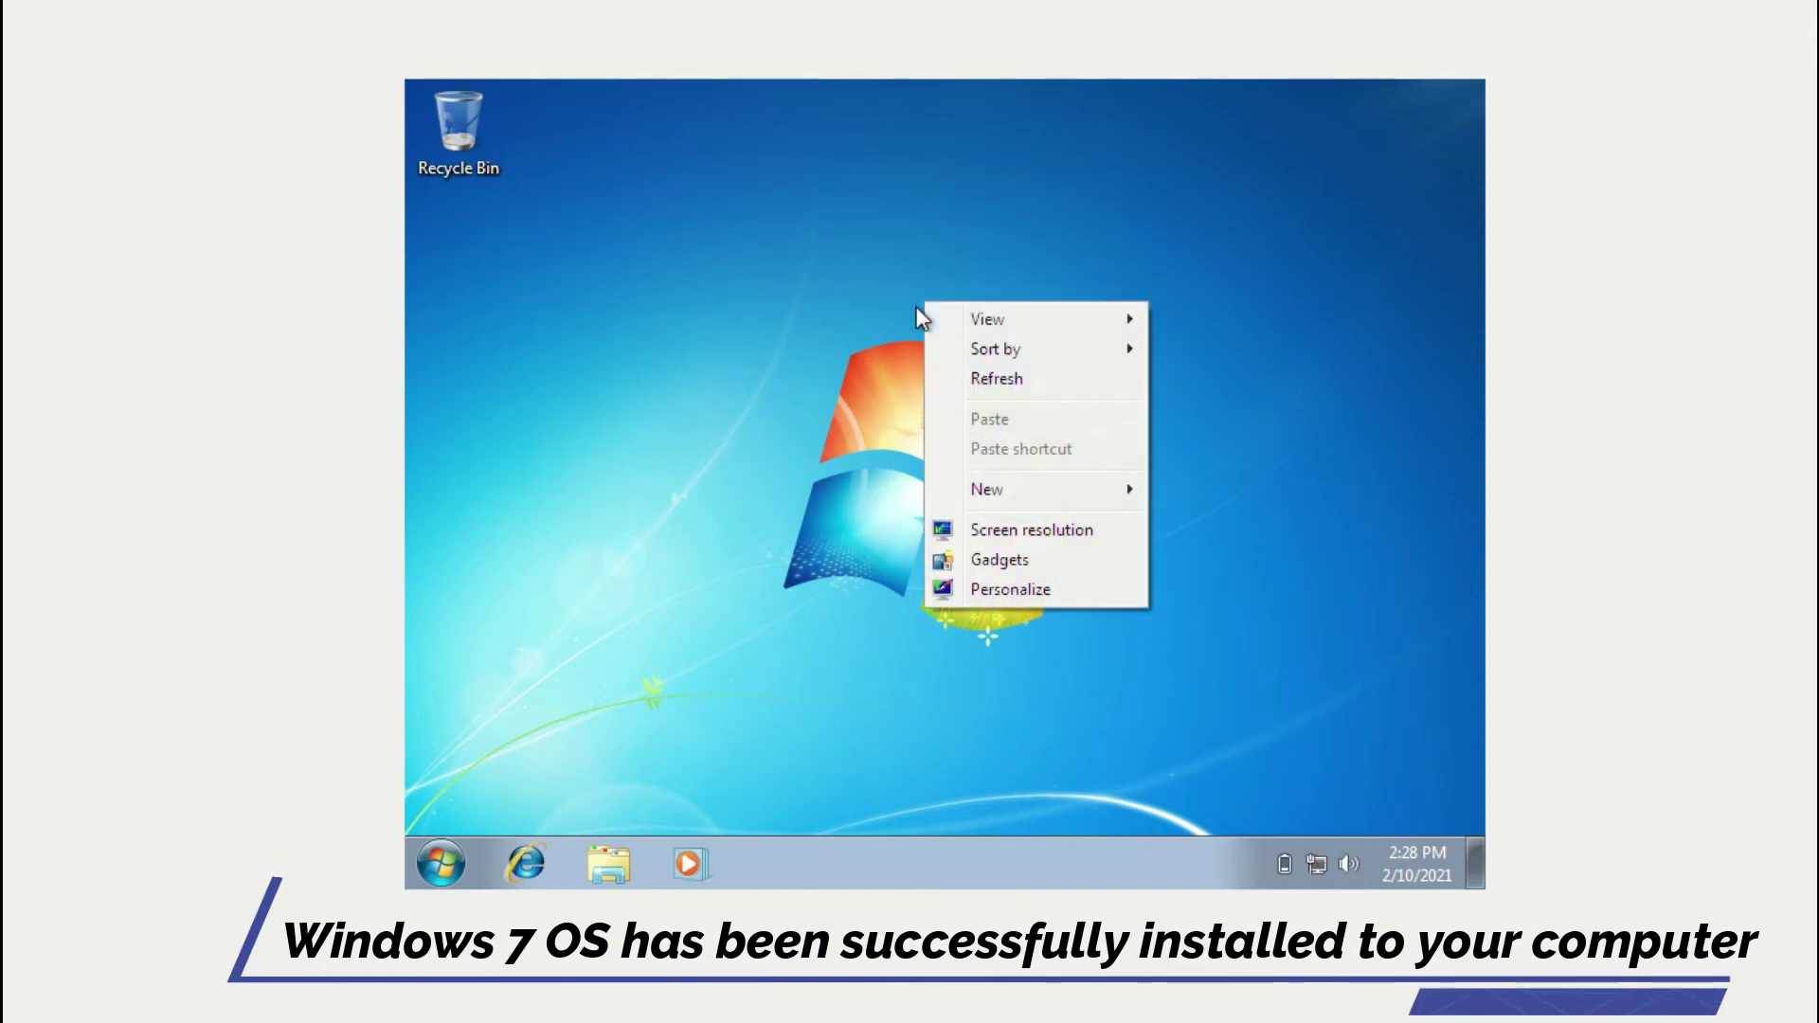
pyautogui.click(1041, 383)
pyautogui.click(438, 863)
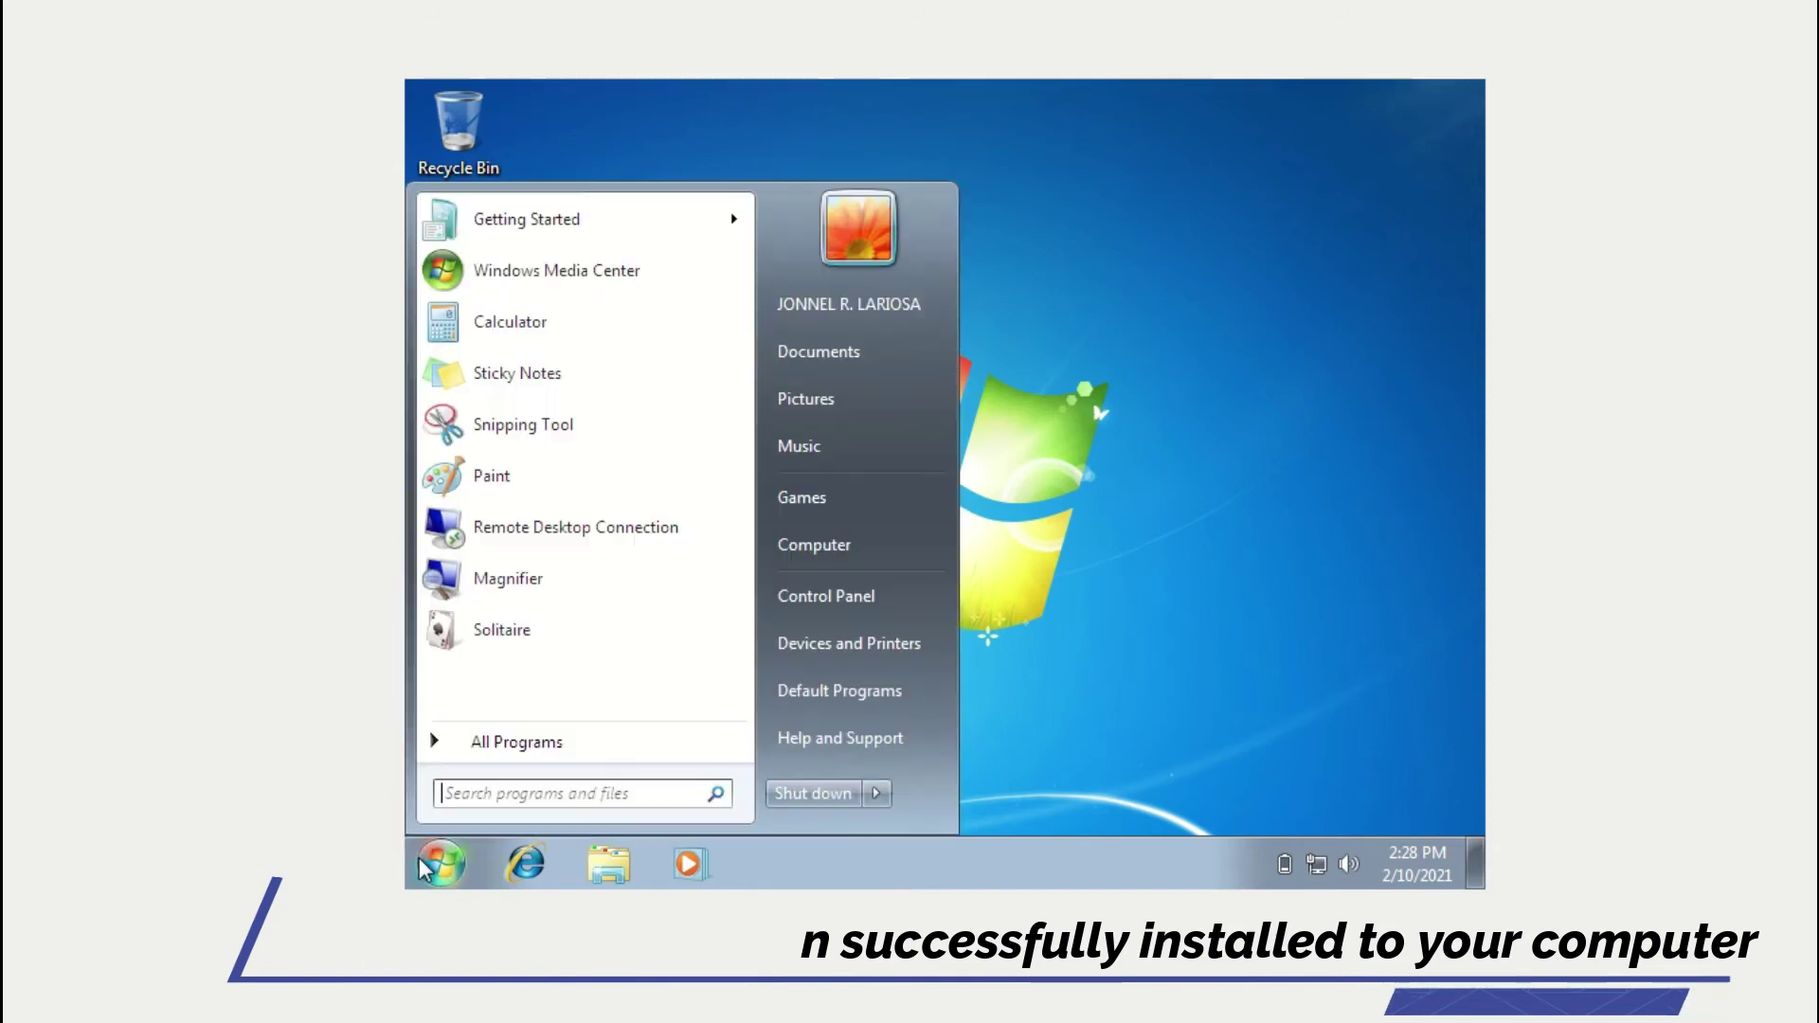
pyautogui.click(438, 864)
pyautogui.click(438, 862)
pyautogui.click(439, 863)
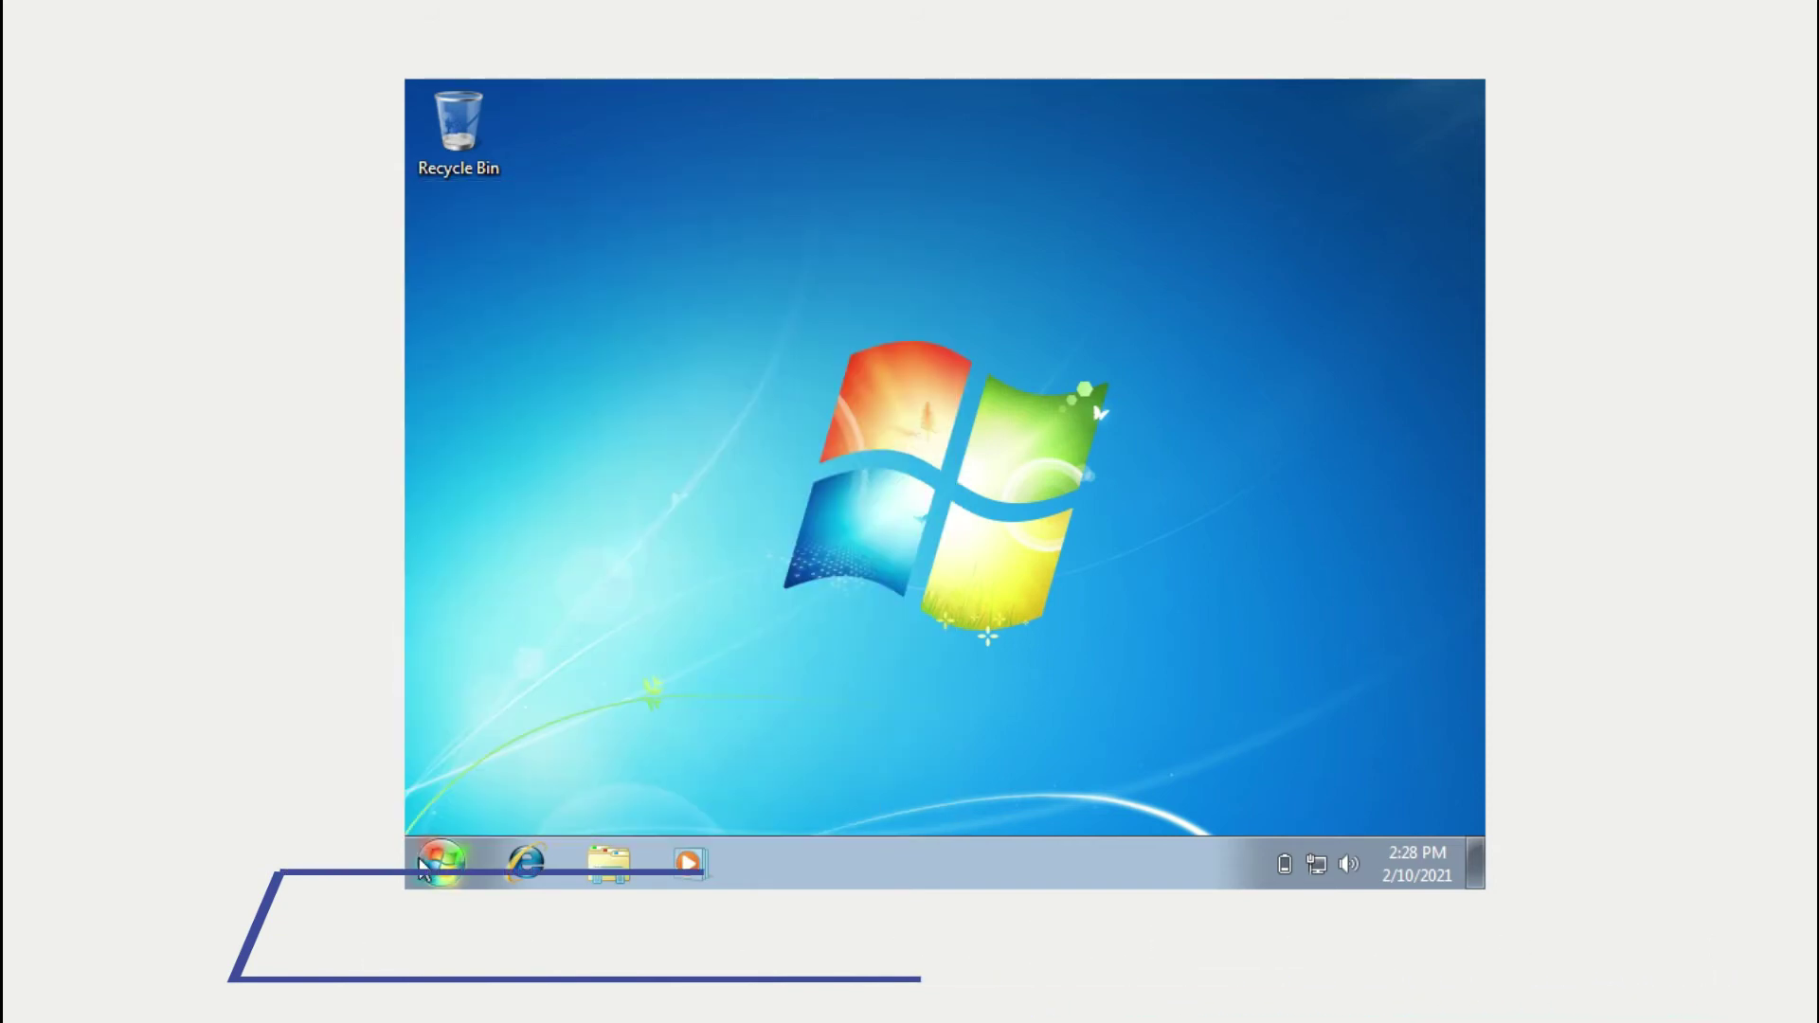
pyautogui.click(438, 862)
pyautogui.click(438, 864)
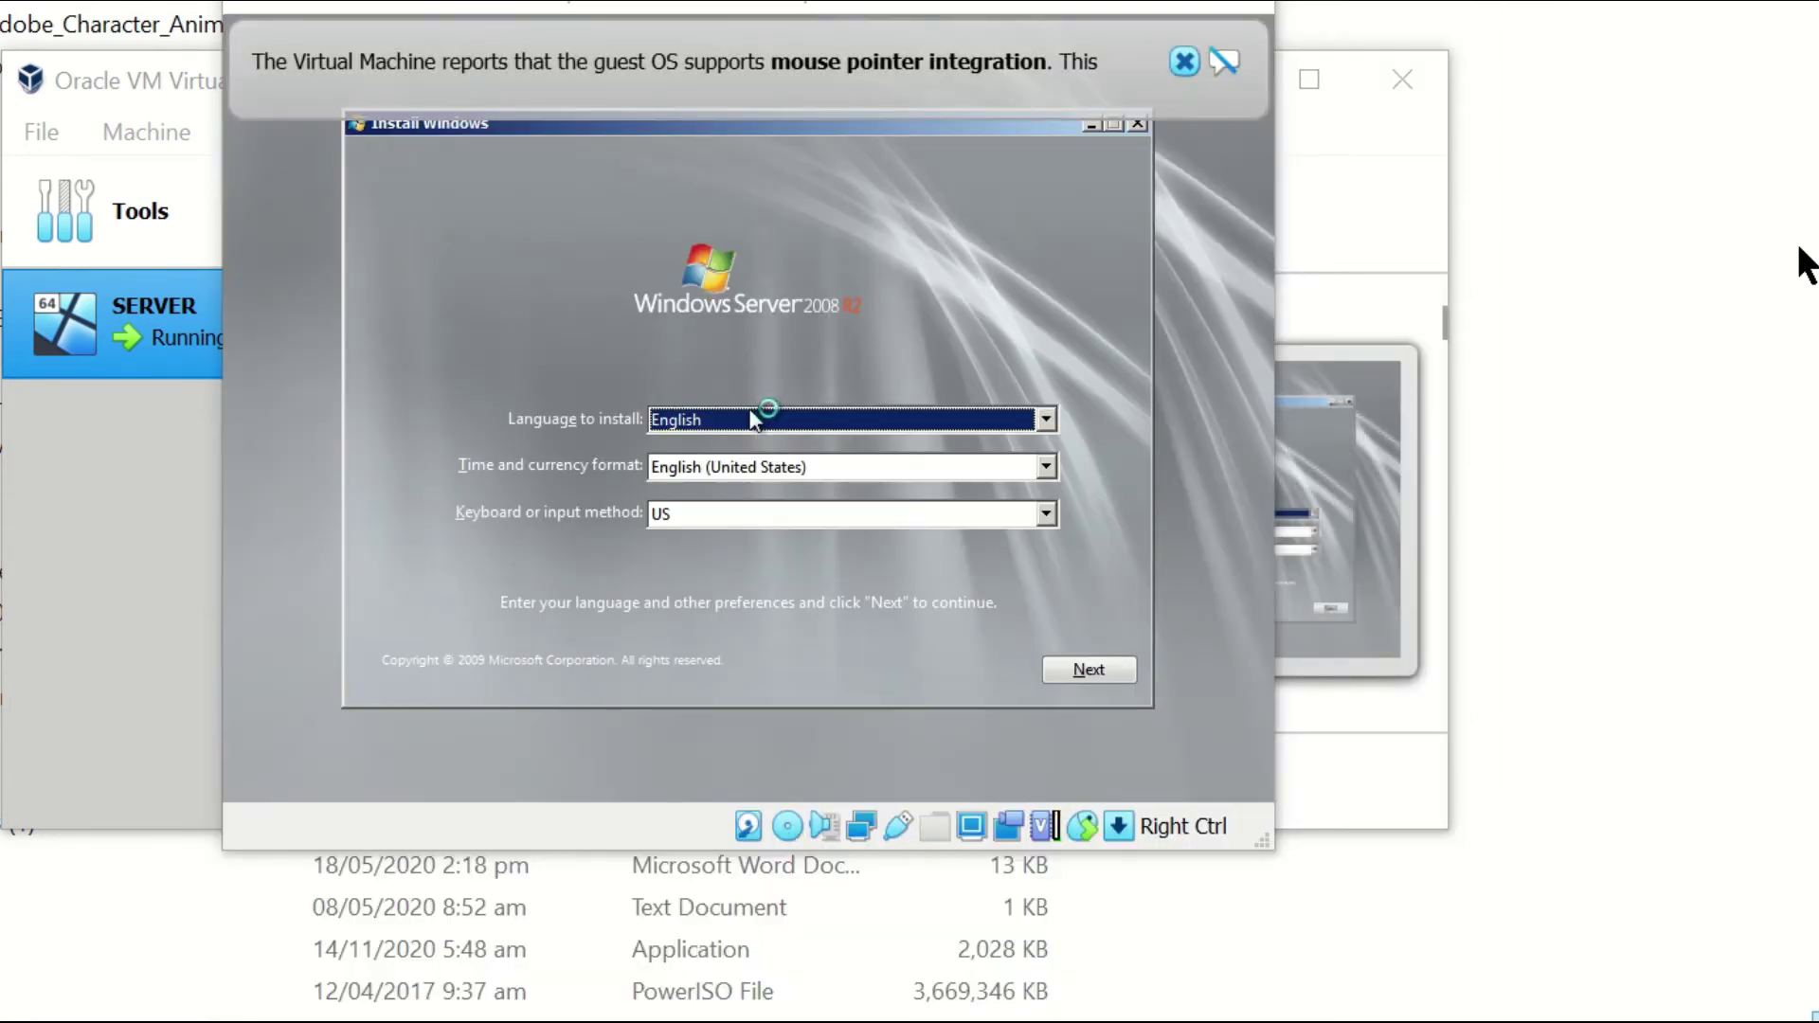
# Maximize the SERVER VM window, keep the English language settings, and start the installation.
pyautogui.click(1186, 62)
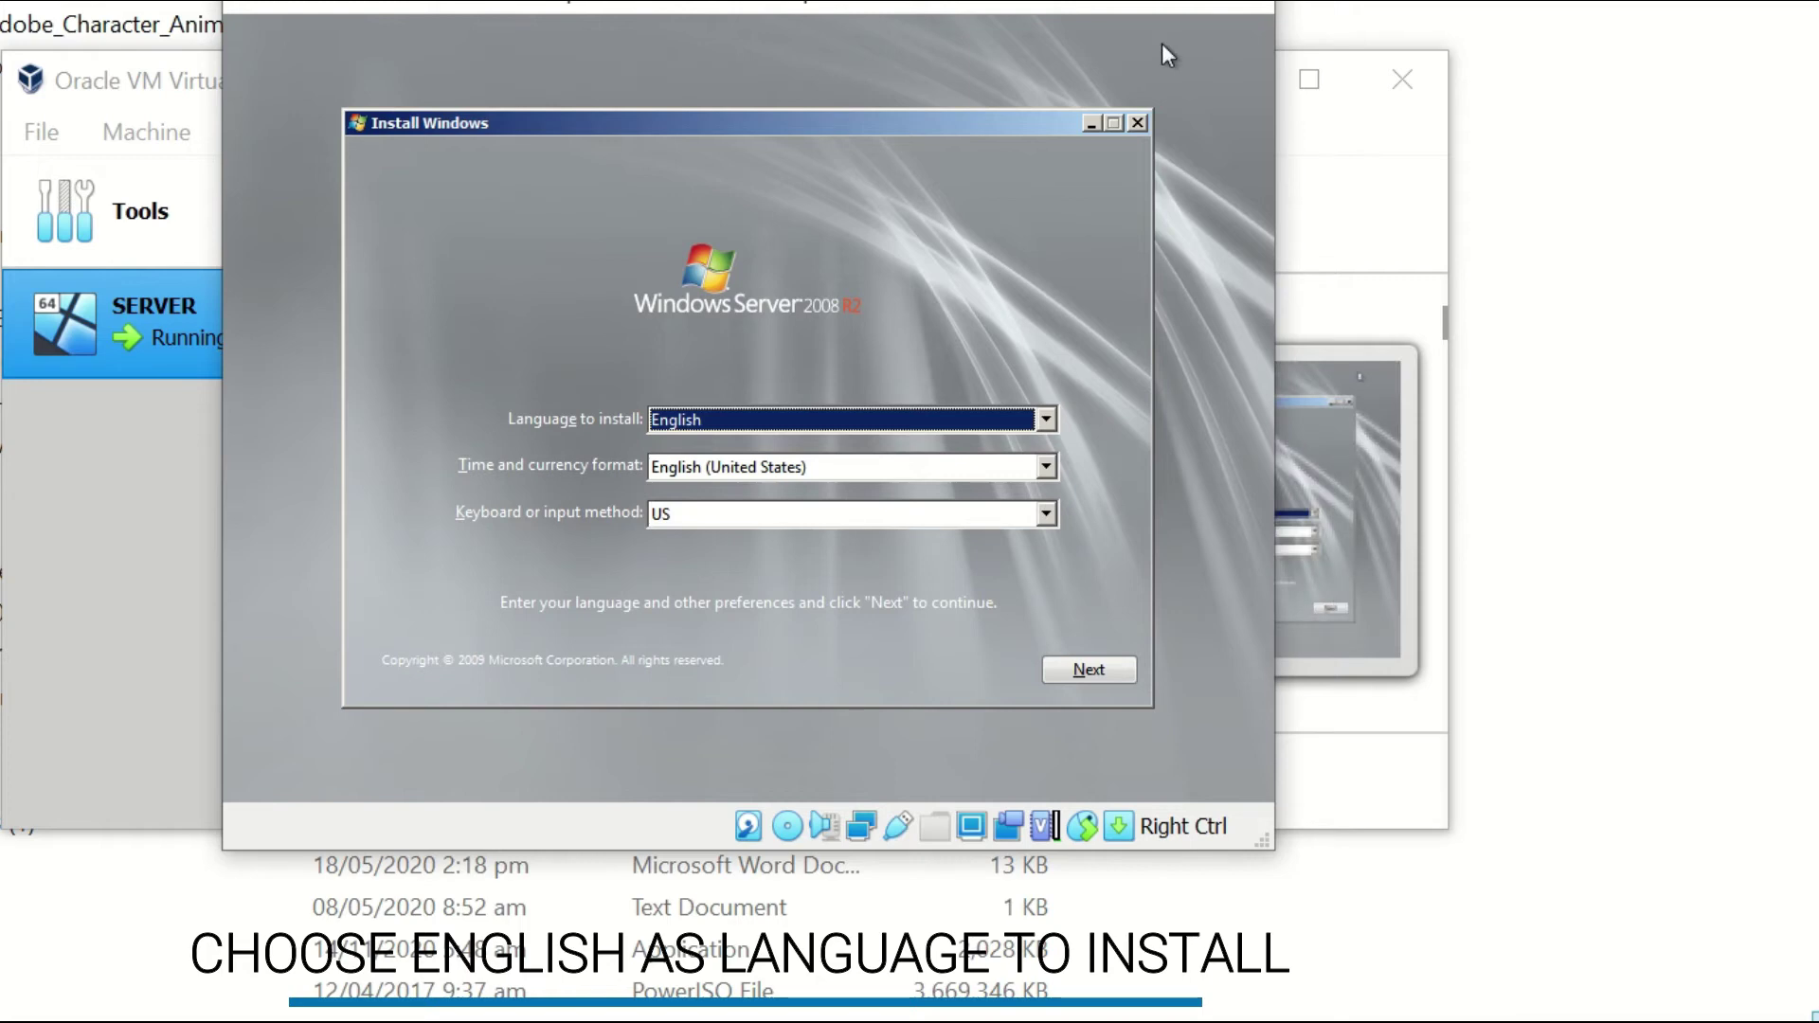
pyautogui.press('super+Up')
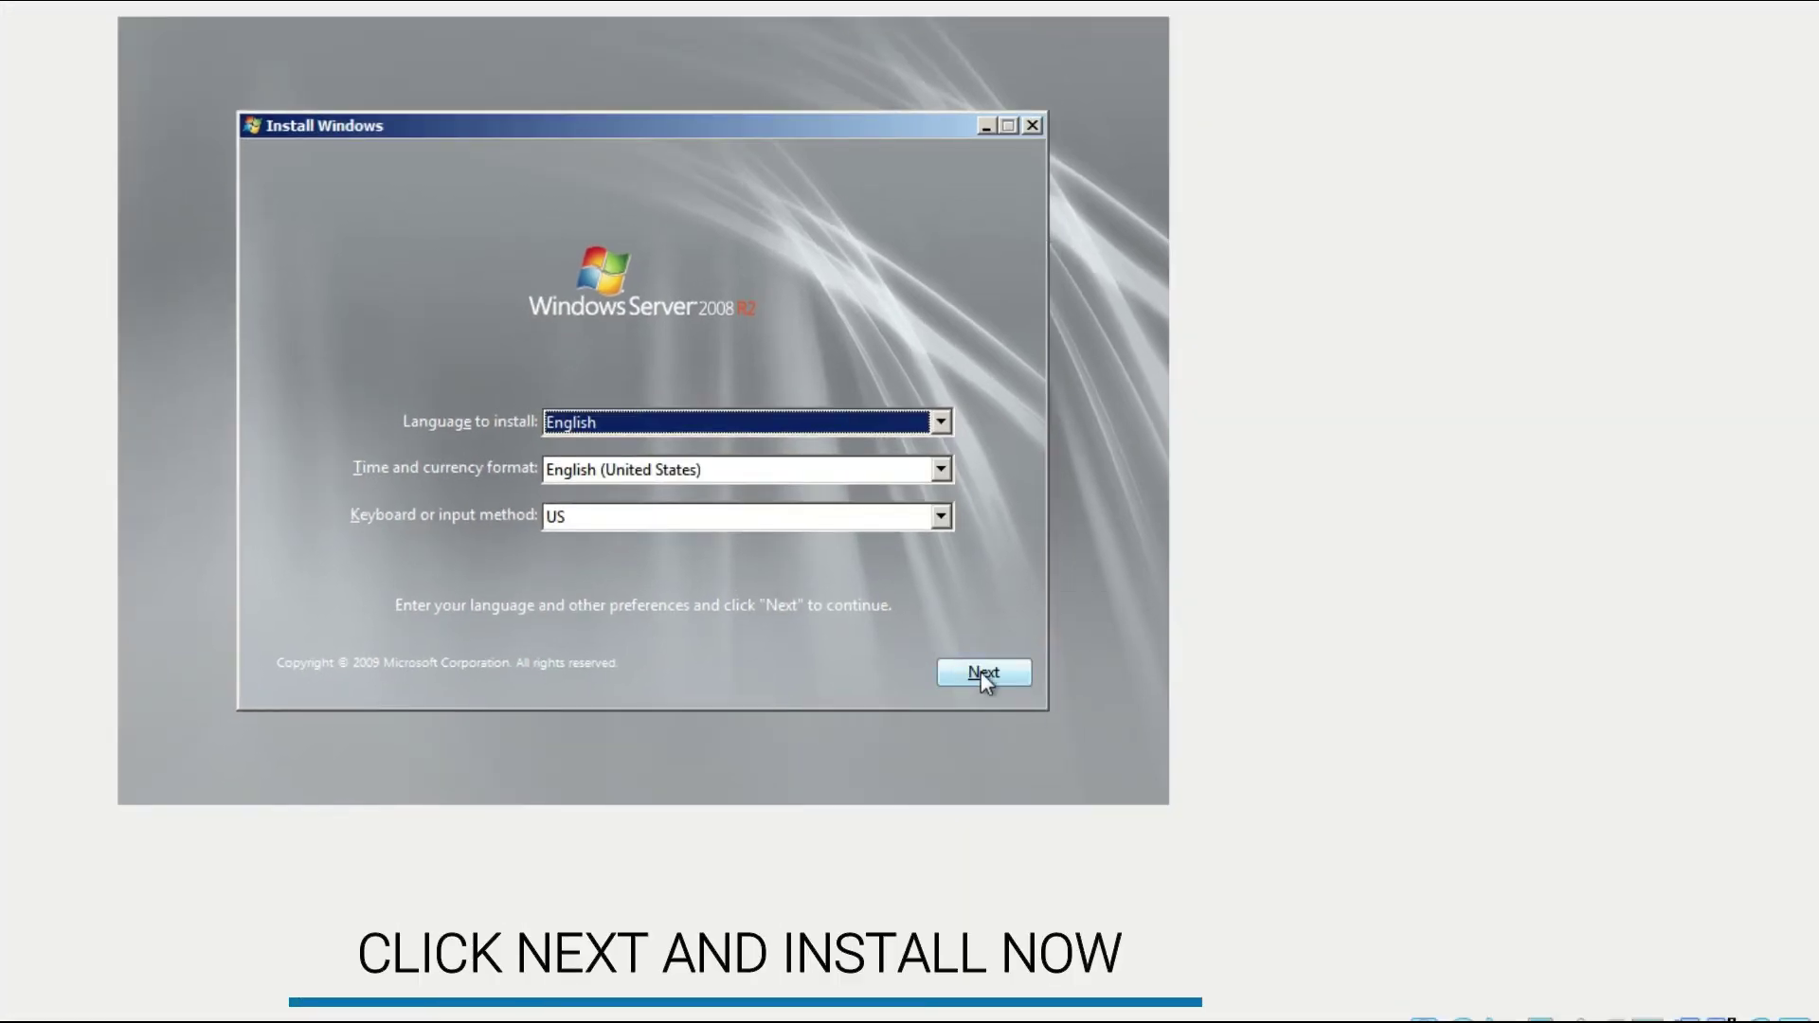
pyautogui.click(981, 671)
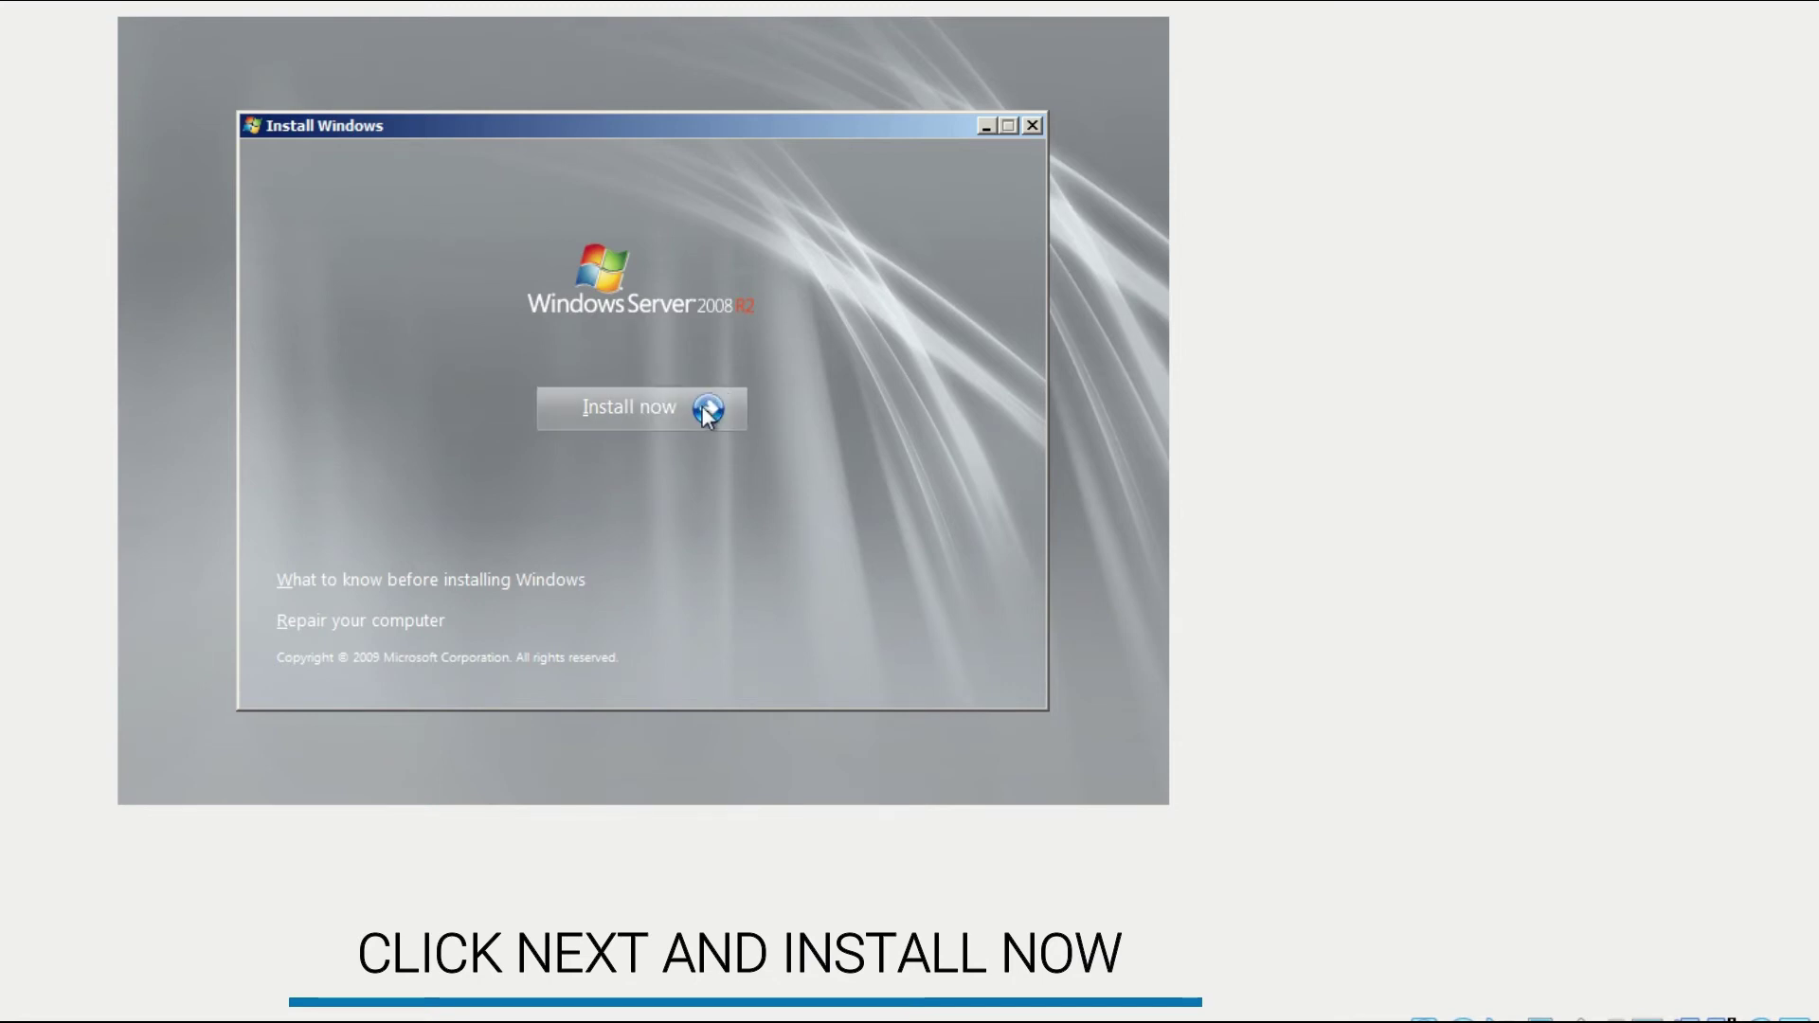
pyautogui.click(672, 418)
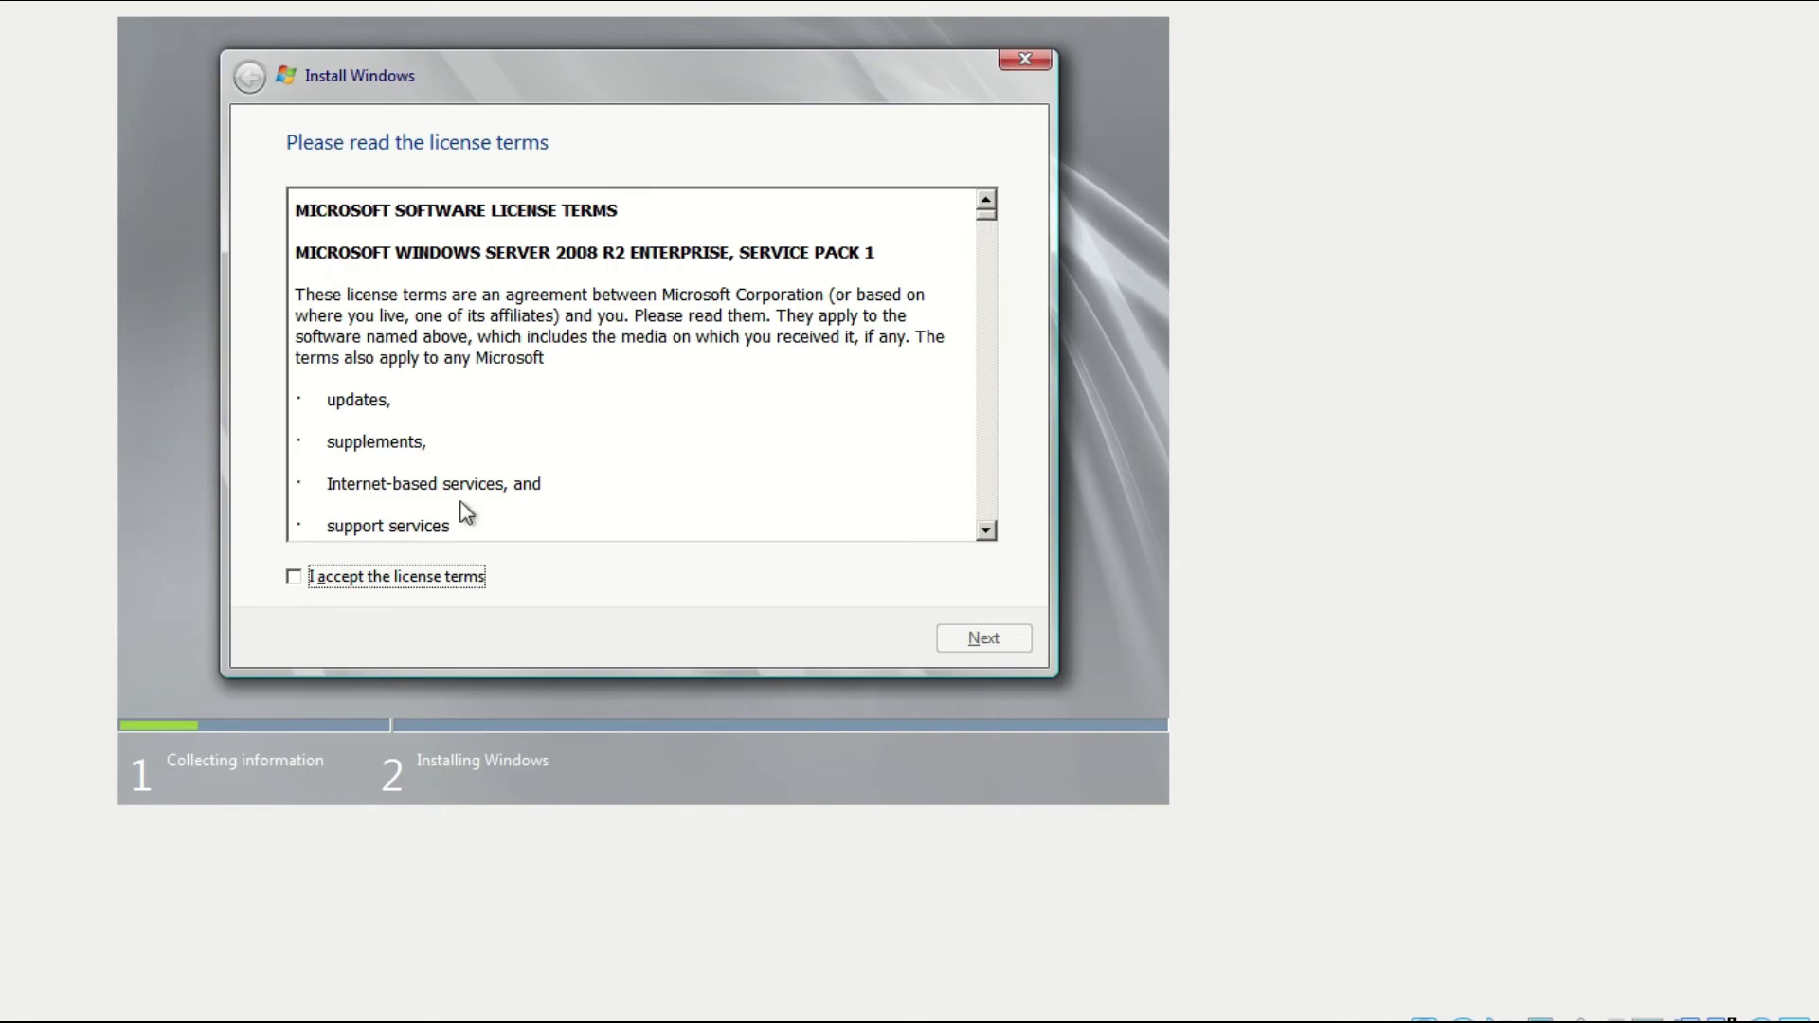
# Accept the Windows Server 2008 R2 license terms and choose a custom installation.
pyautogui.click(347, 587)
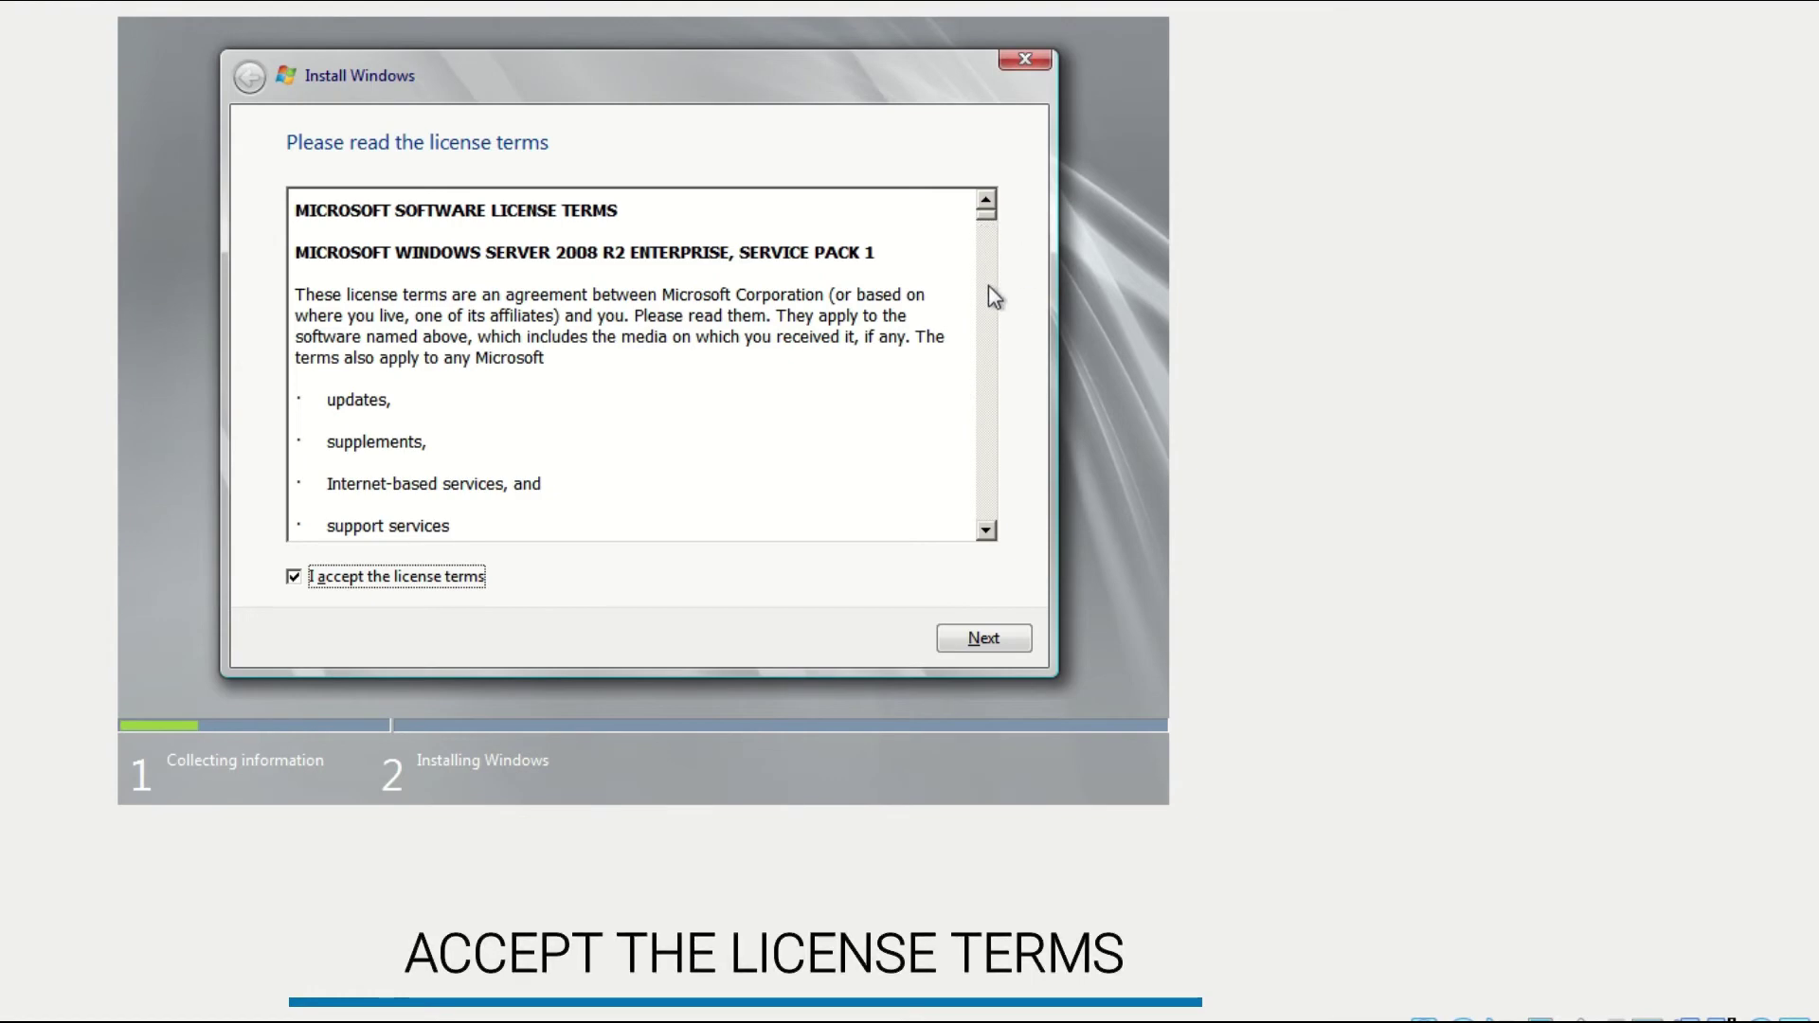
pyautogui.scroll(-15, 987, 293)
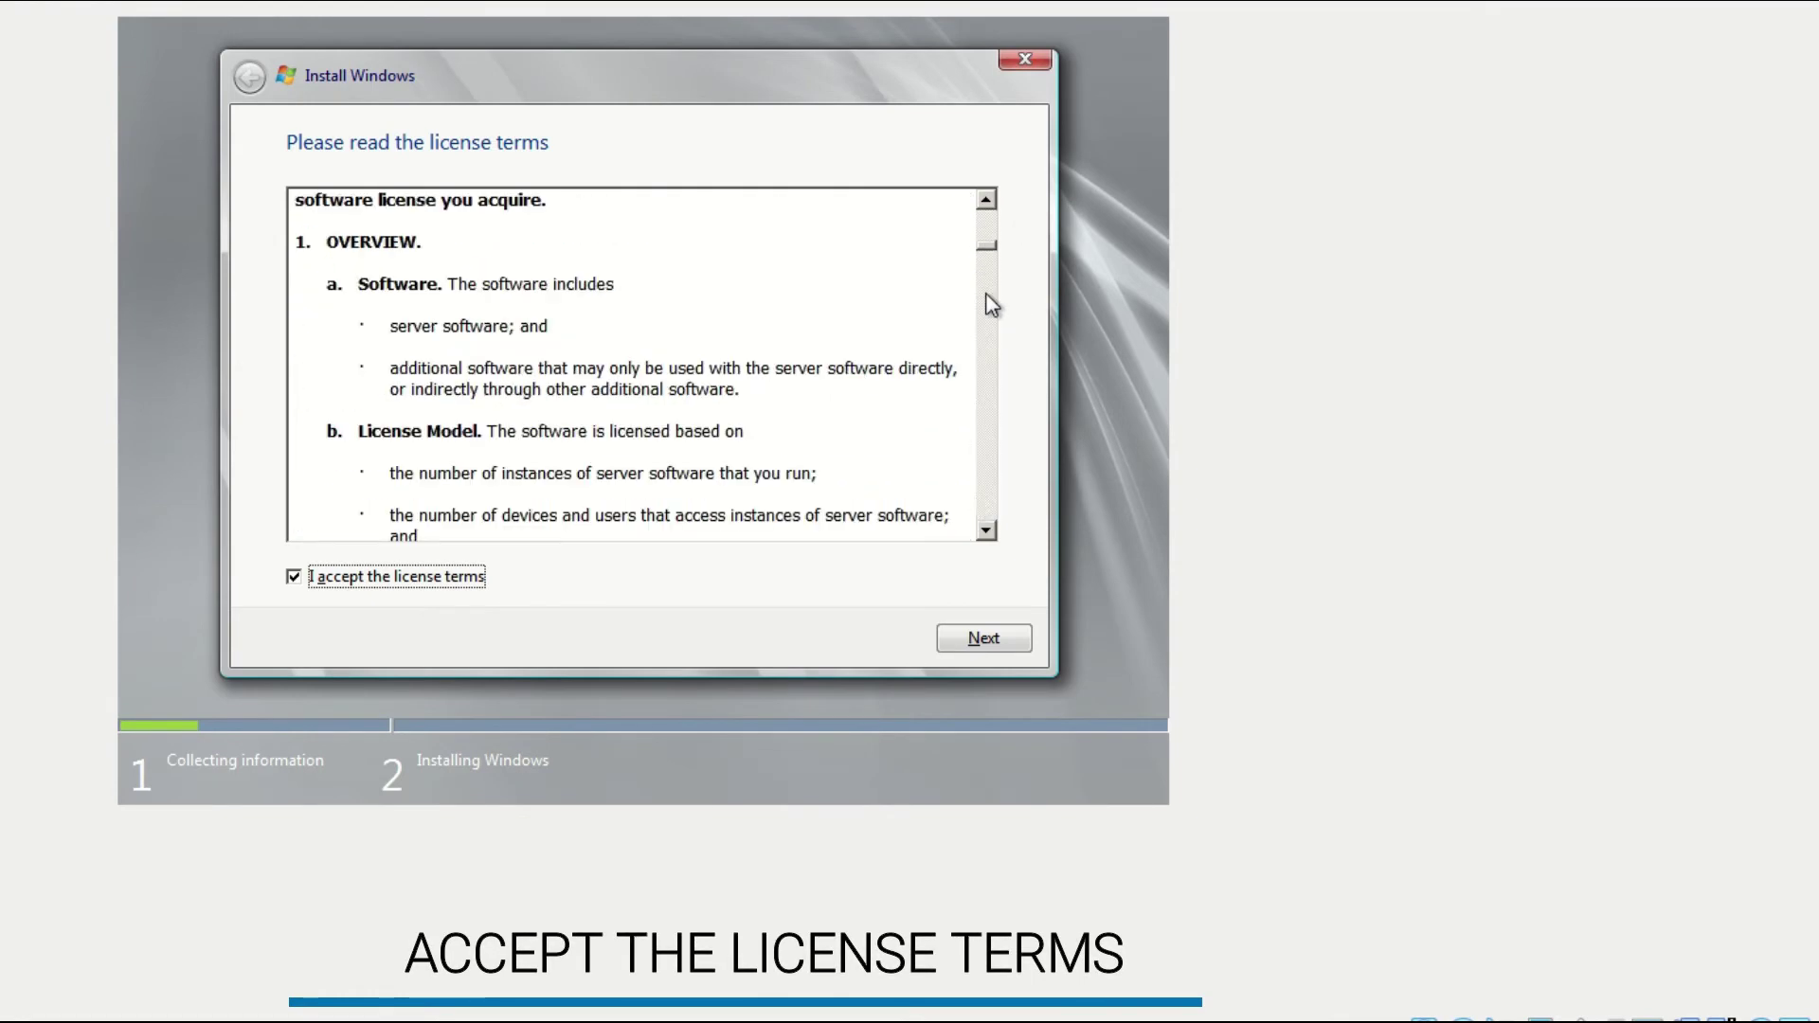
pyautogui.moveTo(984, 252); pyautogui.dragTo(984, 527)
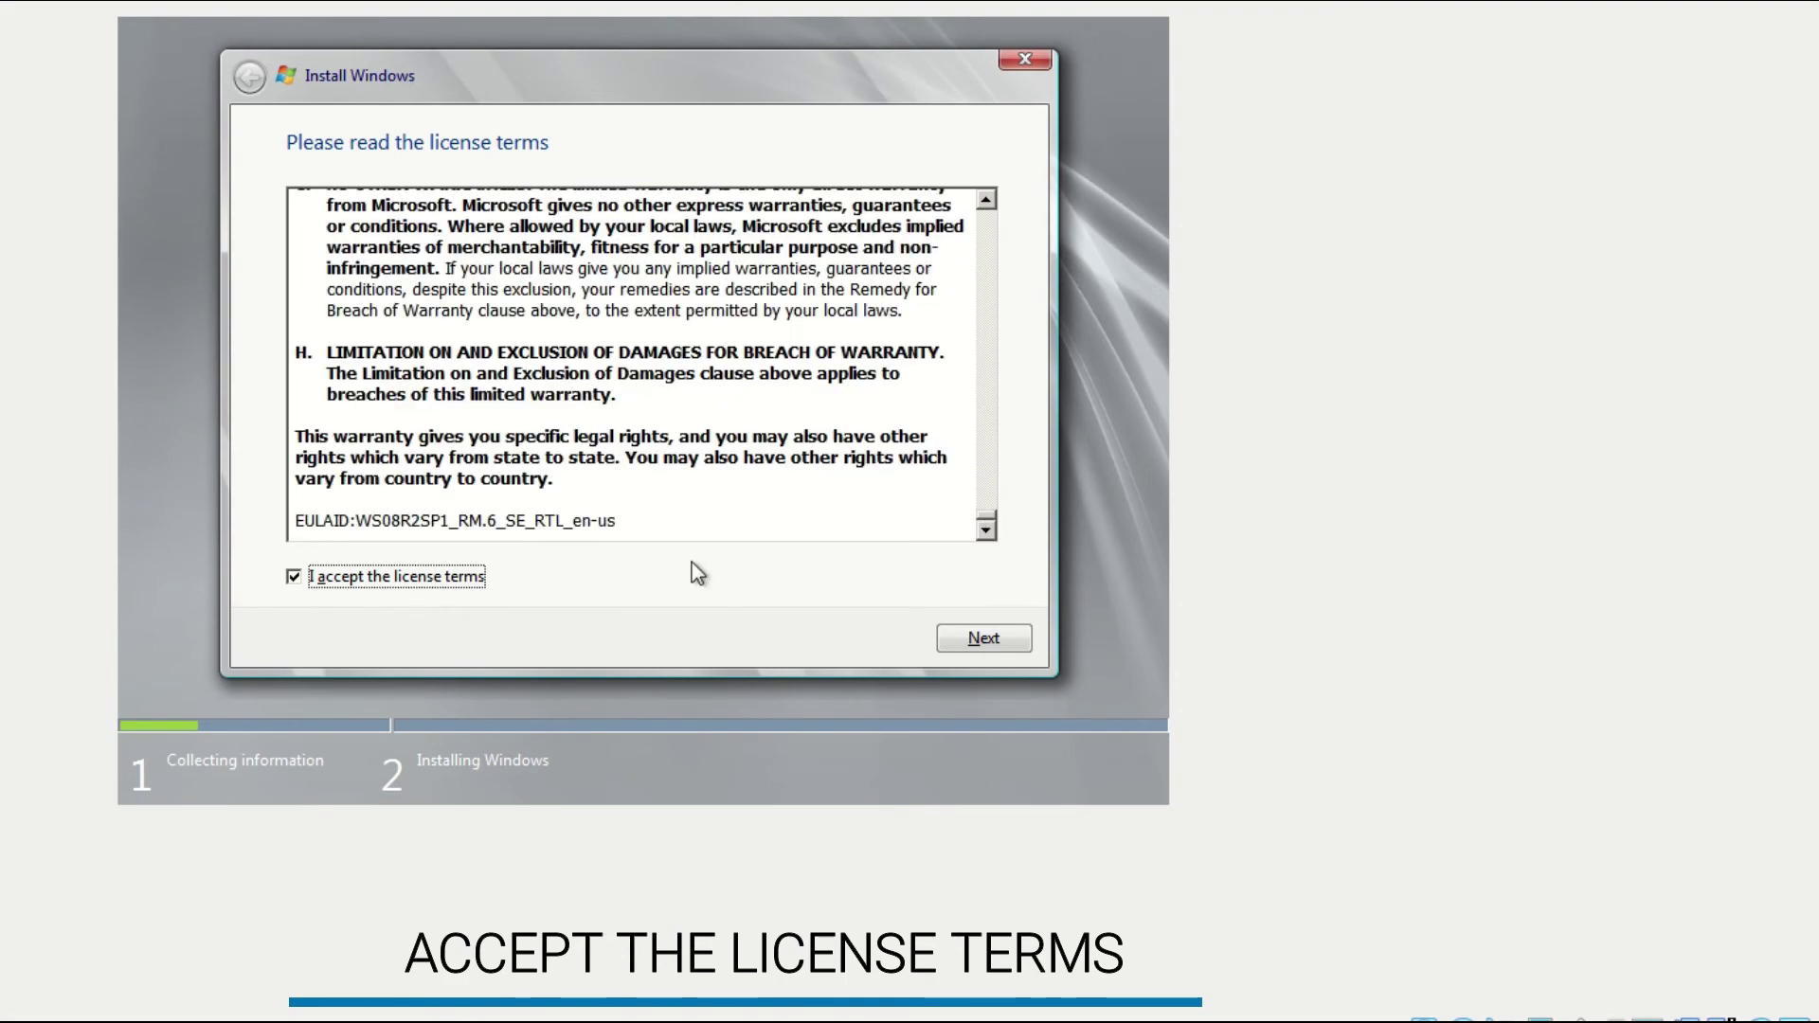
pyautogui.click(977, 626)
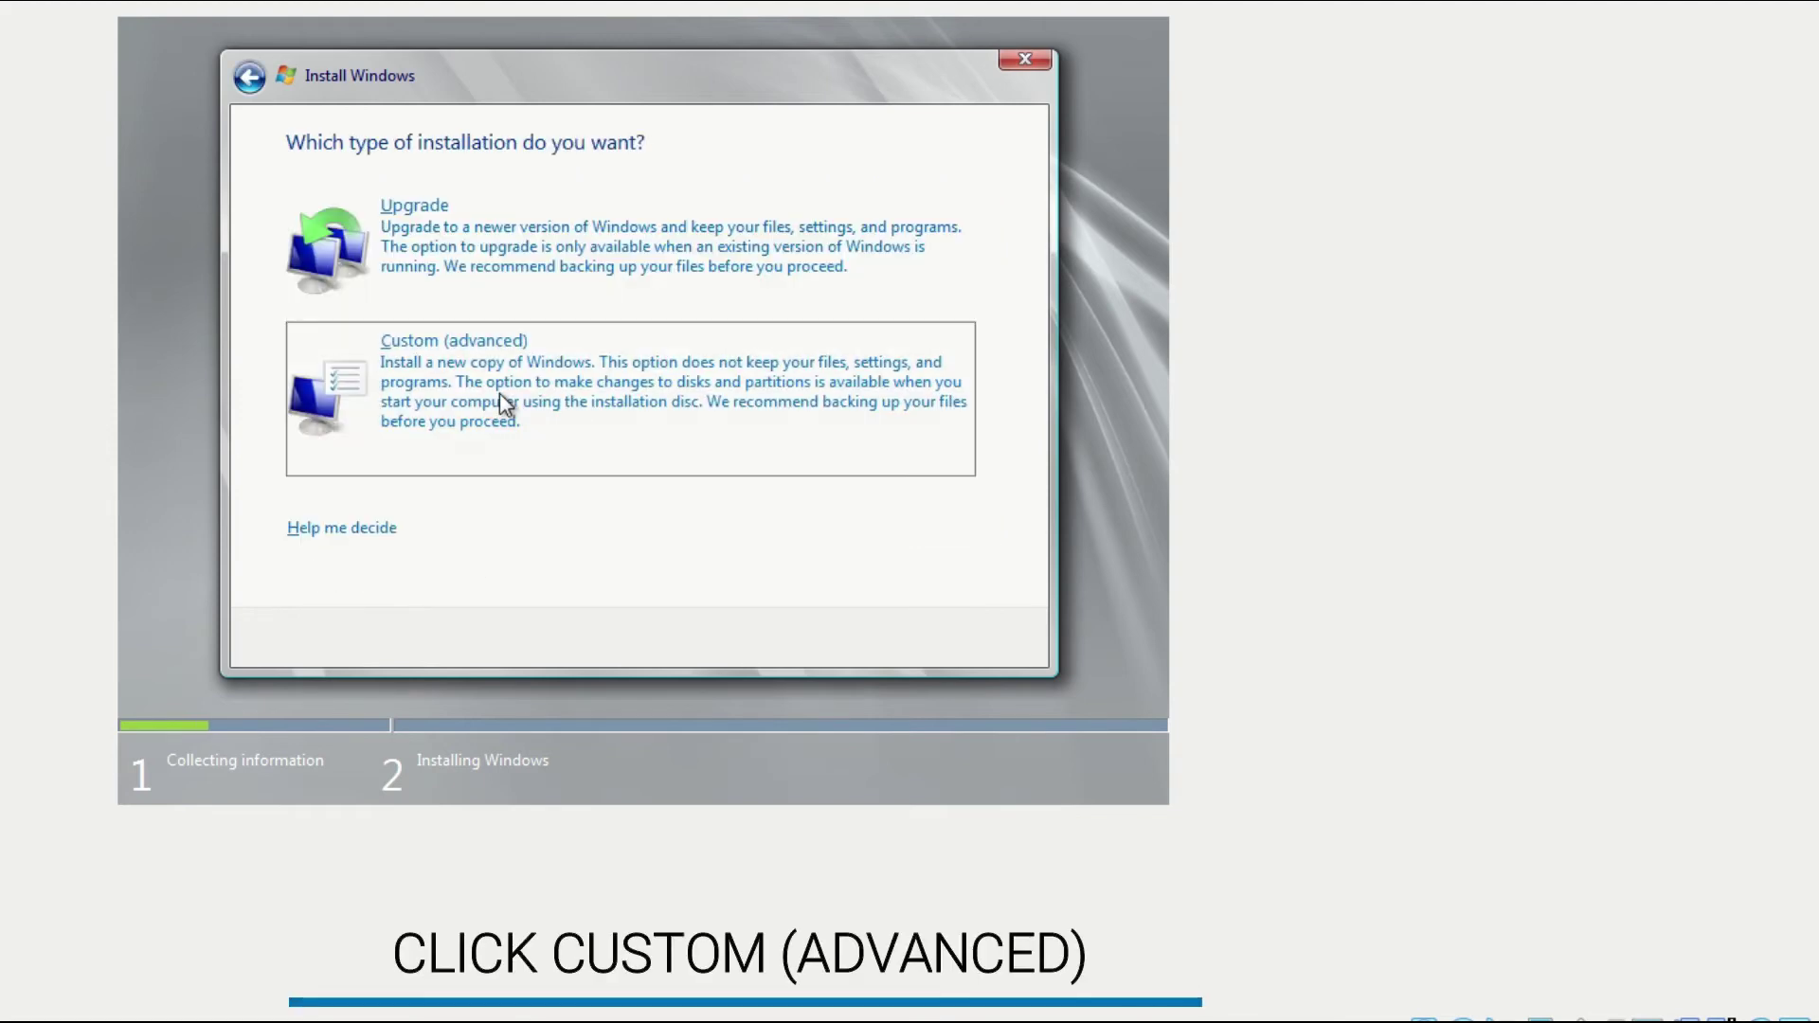
pyautogui.click(500, 393)
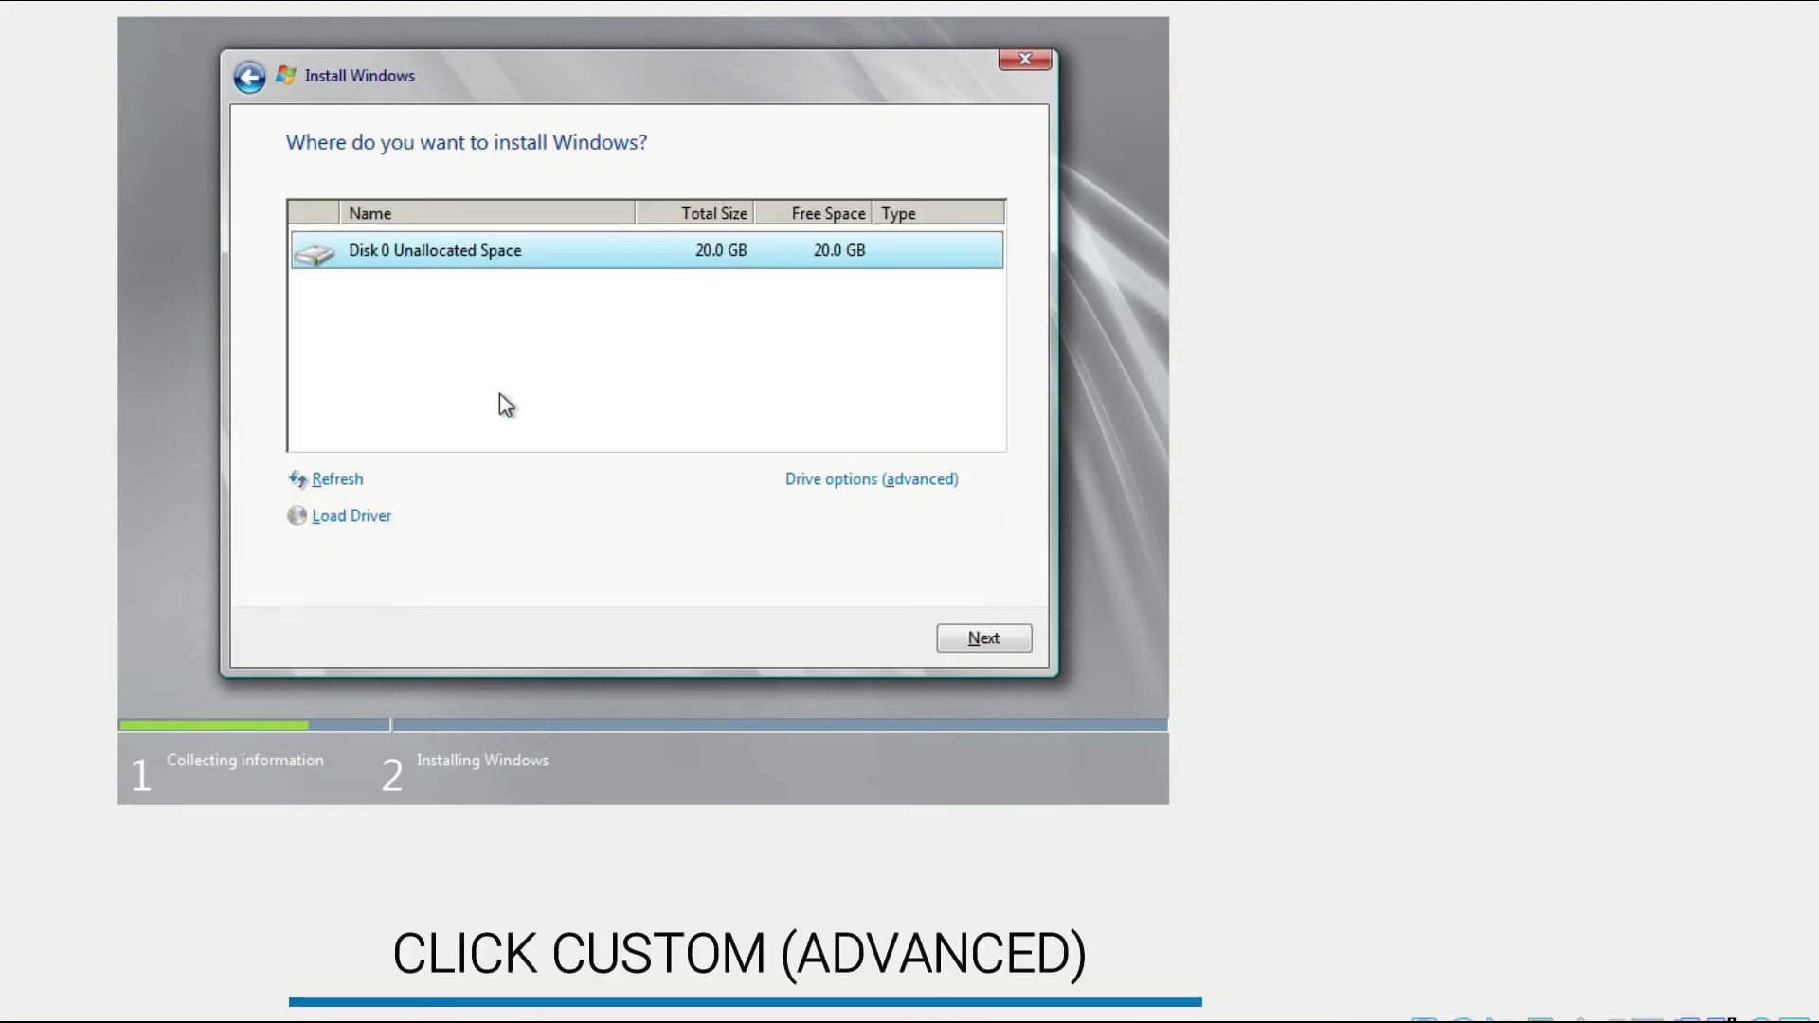
# Create a 20480 MB partition on Disk 0, allow the system partition, and select Partition 2.
pyautogui.click(809, 482)
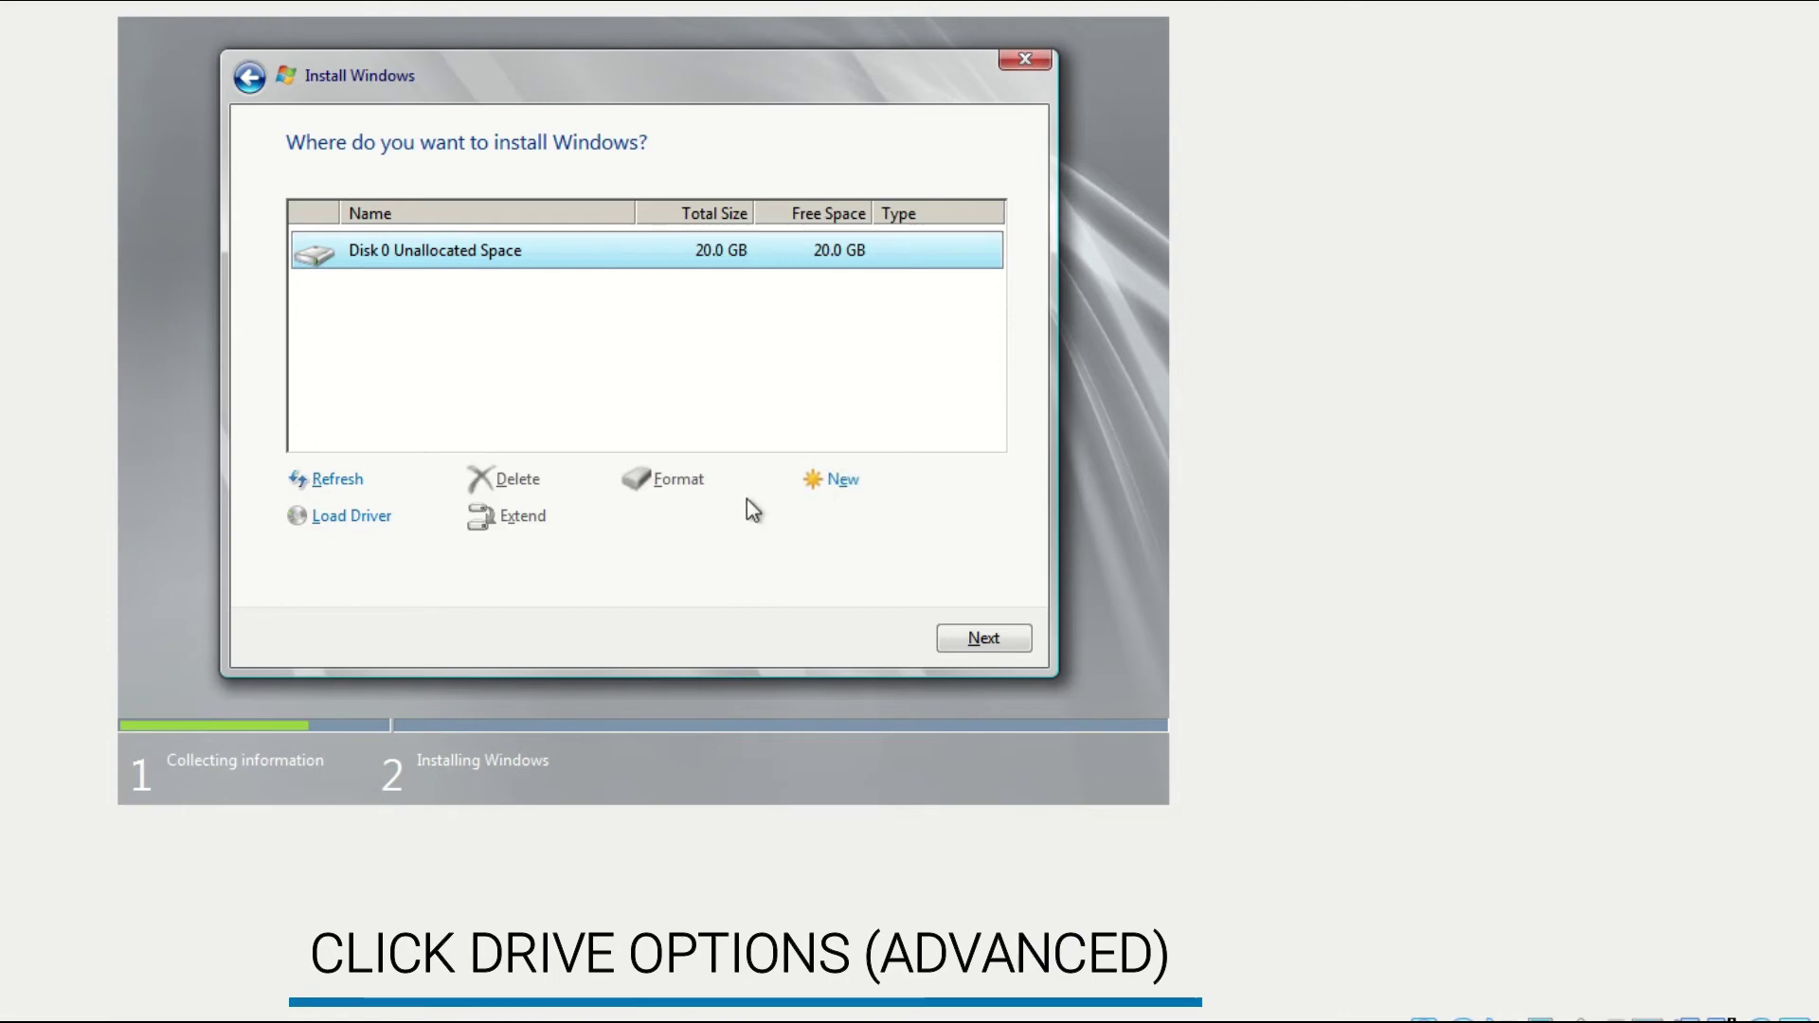
pyautogui.click(824, 492)
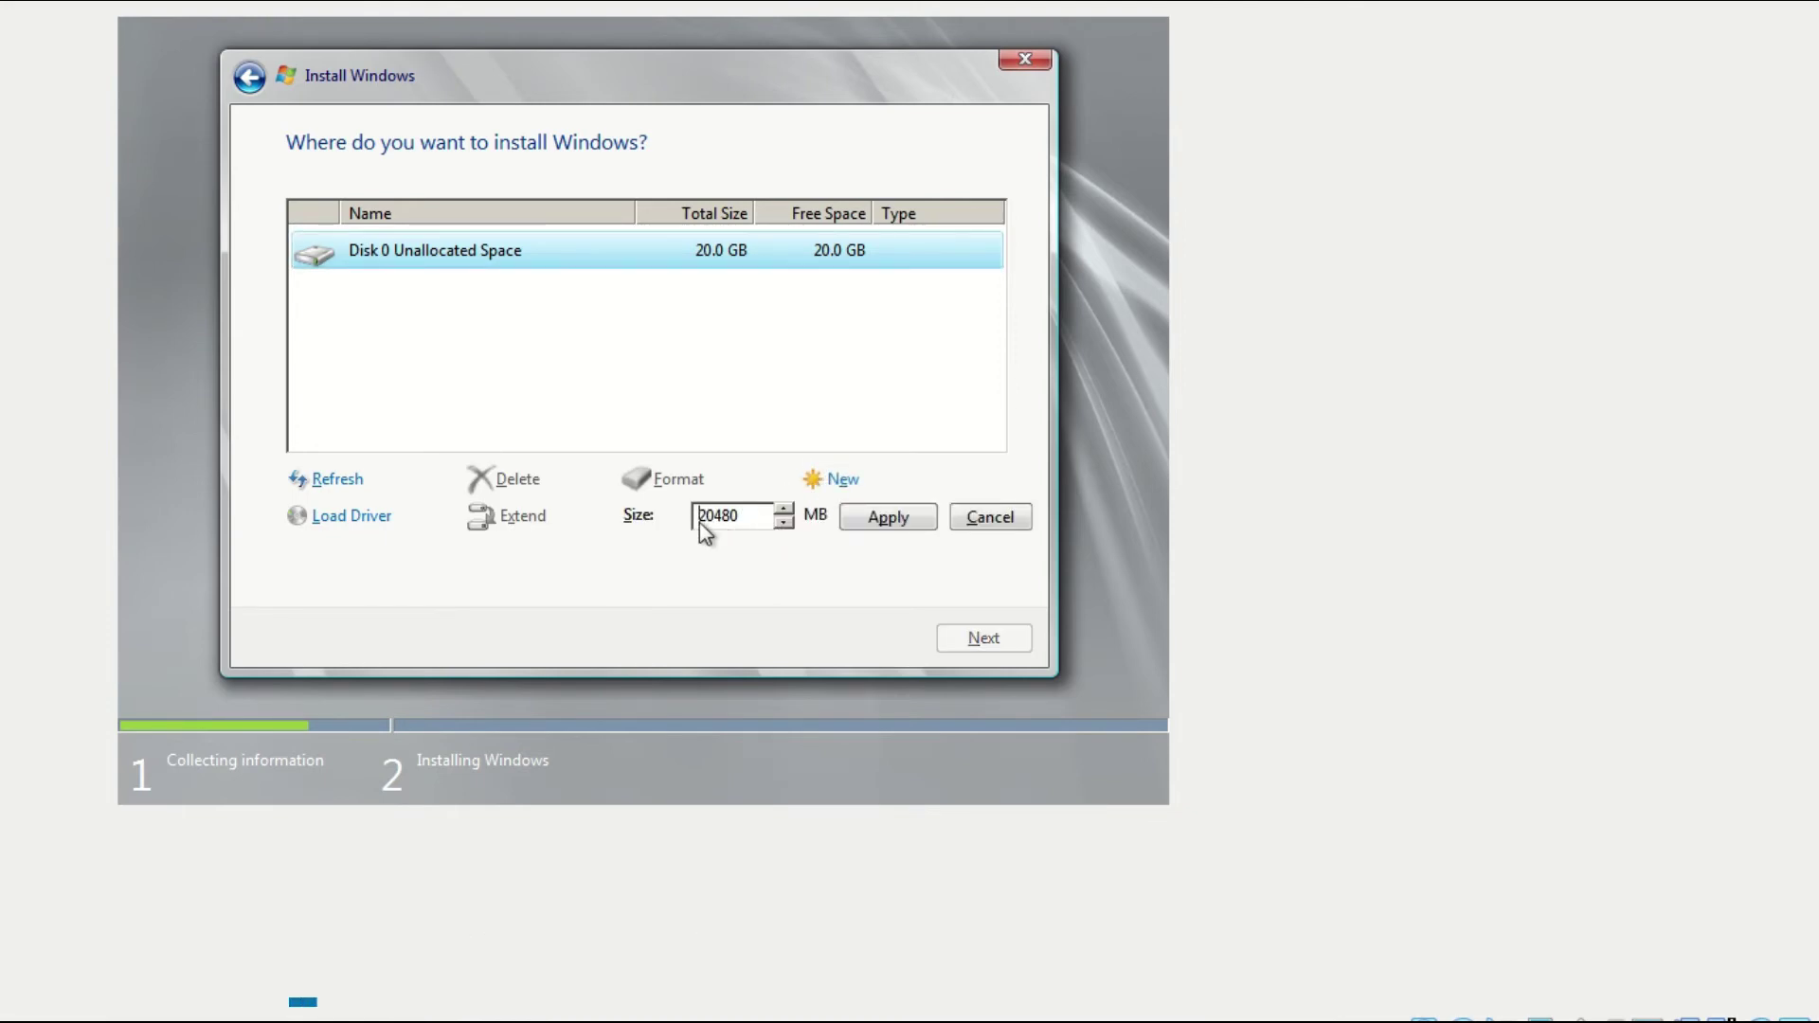
pyautogui.click(865, 524)
pyautogui.click(818, 522)
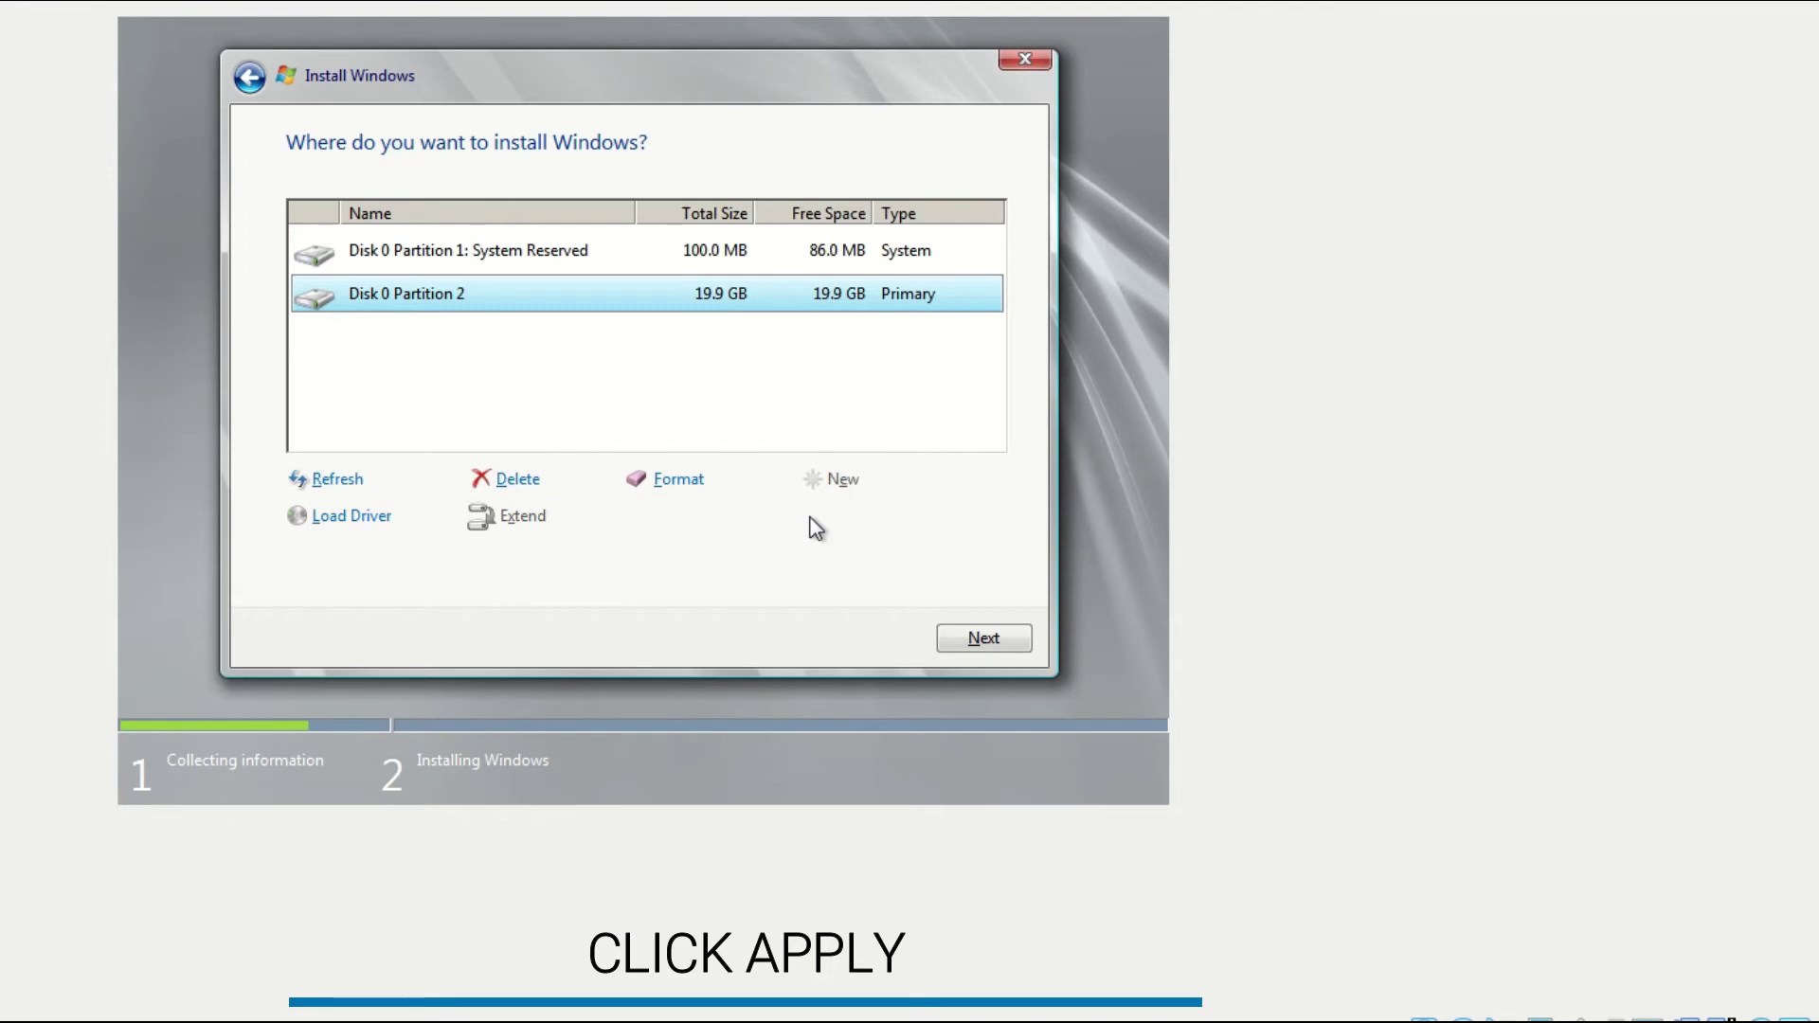
pyautogui.click(664, 303)
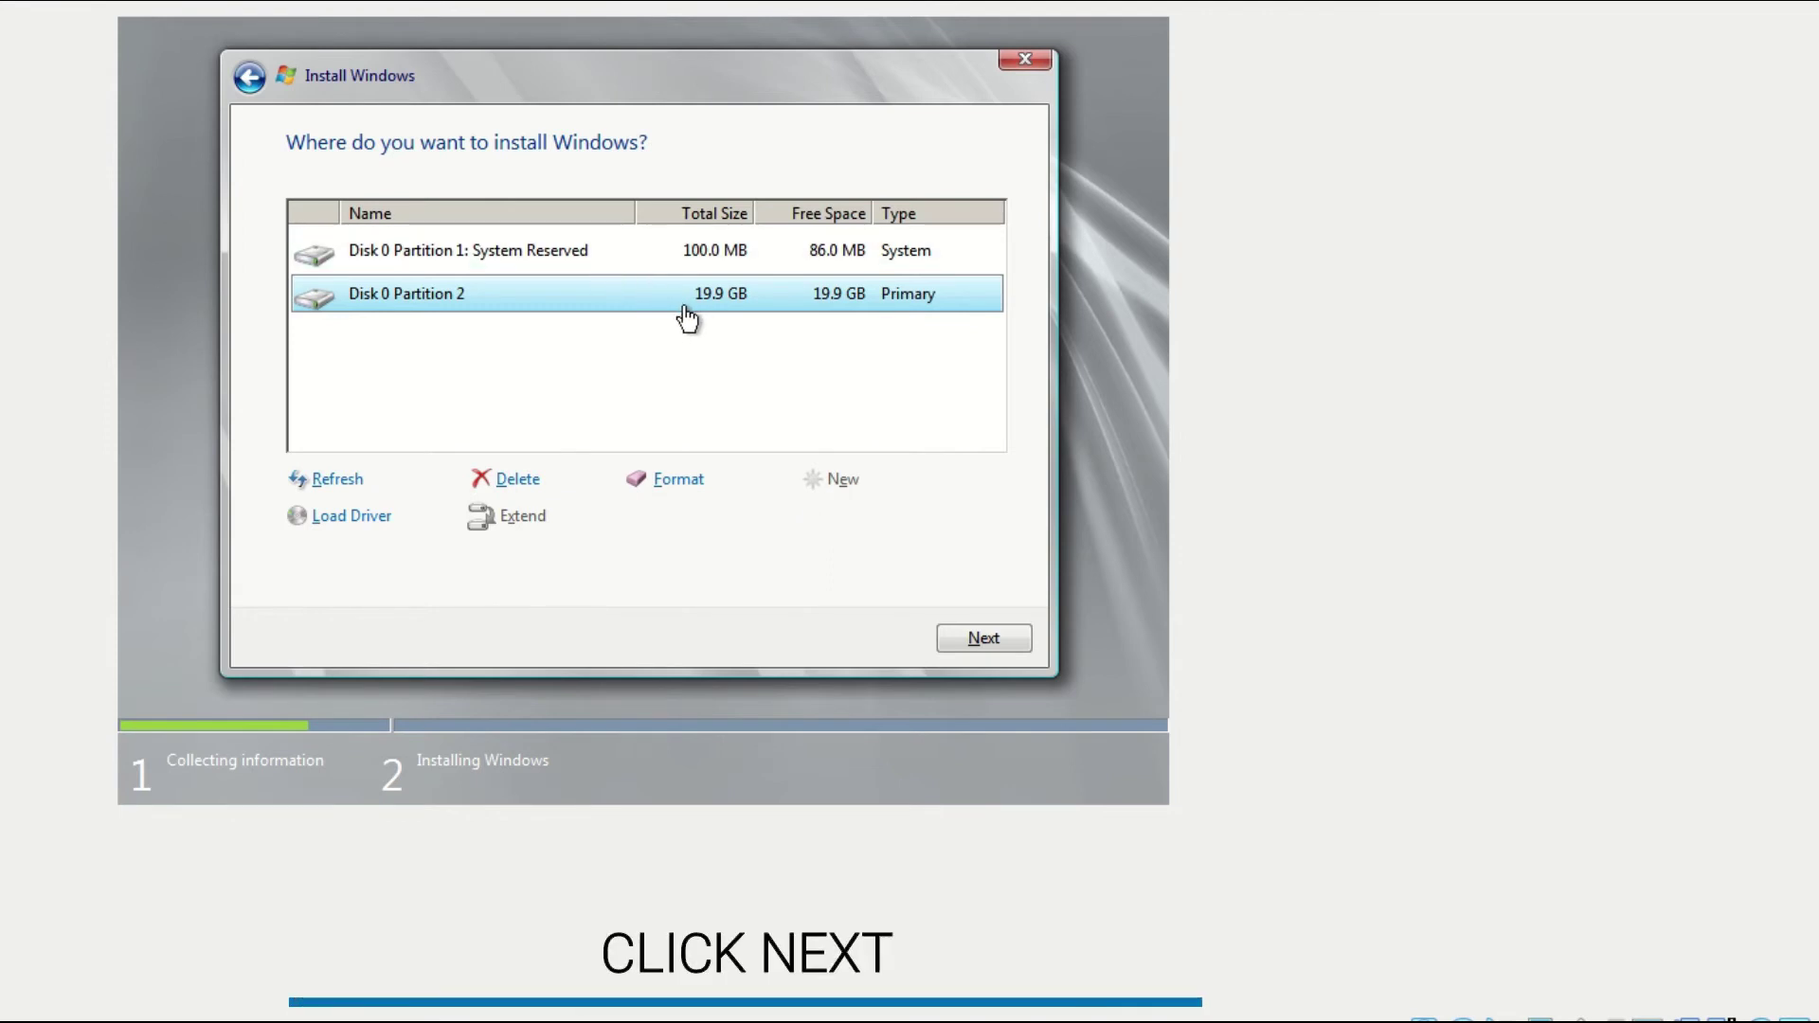
# Install Windows Server 2008 R2 Enterprise onto the 19.9 GB Partition 2 and let setup finish.
pyautogui.click(956, 641)
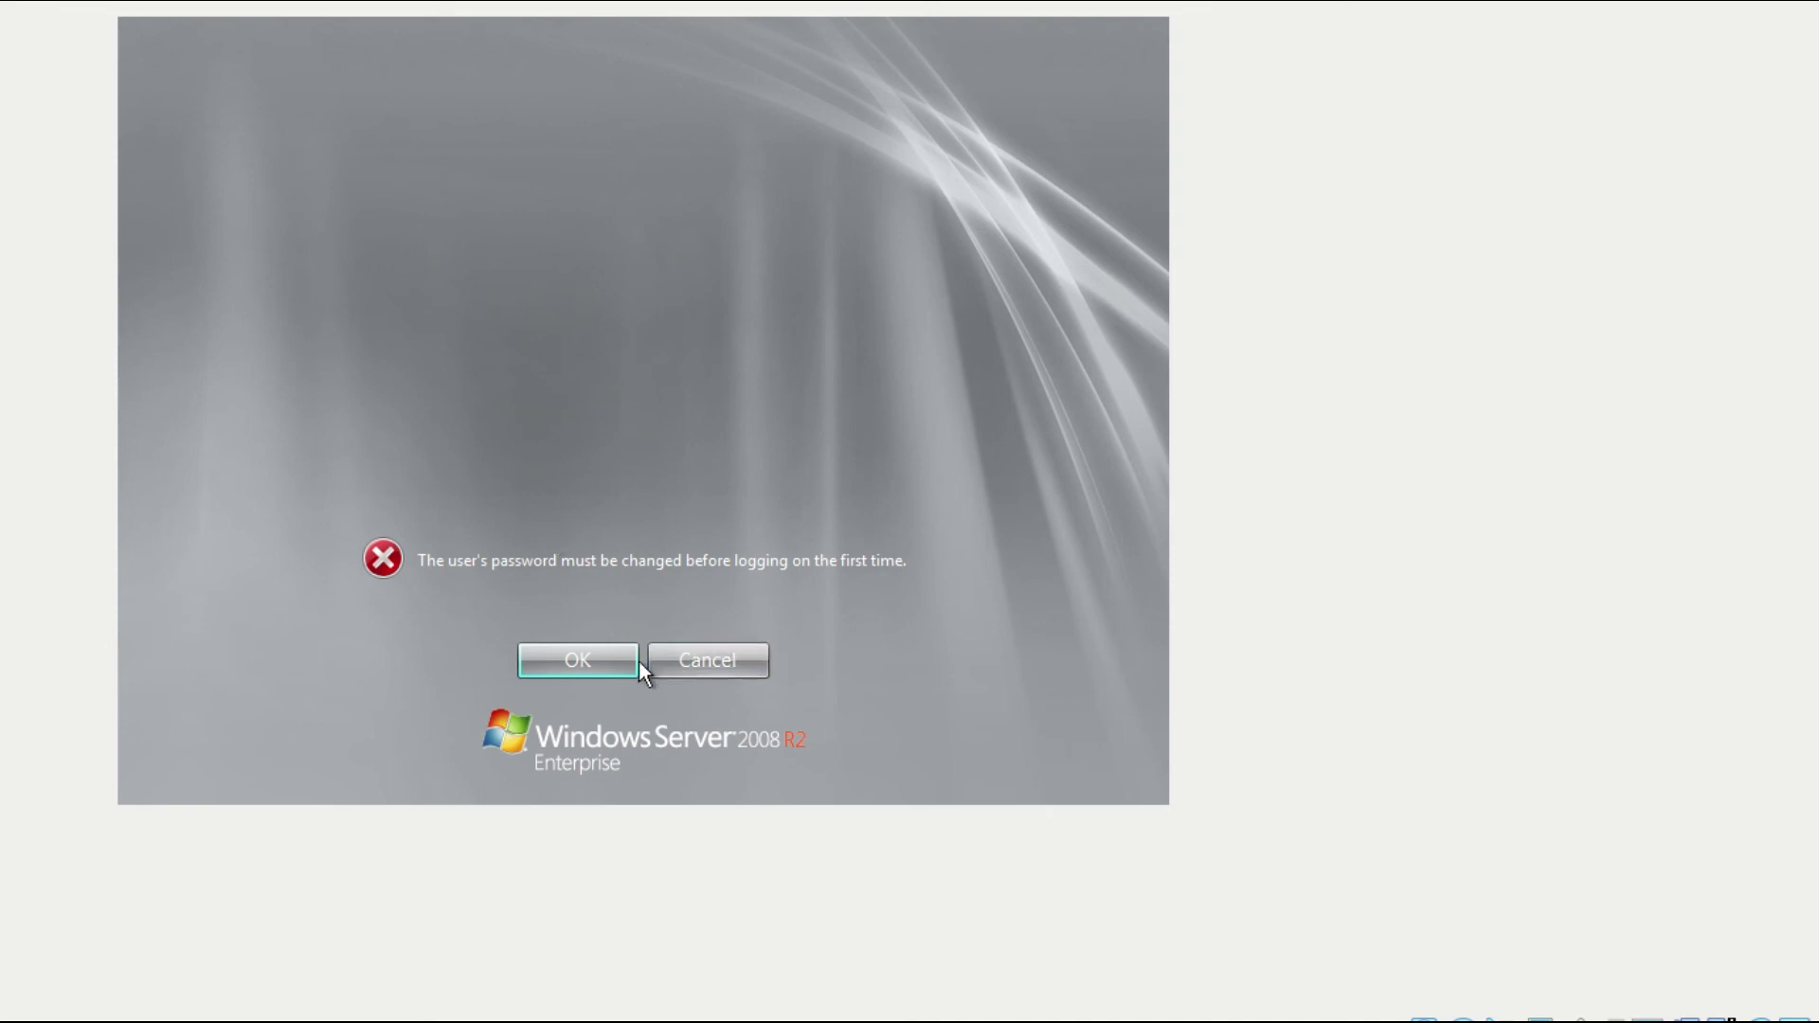
# Acknowledge the password-change notice and enter the new Administrator password in the New password box.
pyautogui.click(581, 664)
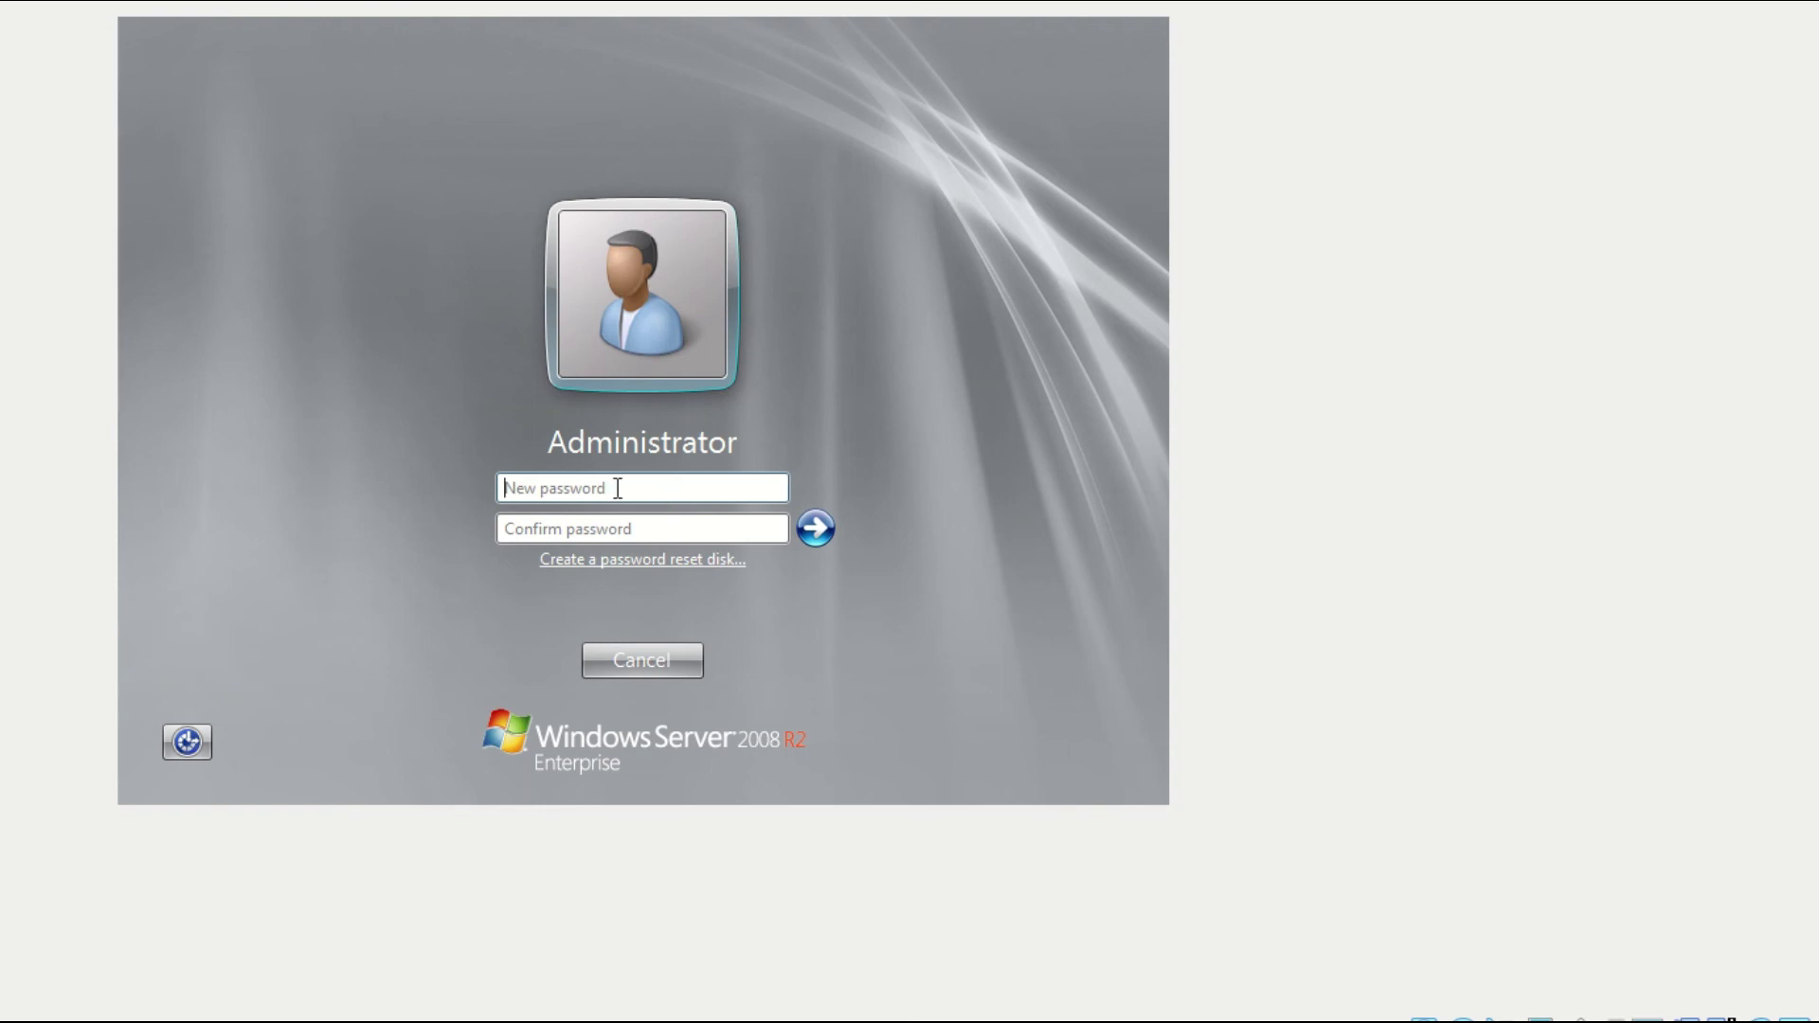
pyautogui.click(548, 488)
pyautogui.write('P')
pyautogui.press('BackSpace')
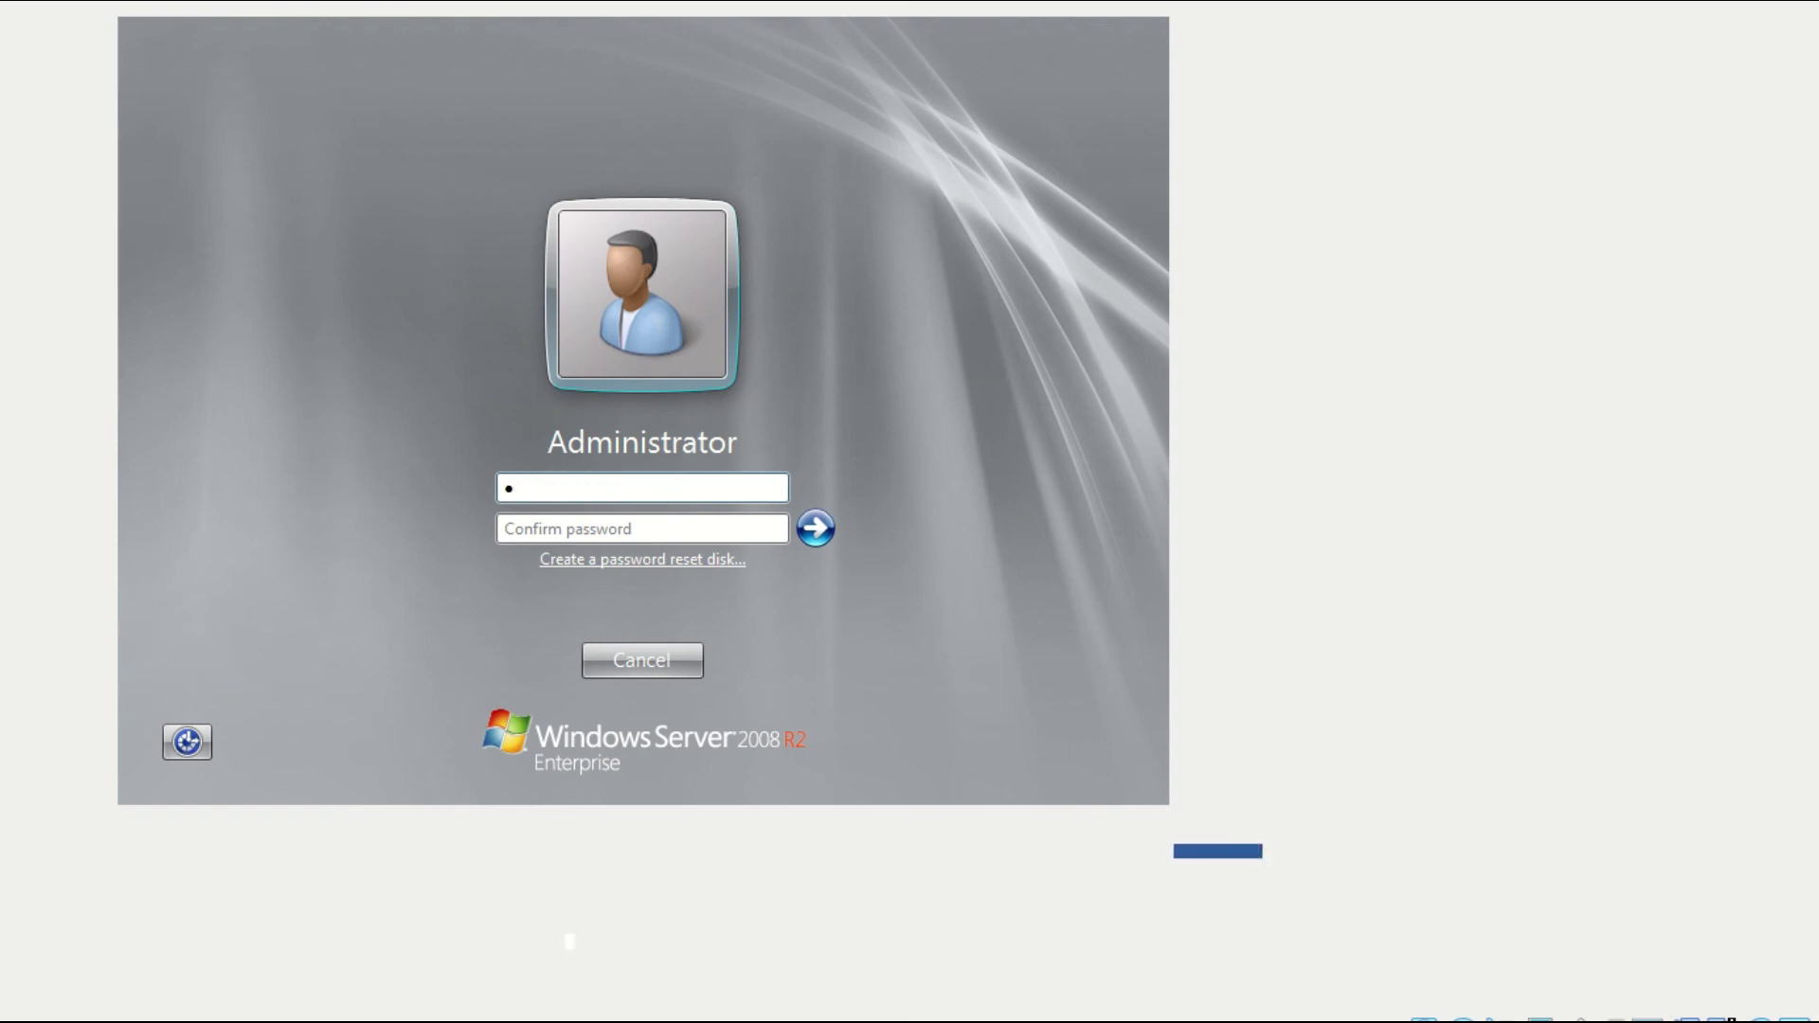
pyautogui.write('Passw0')
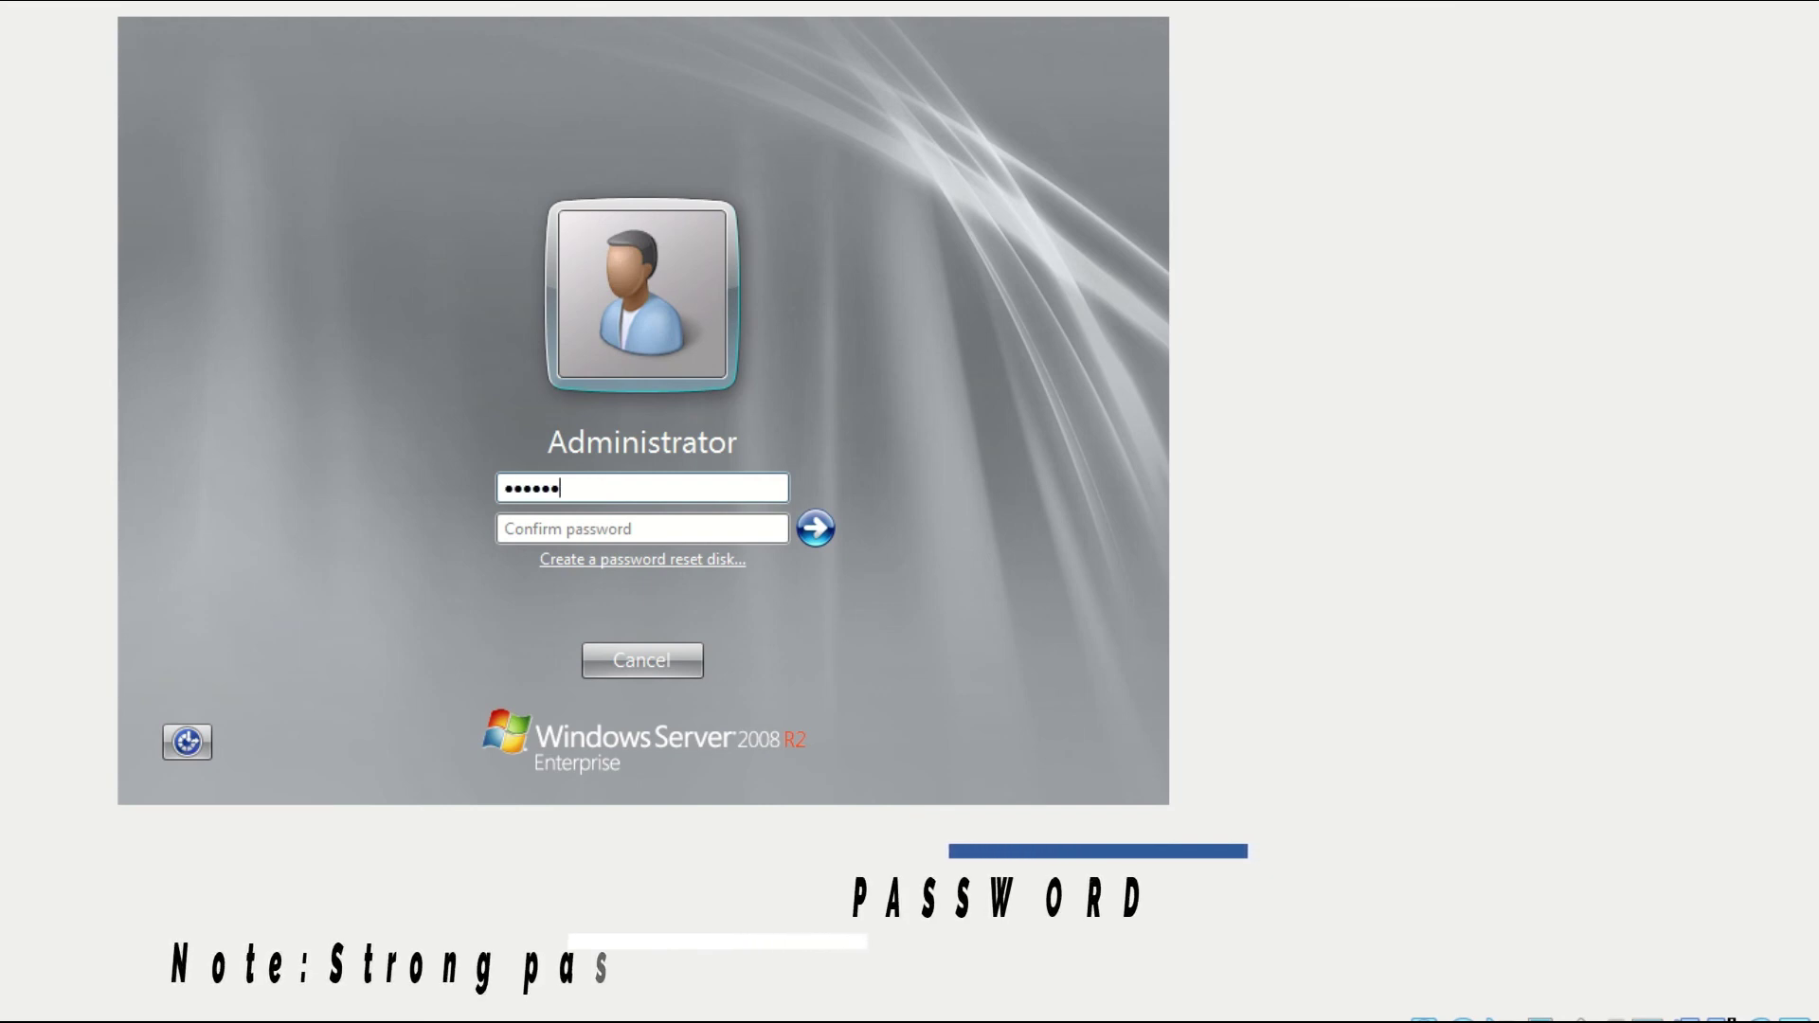
pyautogui.write('rd!')
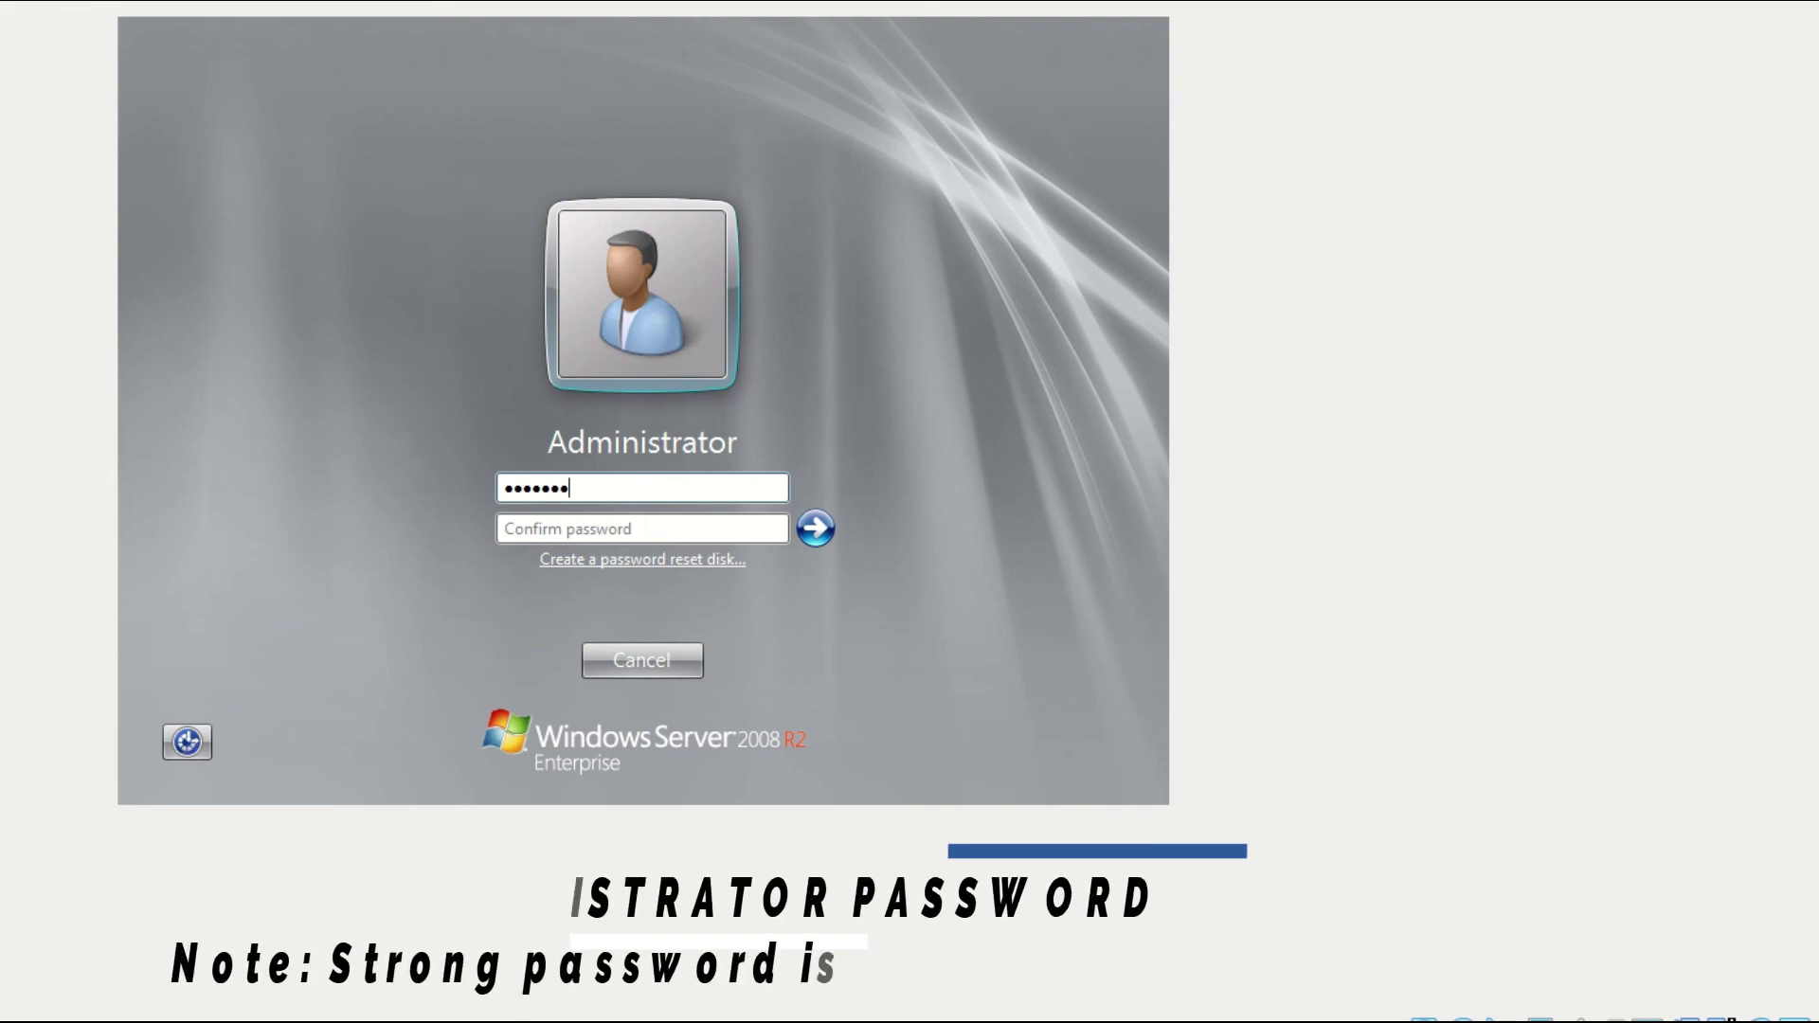
pyautogui.write('1')
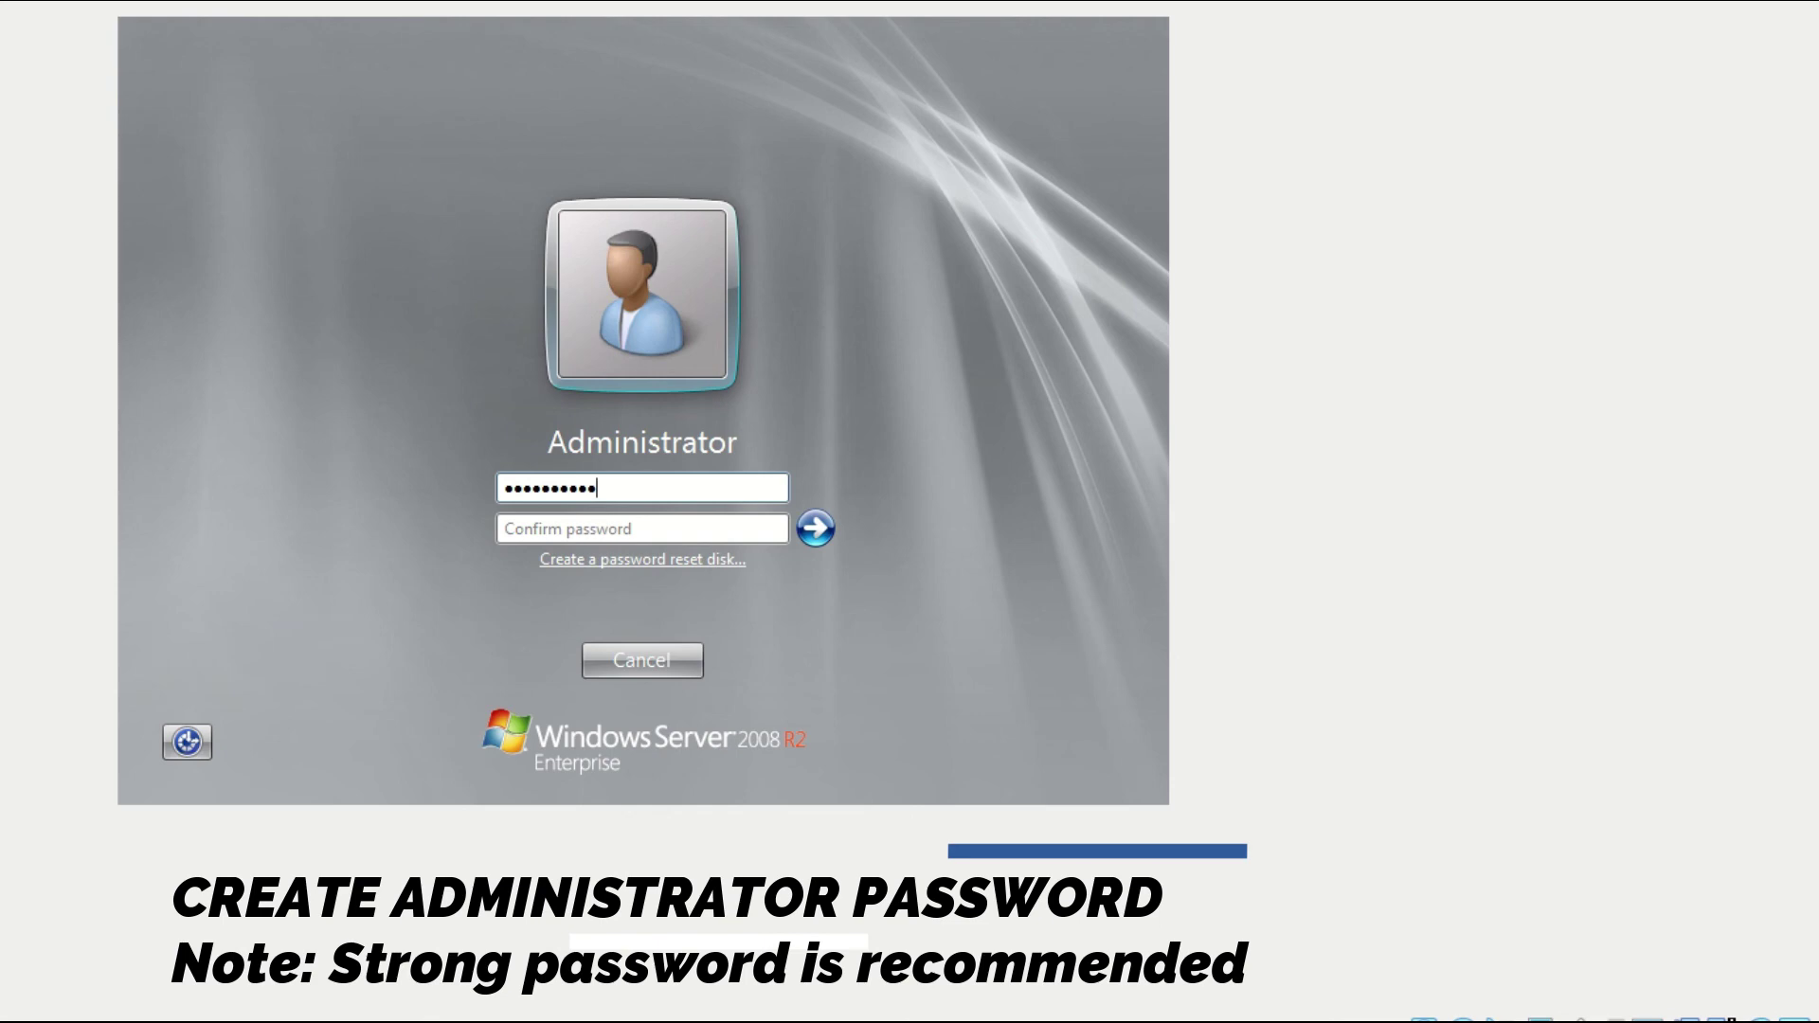
pyautogui.write('2')
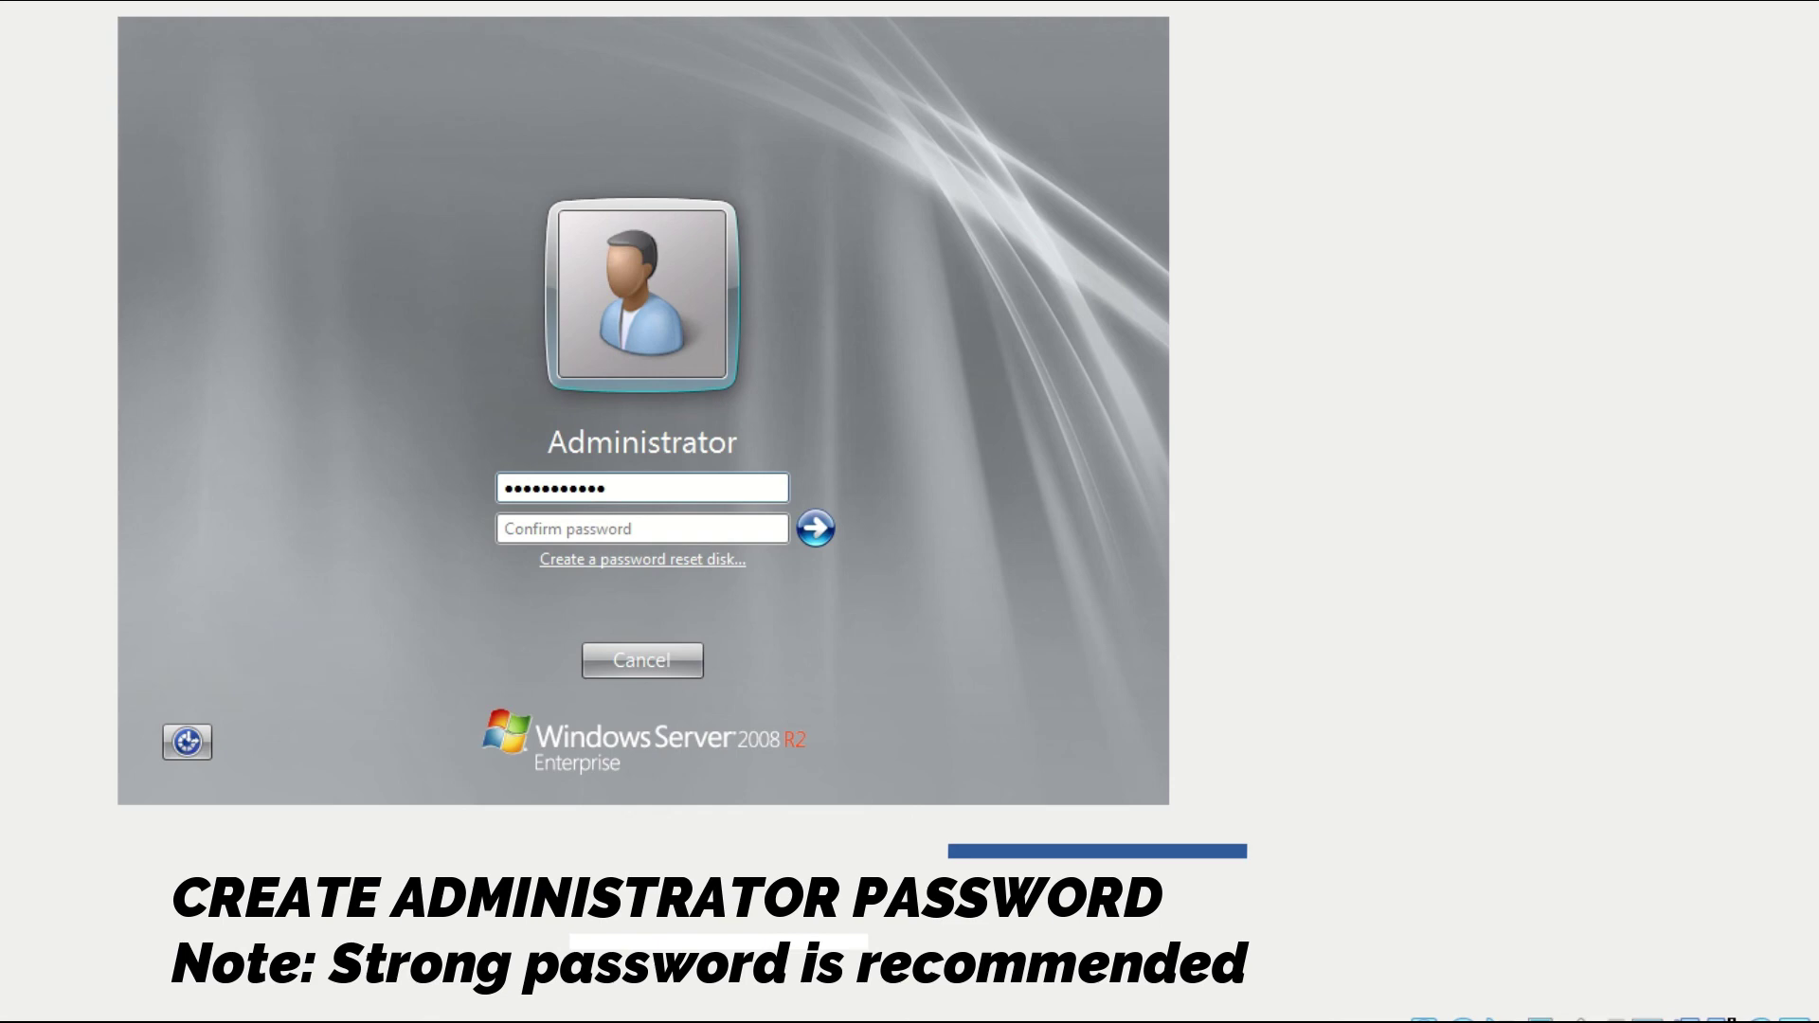